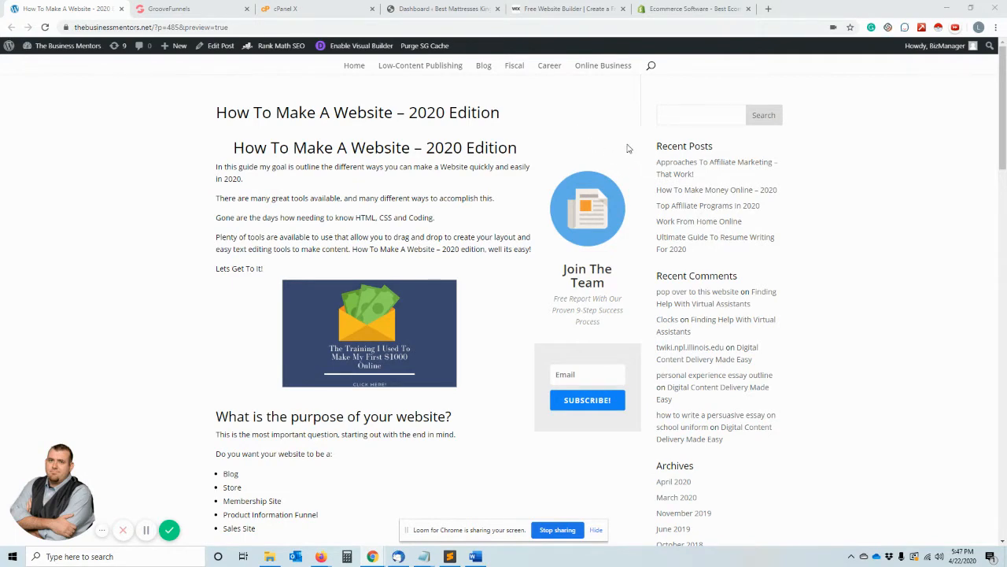
# - Look over the article's introduction and its section on the purpose of the website
pyautogui.scroll(-2, 495, 209)
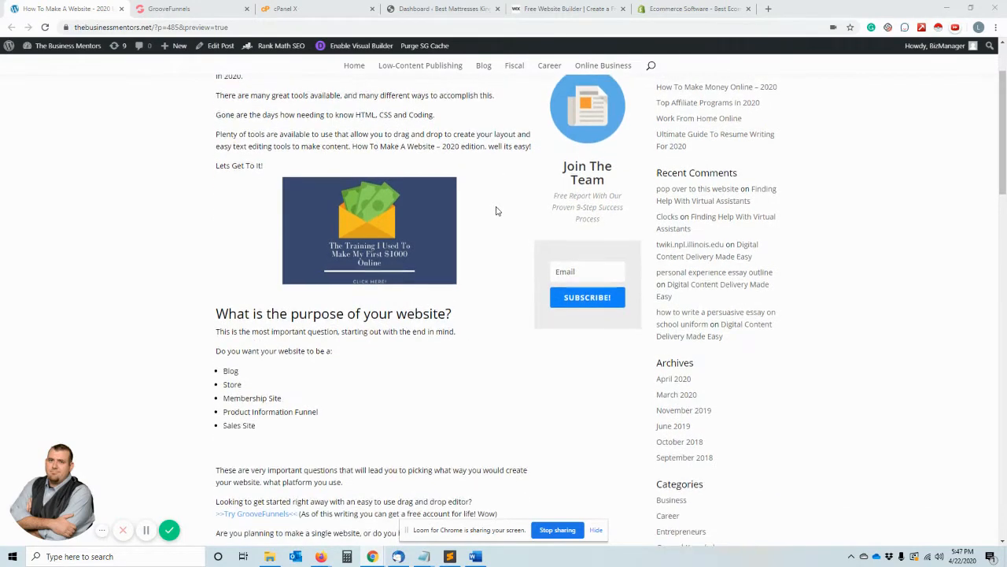
pyautogui.scroll(2, 496, 210)
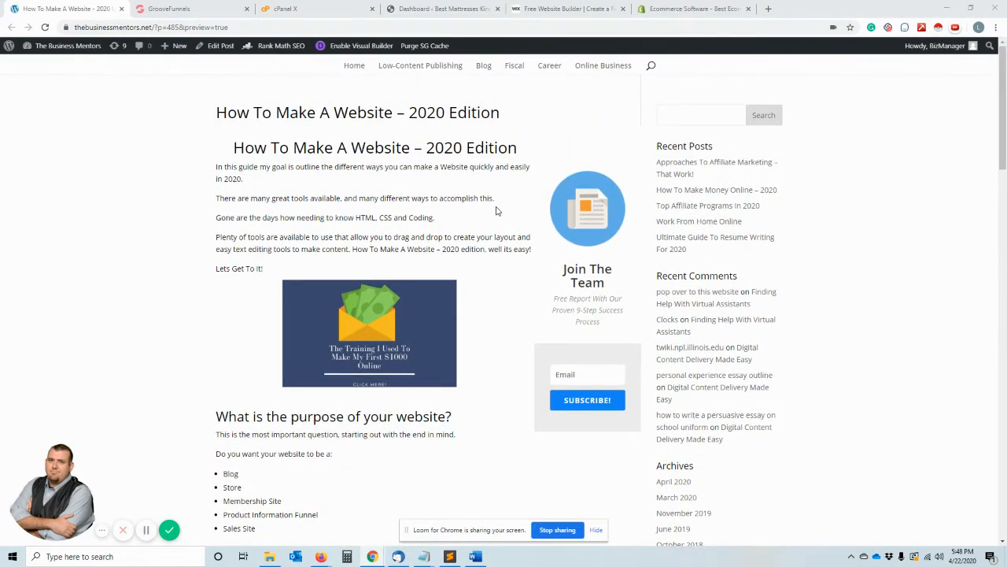
pyautogui.scroll(-2, 495, 210)
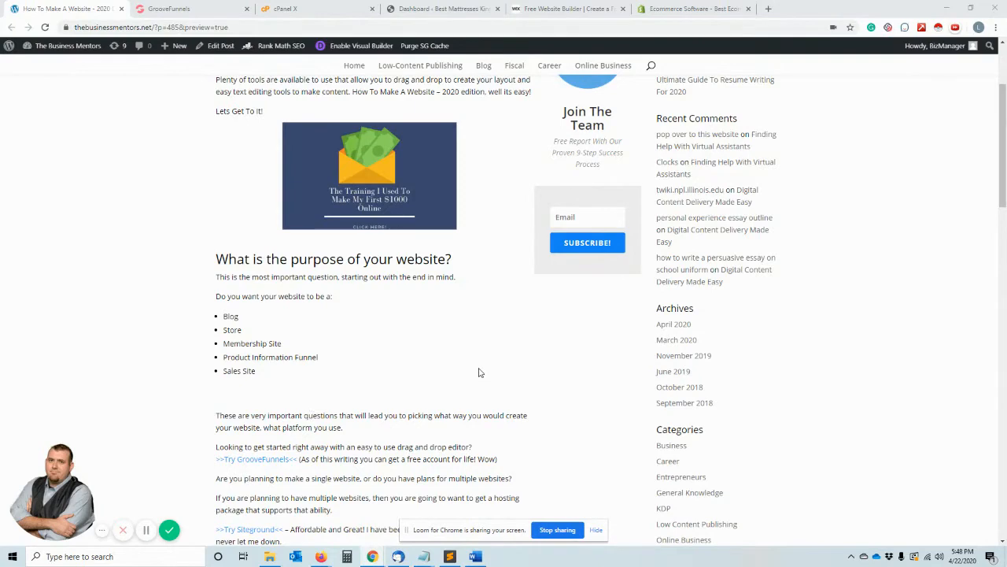
pyautogui.scroll(-2, 479, 372)
pyautogui.scroll(3, 479, 373)
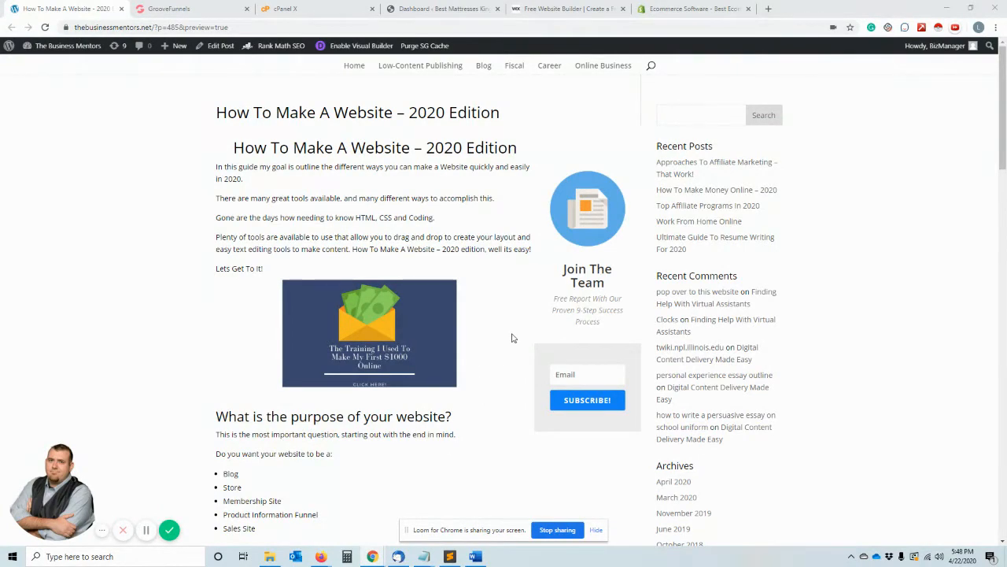
pyautogui.scroll(-2, 498, 319)
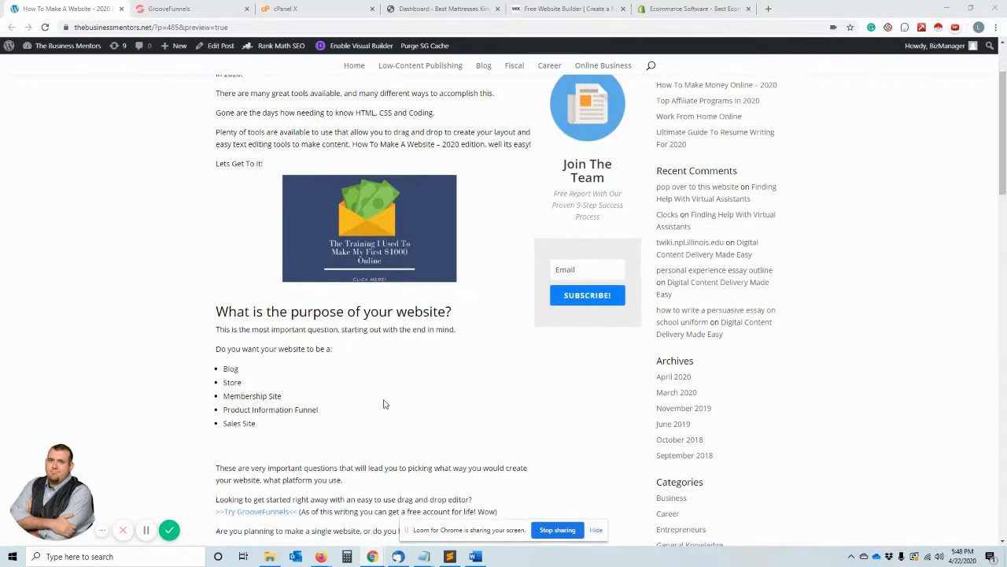
pyautogui.scroll(2, 248, 376)
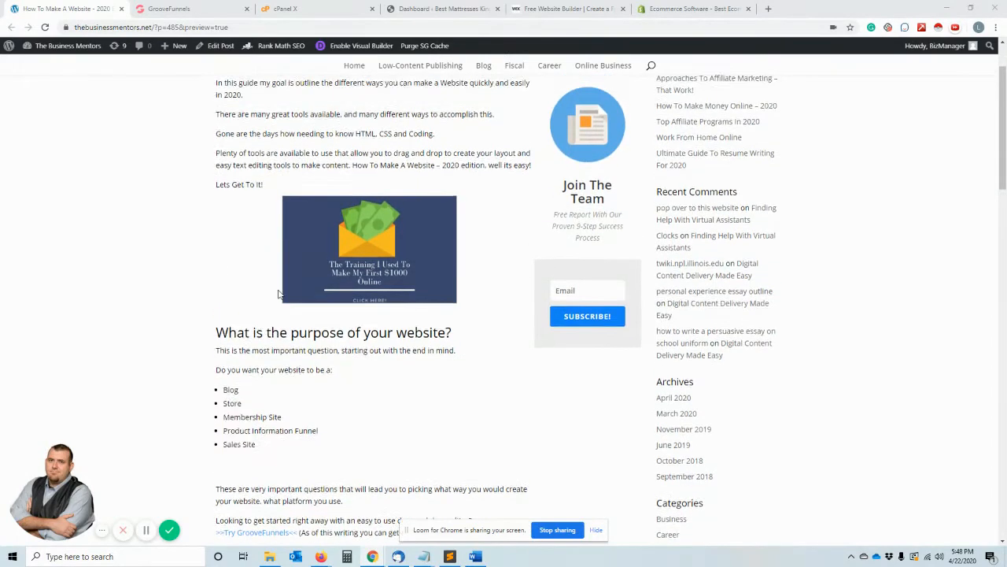
pyautogui.scroll(-4, 250, 347)
pyautogui.scroll(2, 250, 333)
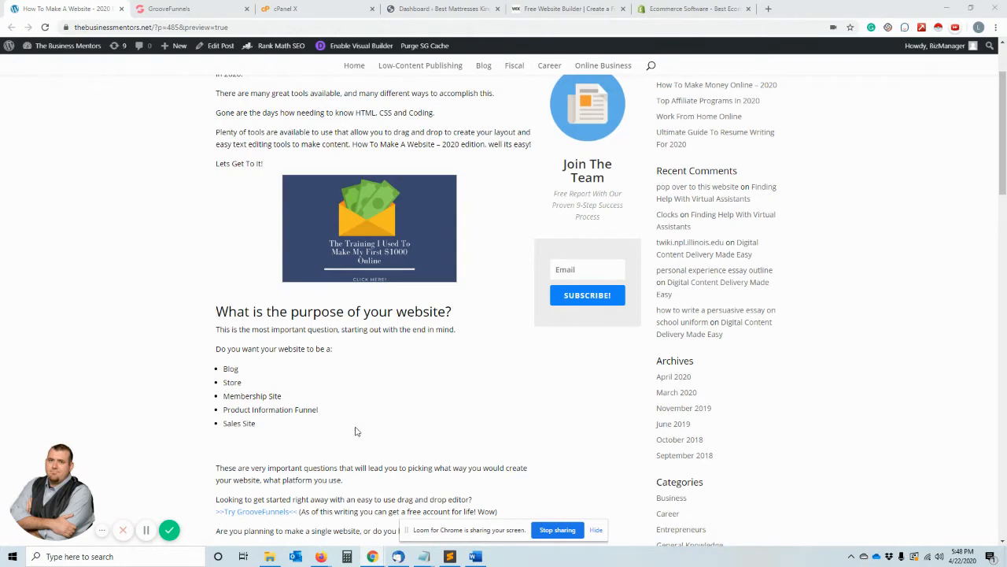
# - Examine the article's GrooveFunnels and Siteground recommendations and the section on how to make a website
pyautogui.scroll(-2, 355, 430)
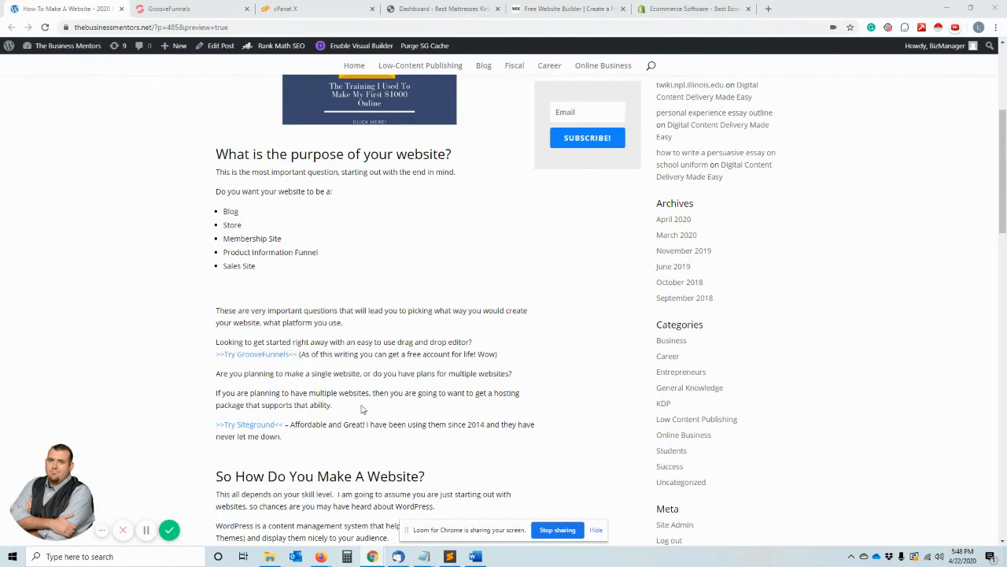
pyautogui.scroll(-1, 362, 410)
pyautogui.scroll(2, 360, 413)
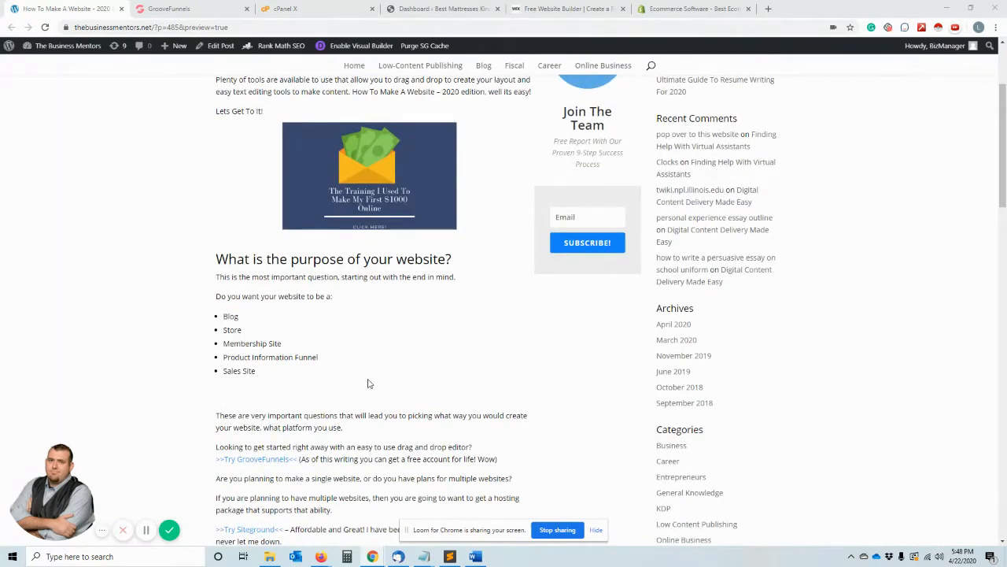
pyautogui.scroll(-3, 340, 356)
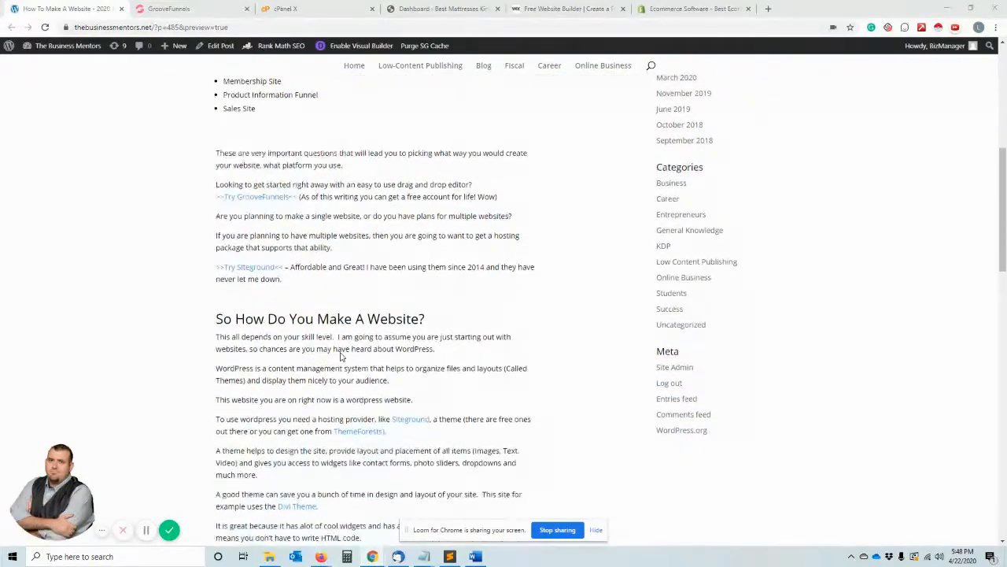
pyautogui.scroll(-1, 331, 338)
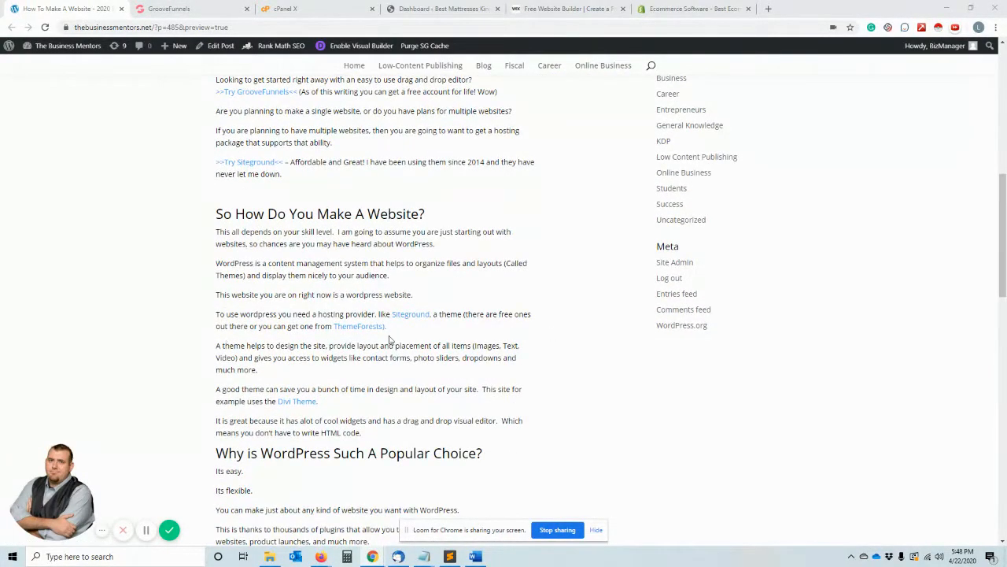
pyautogui.scroll(3, 388, 340)
pyautogui.scroll(-2, 386, 354)
pyautogui.scroll(2, 385, 351)
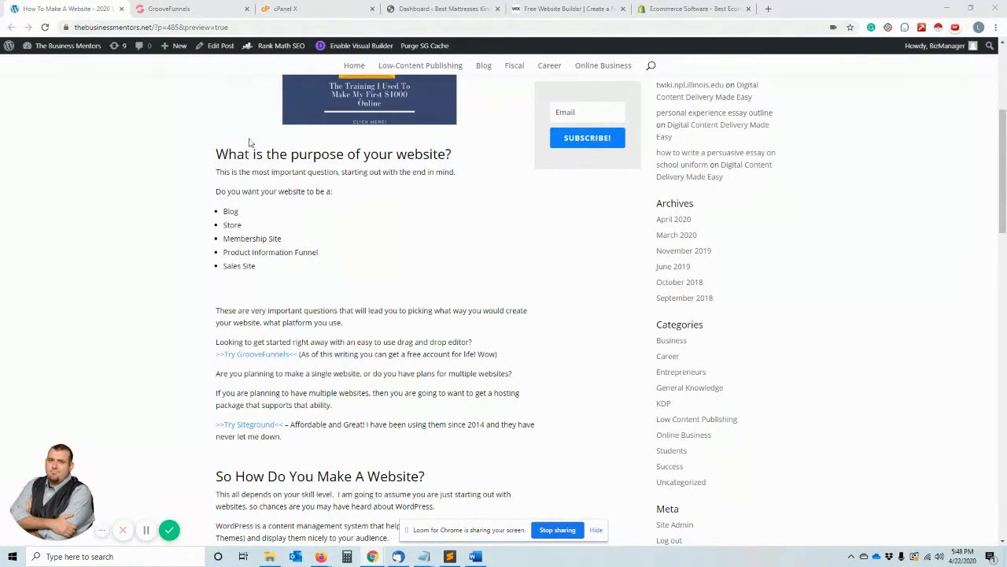
# - Switch to the SiteGround cPanel page and look over the Softaculous overview of WordPress
pyautogui.click(283, 9)
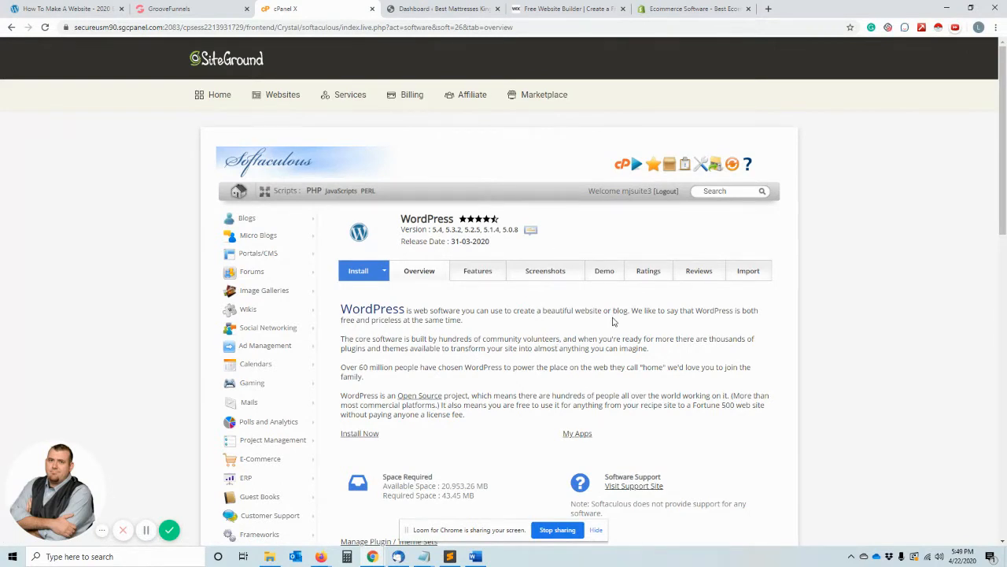
pyautogui.scroll(-1, 486, 349)
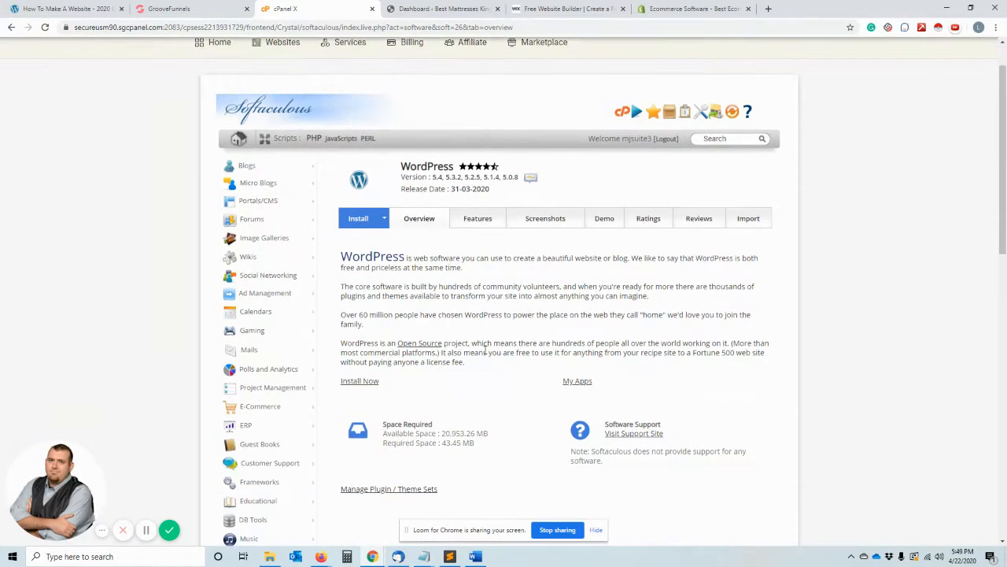
pyautogui.scroll(1, 486, 349)
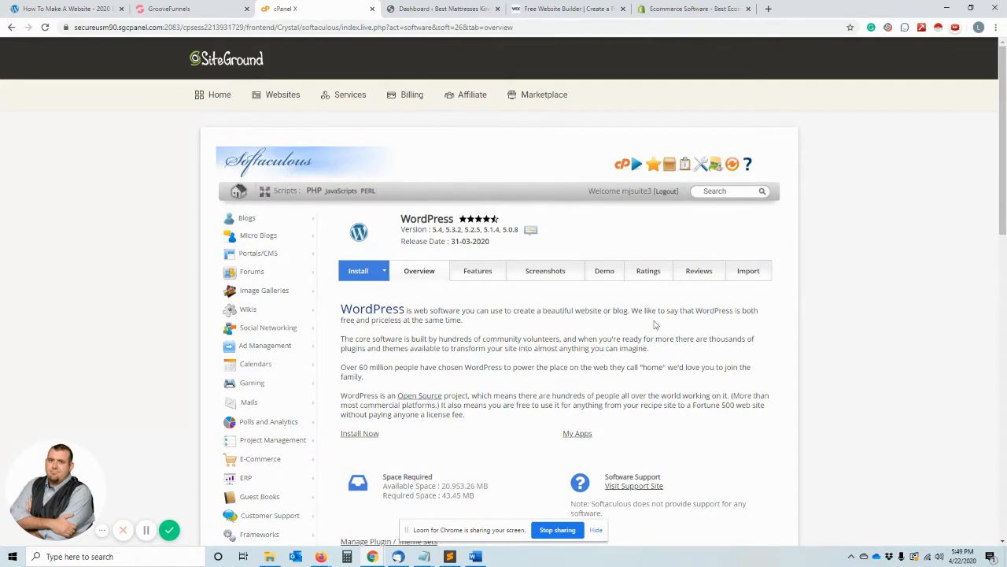
# - View the mattress site's WordPress dashboard, and return to the Softaculous WordPress overview in cPanel
pyautogui.click(67, 8)
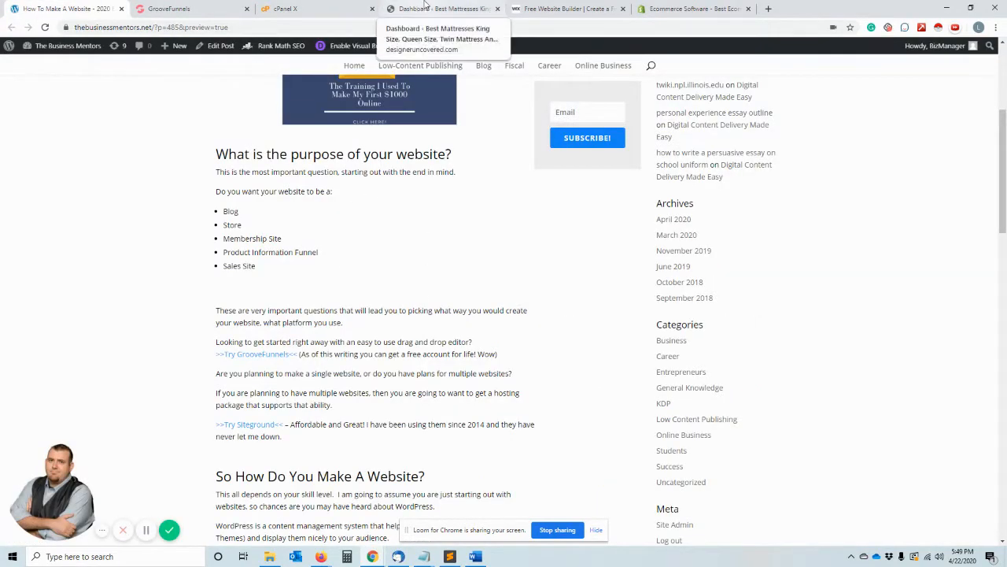
pyautogui.click(425, 8)
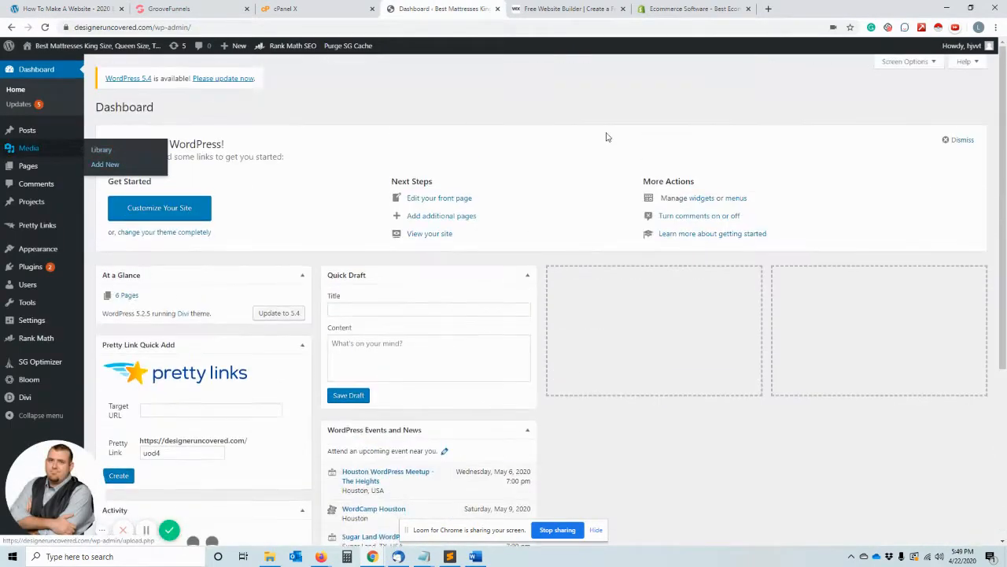
pyautogui.click(315, 9)
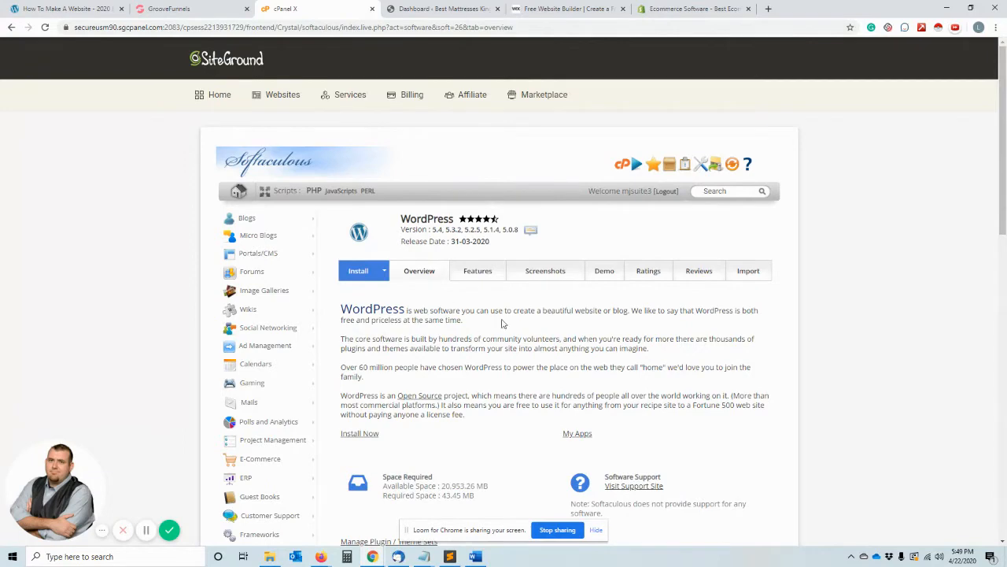
pyautogui.scroll(-2, 502, 323)
pyautogui.scroll(2, 533, 359)
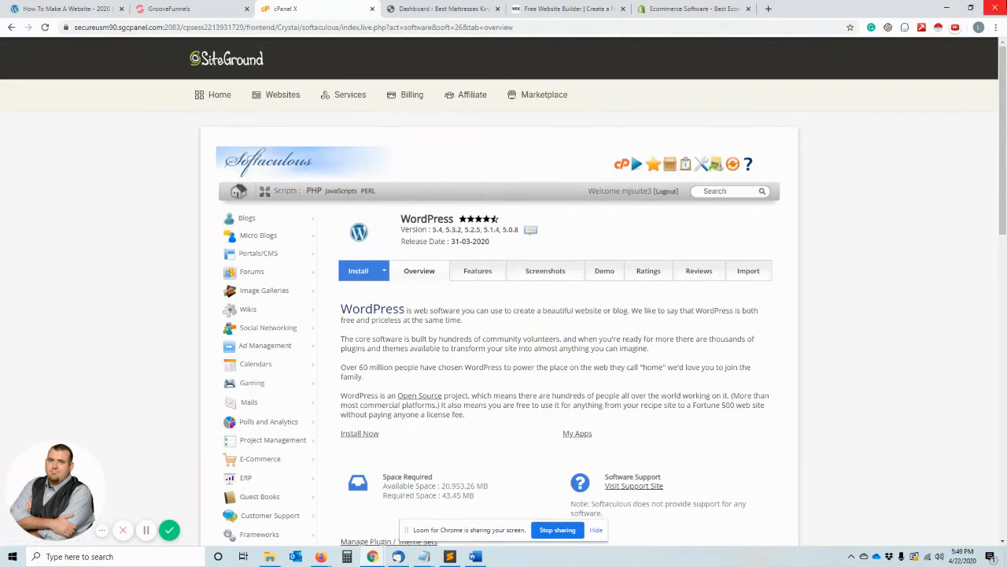
# - Open the installed themes page in the mattress site's WordPress dashboard
pyautogui.click(432, 6)
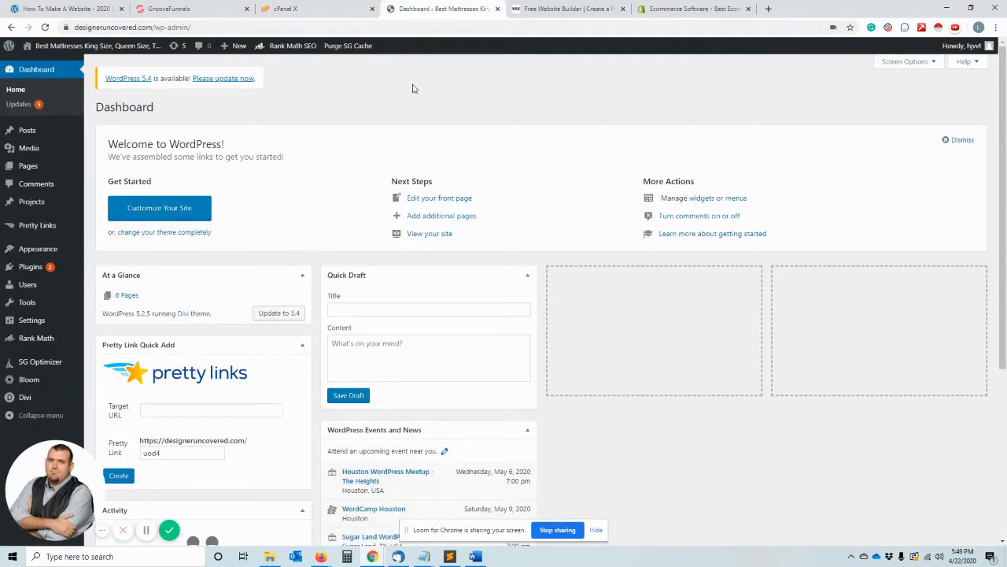
pyautogui.click(93, 251)
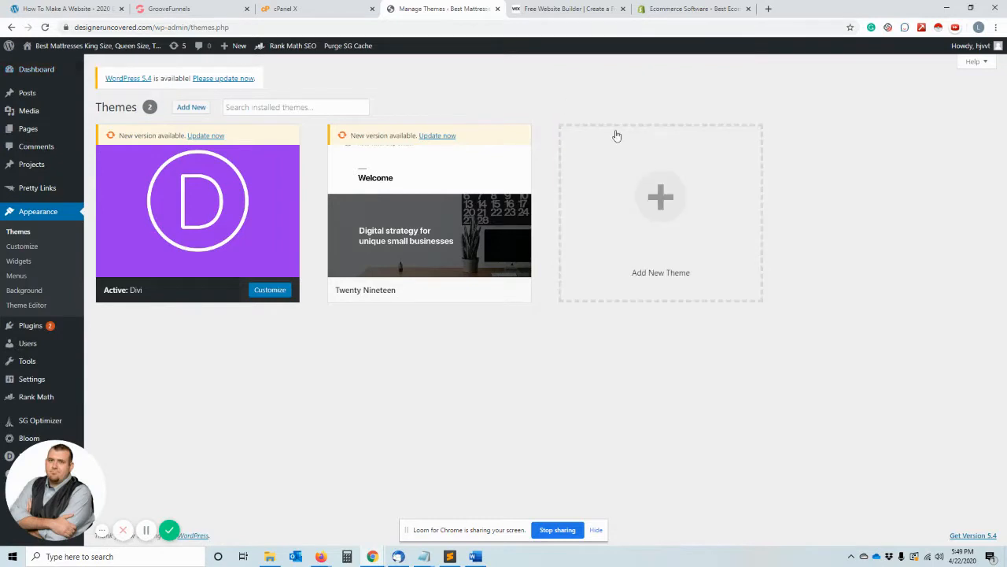
pyautogui.moveTo(434, 278)
# - Review the article's passage about themes and the Divi Theme, and return to the mattress site's installed themes
pyautogui.click(67, 8)
pyautogui.scroll(-4, 404, 325)
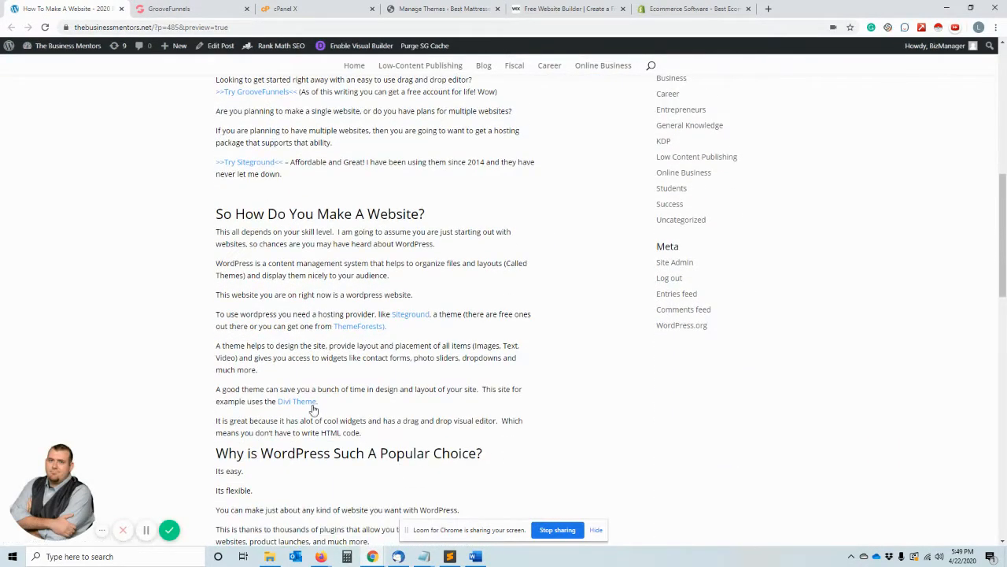
pyautogui.click(169, 8)
pyautogui.click(462, 7)
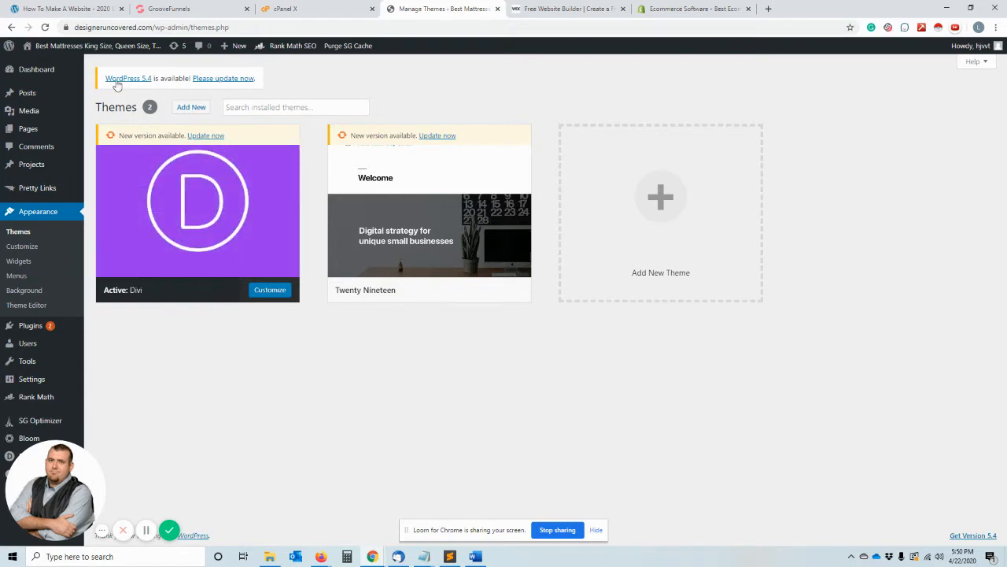
# - Enable the Visual Builder on the website article and place the text cursor after the "Sales Site" list item
pyautogui.click(101, 10)
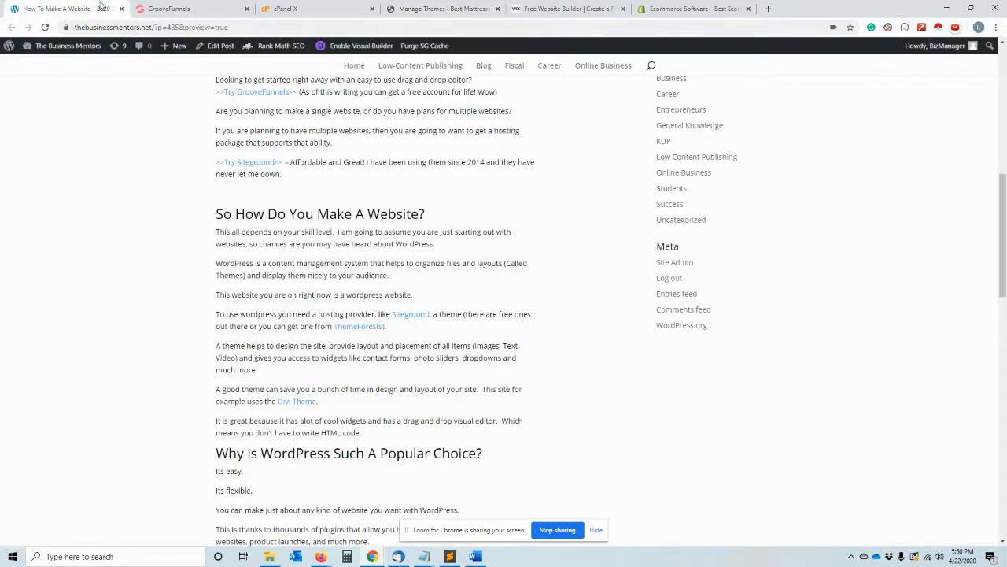
pyautogui.click(347, 48)
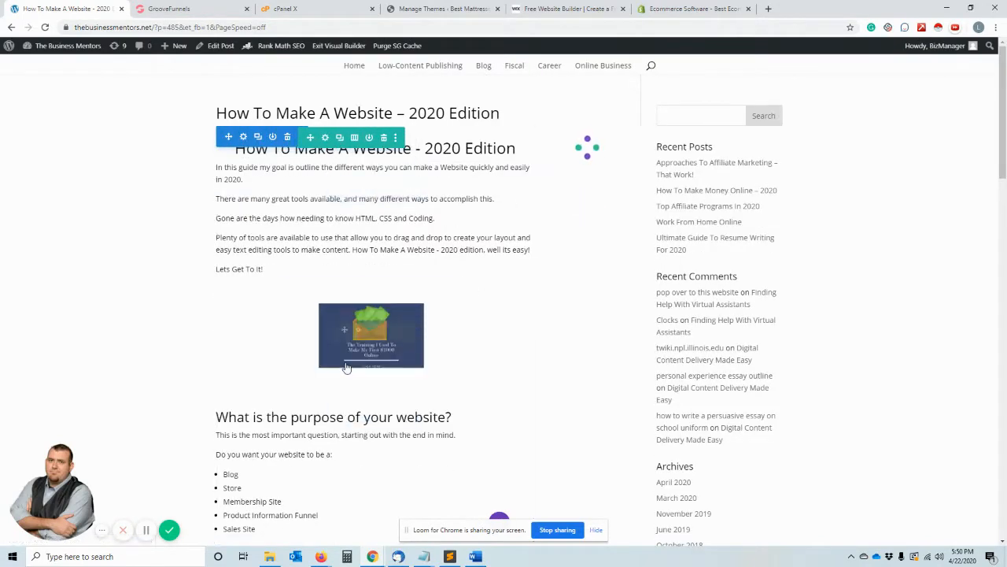
pyautogui.scroll(-3, 346, 367)
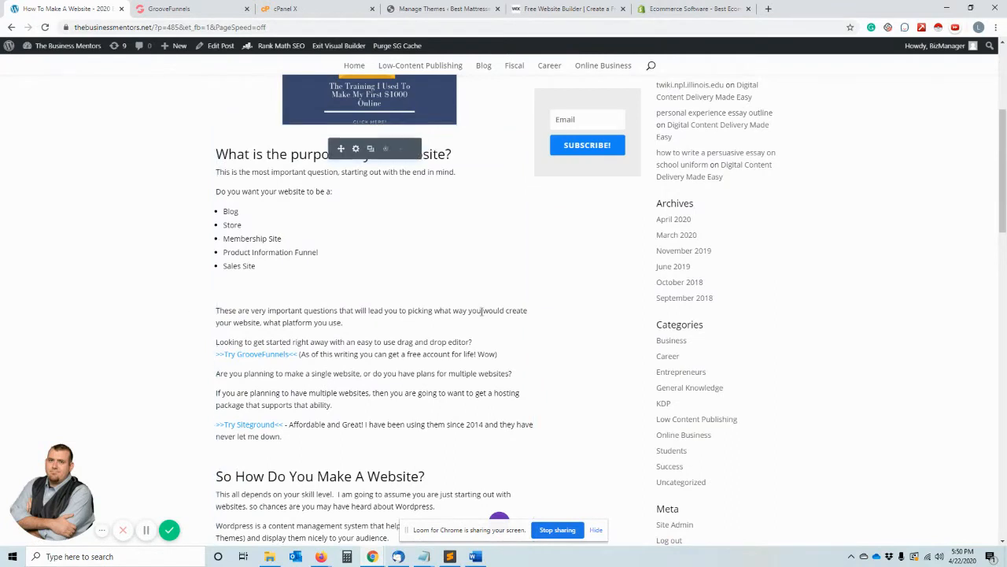
pyautogui.scroll(1, 382, 236)
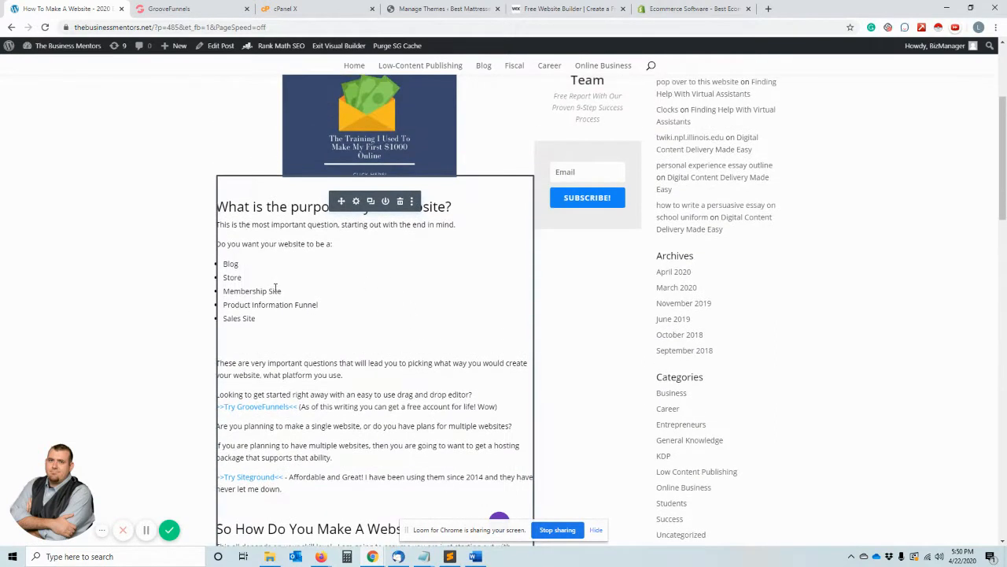
pyautogui.click(261, 331)
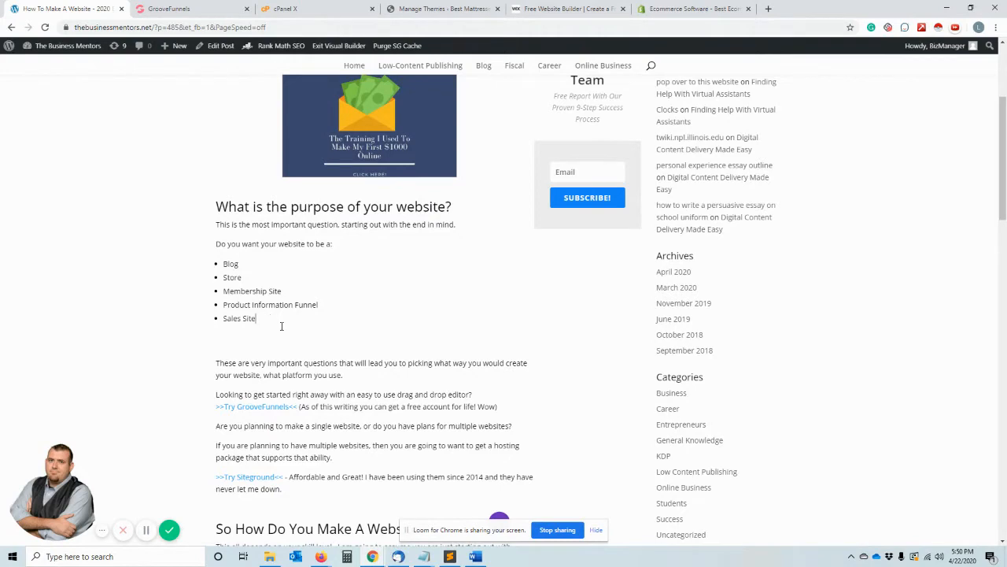
# - Open the settings of the article's introduction text module and examine its body content and paragraph style choices
pyautogui.scroll(4, 452, 287)
pyautogui.click(354, 188)
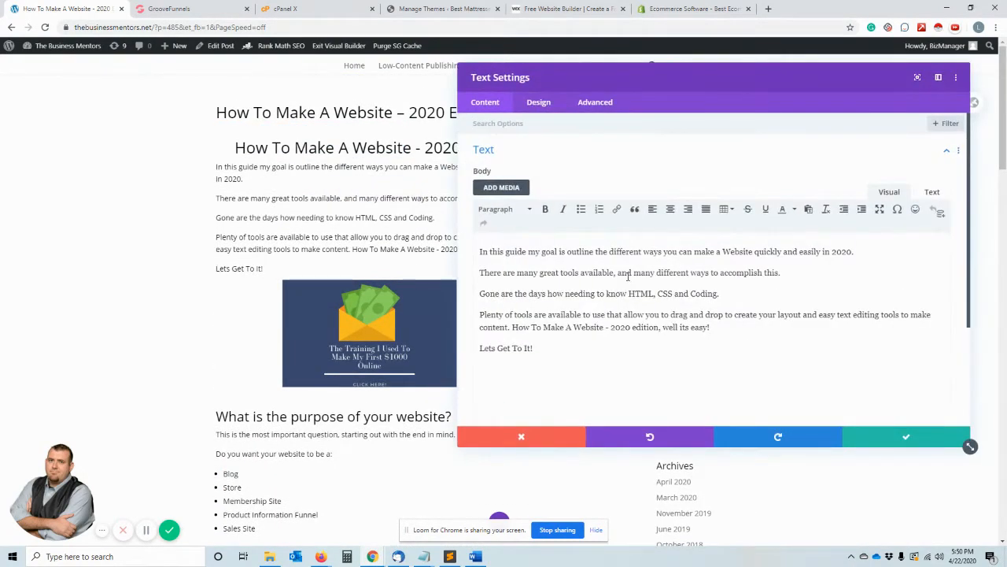
pyautogui.scroll(-2, 613, 283)
pyautogui.scroll(2, 612, 286)
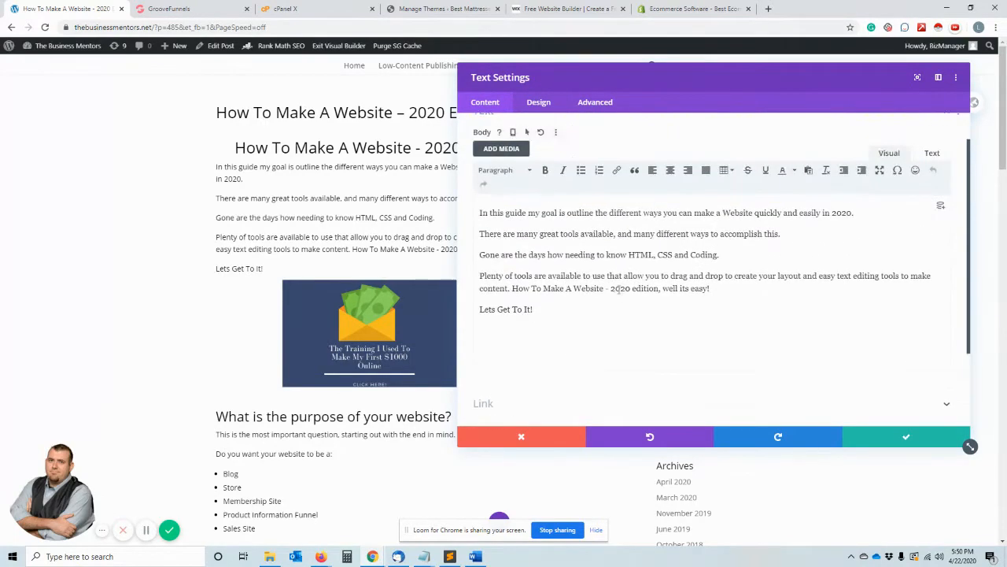
pyautogui.scroll(-2, 612, 285)
pyautogui.scroll(2, 612, 286)
pyautogui.scroll(2, 626, 281)
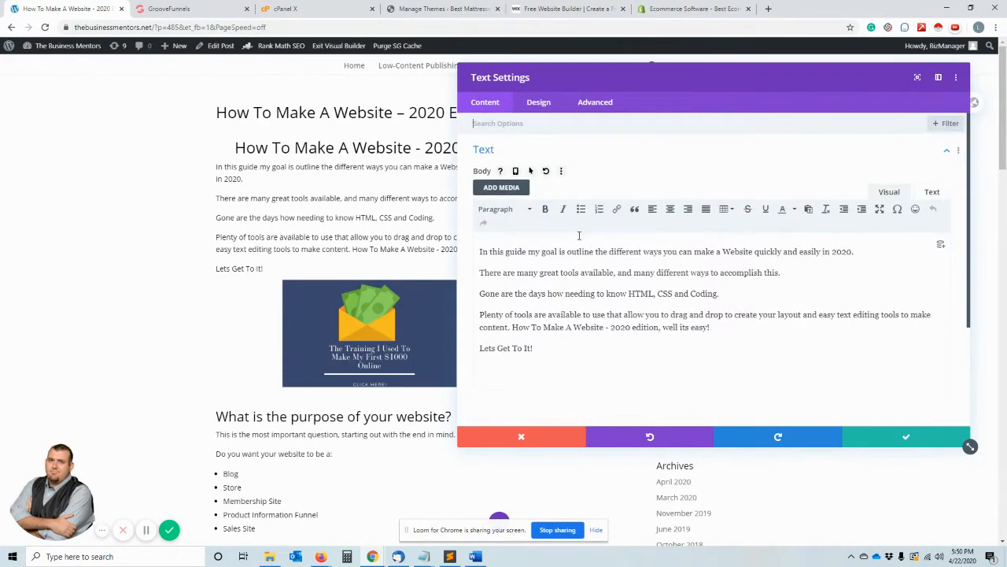
pyautogui.click(525, 209)
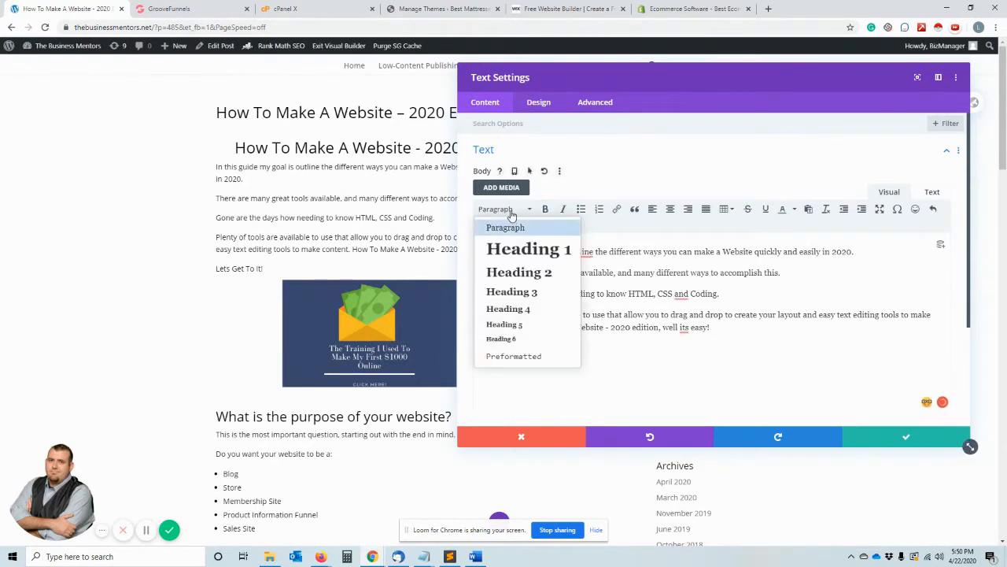
pyautogui.click(654, 294)
# - Expand the Text options in the introduction module's design settings
pyautogui.click(539, 103)
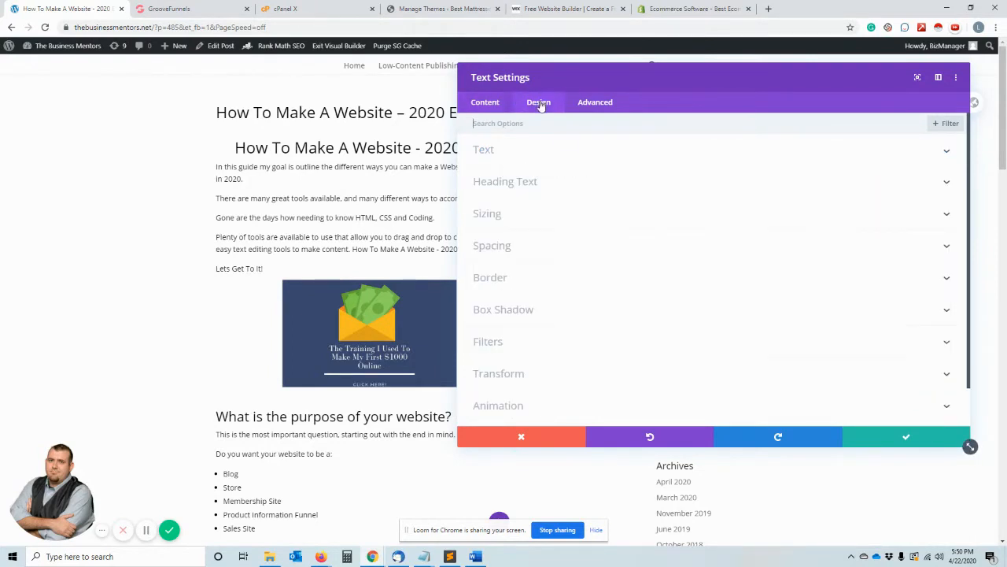
pyautogui.click(502, 216)
pyautogui.click(494, 129)
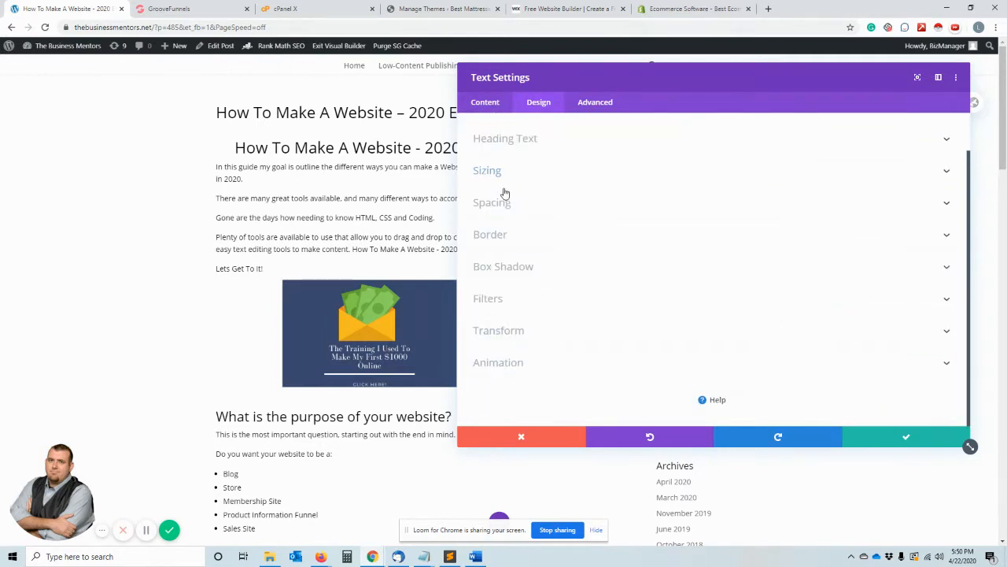
pyautogui.scroll(2, 504, 196)
pyautogui.click(506, 156)
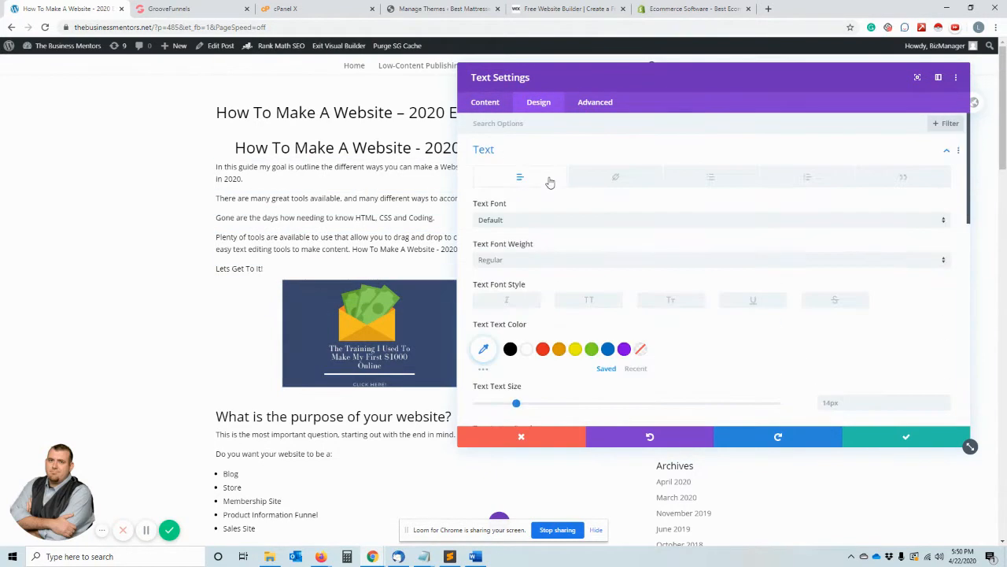
# - Try red, yellow, purple and black text colours on the article's introduction text module, and discard the module changes
pyautogui.click(527, 349)
pyautogui.click(543, 348)
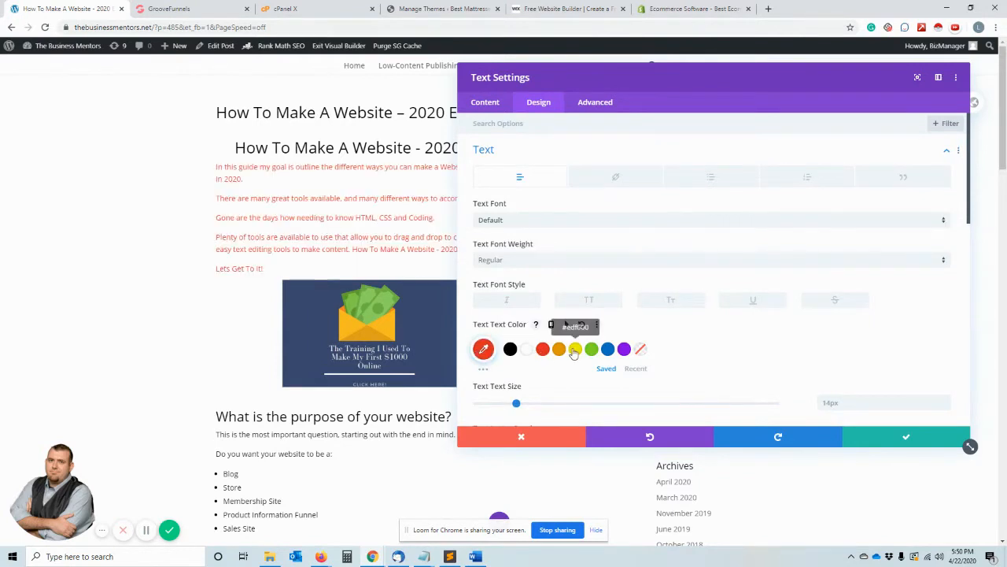
pyautogui.click(575, 349)
pyautogui.click(624, 348)
pyautogui.click(510, 349)
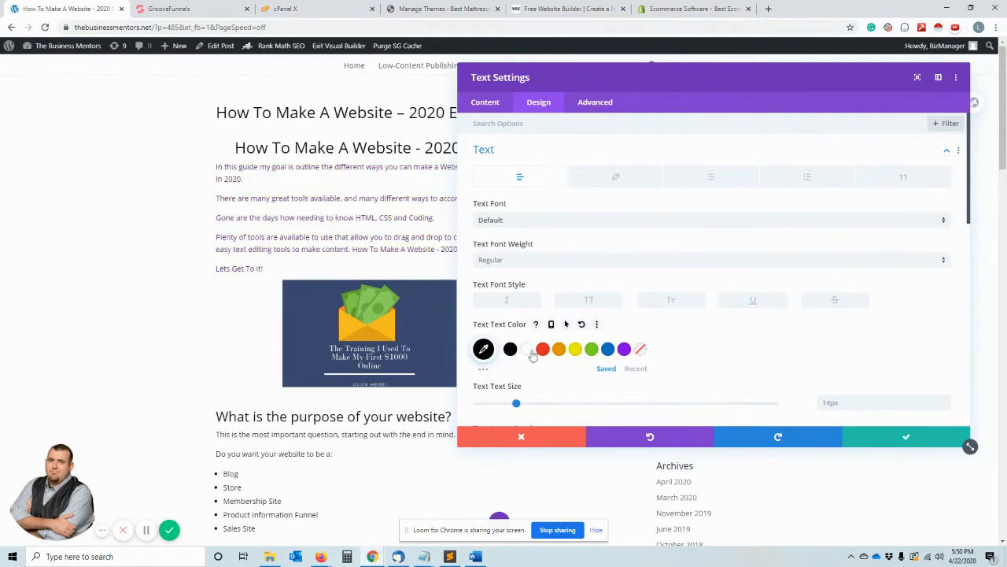
pyautogui.click(551, 437)
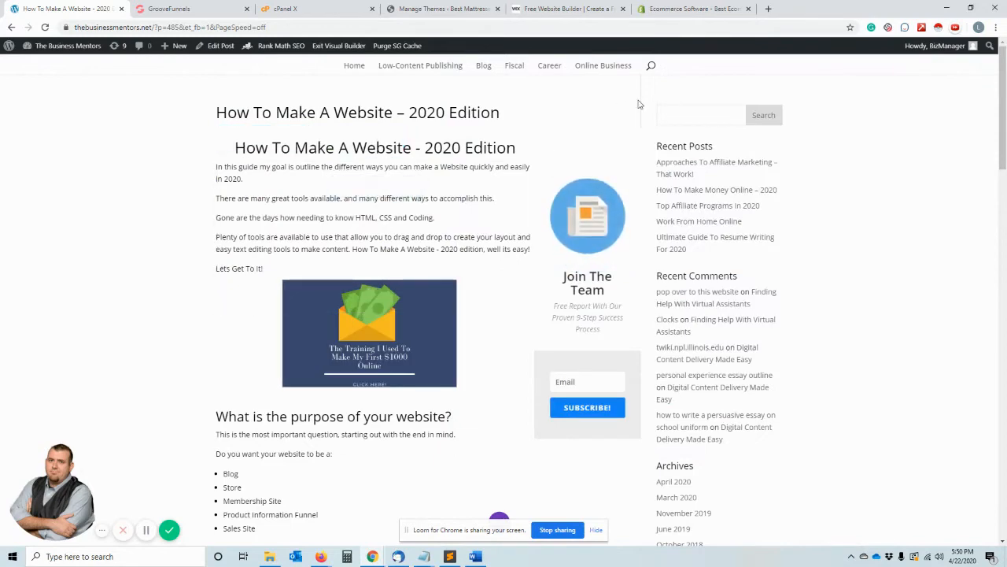
# - Save and exit the Visual Builder into the article's post editor, and review its Rank Math SEO section and Divi Builder layout
pyautogui.click(216, 46)
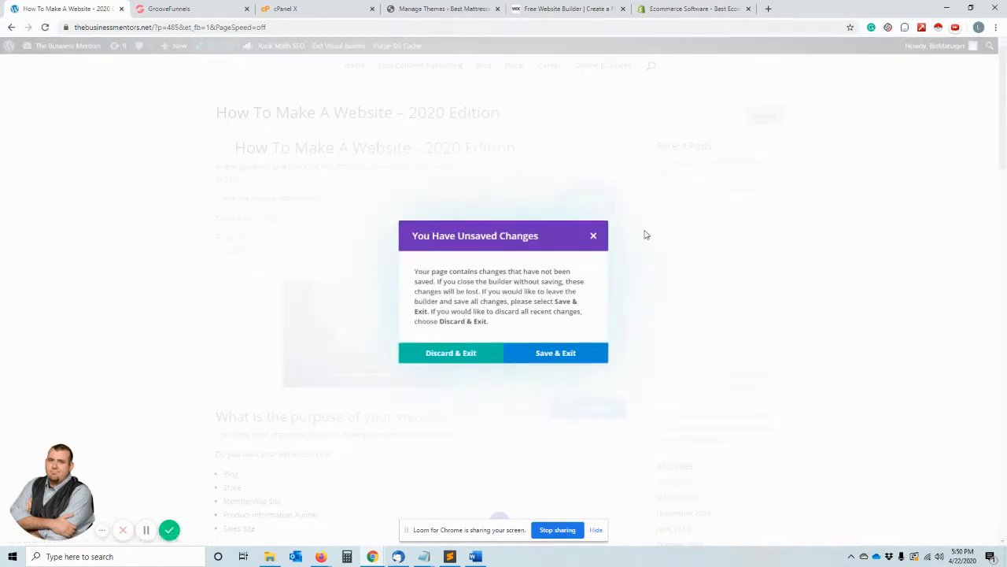
pyautogui.click(551, 358)
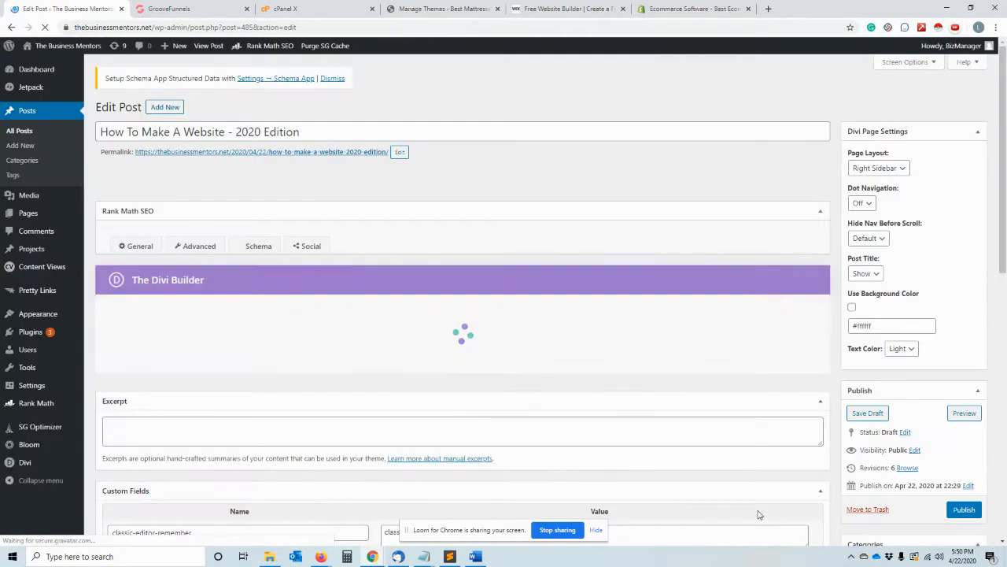
pyautogui.scroll(-5, 377, 338)
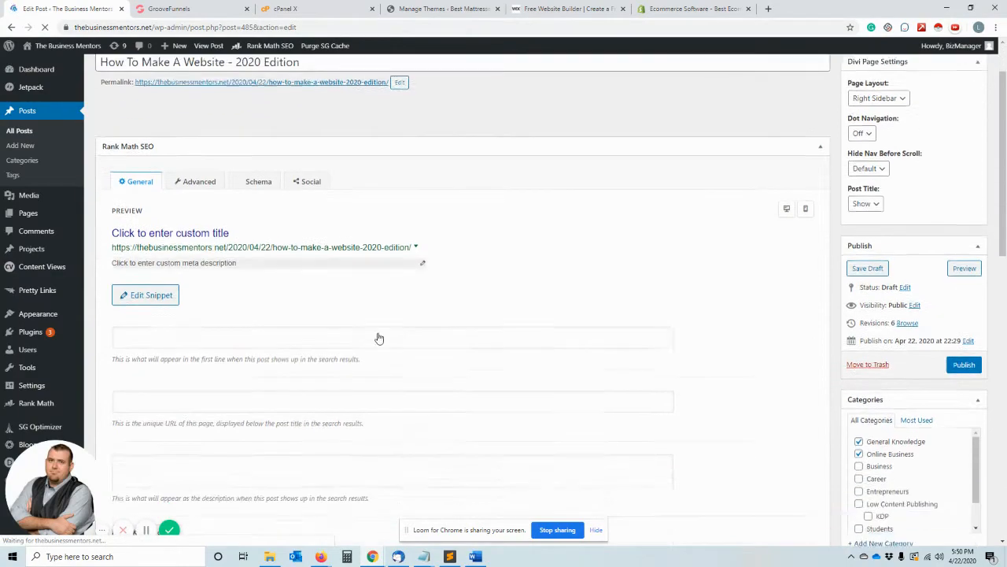
pyautogui.scroll(-2, 372, 366)
pyautogui.scroll(6, 359, 328)
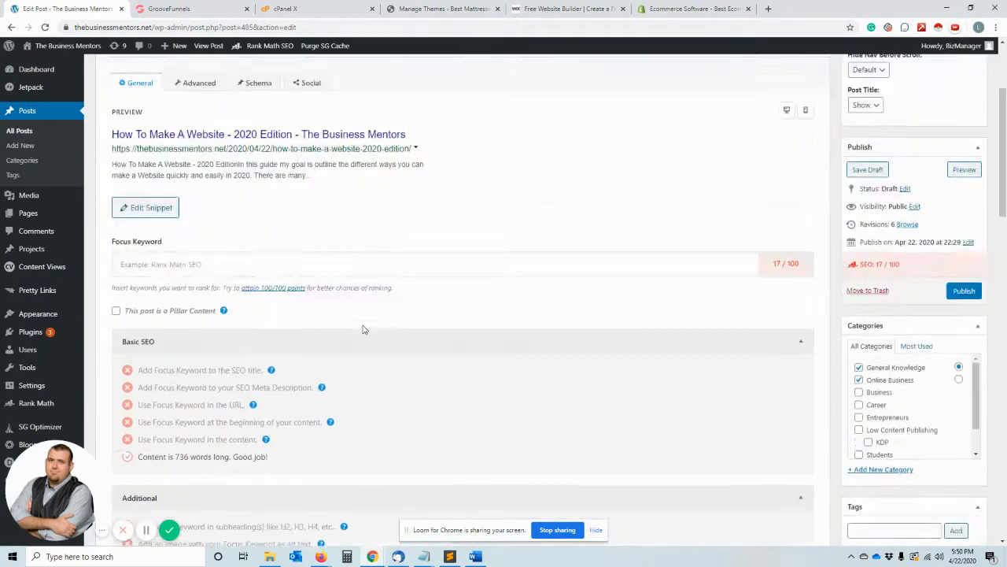
pyautogui.scroll(-10, 315, 275)
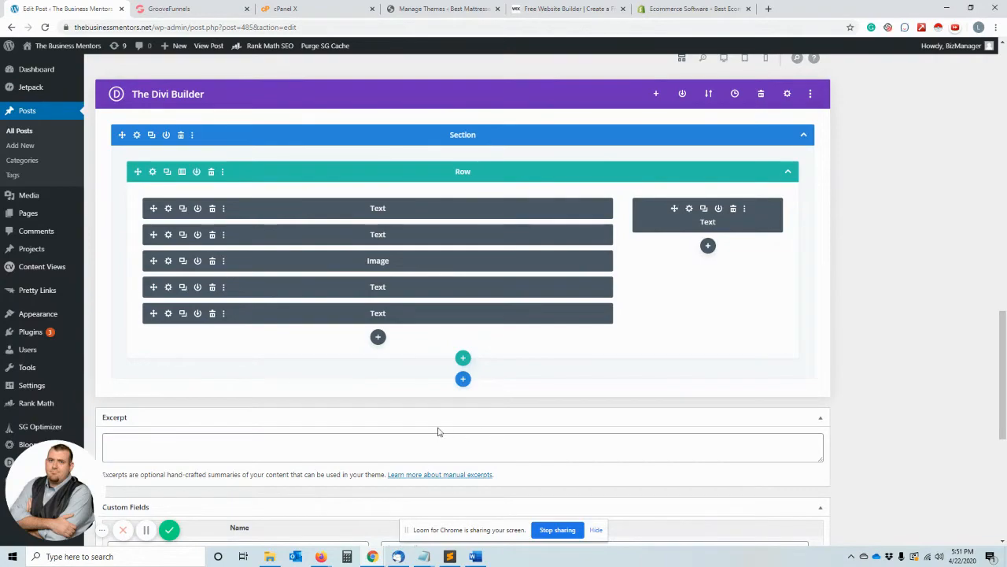
pyautogui.scroll(5, 396, 420)
pyautogui.scroll(10, 398, 421)
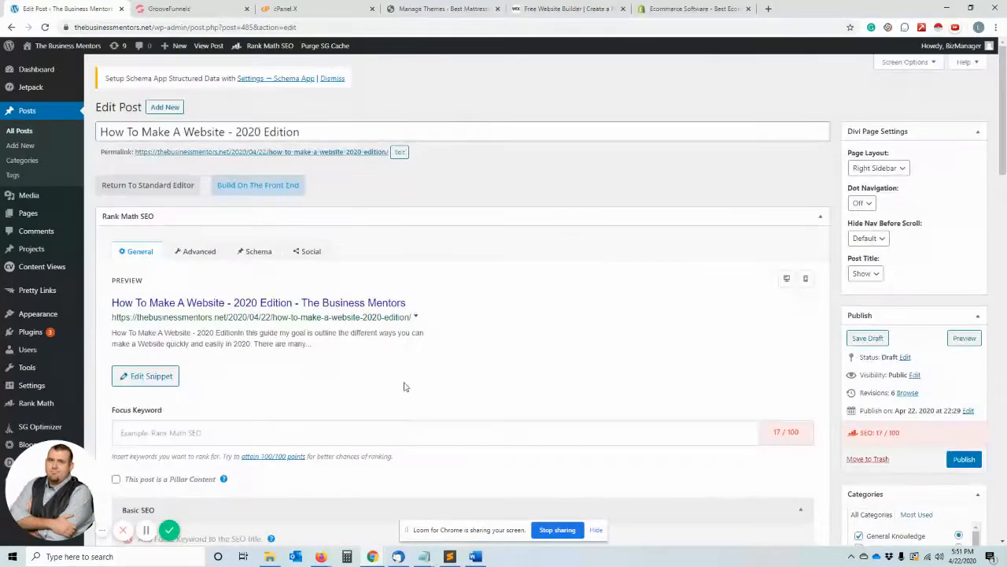
# - Switch to the mattress site and open its installed plugins
pyautogui.click(441, 9)
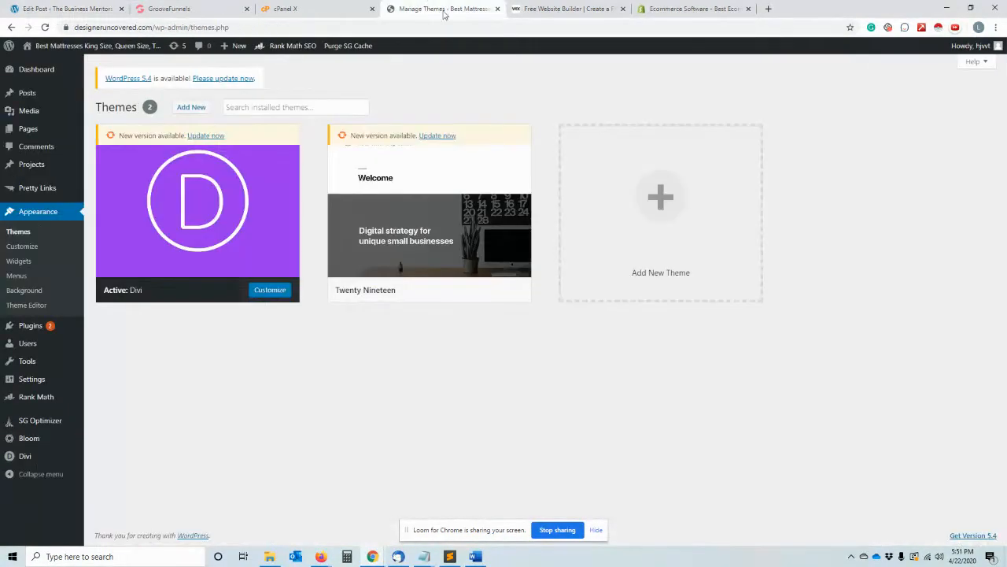
pyautogui.click(36, 331)
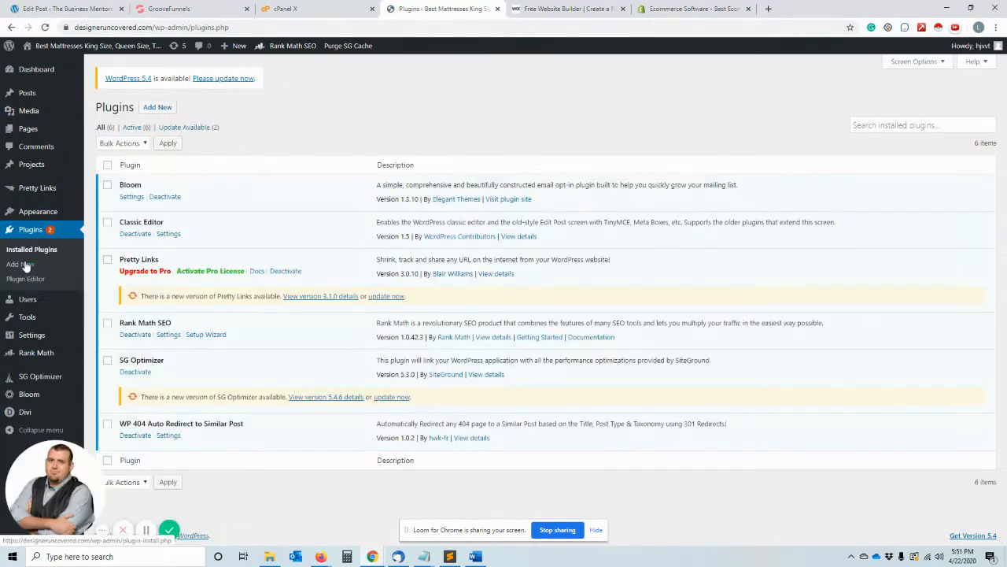
# - Preview the article from its permalink in place of the post editor, and return to the mattress site's installed plugins
pyautogui.click(63, 6)
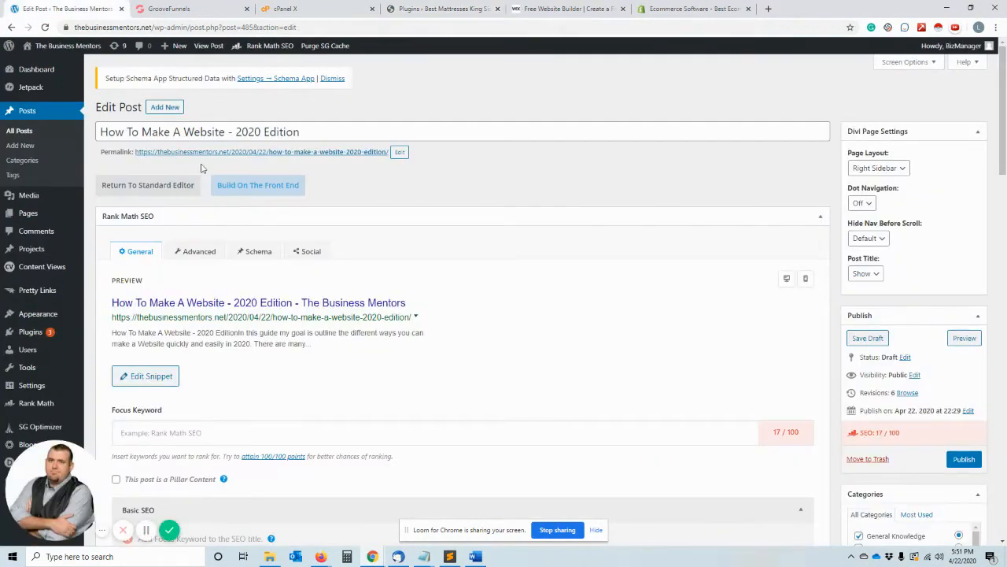
pyautogui.click(262, 151)
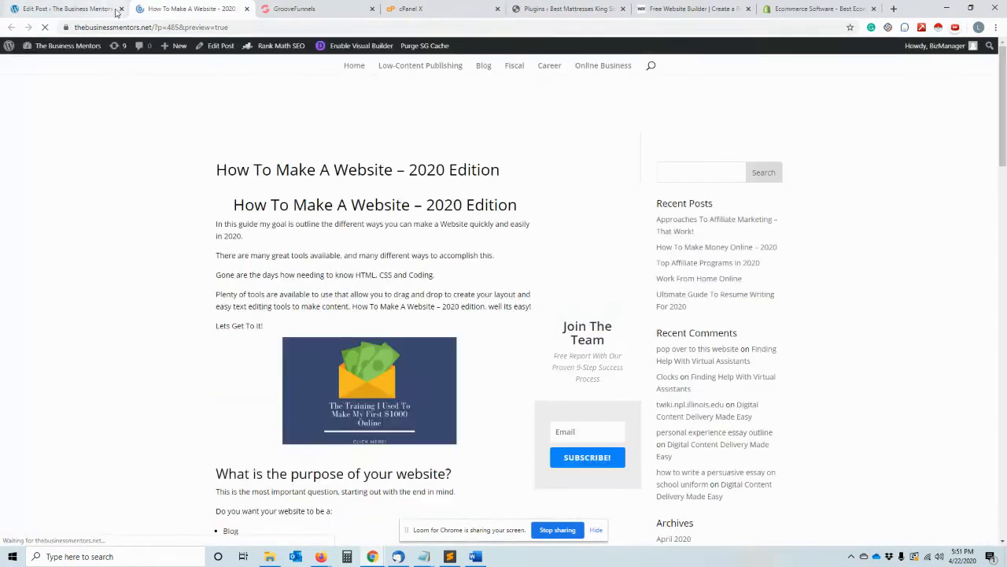
pyautogui.click(121, 9)
pyautogui.click(441, 9)
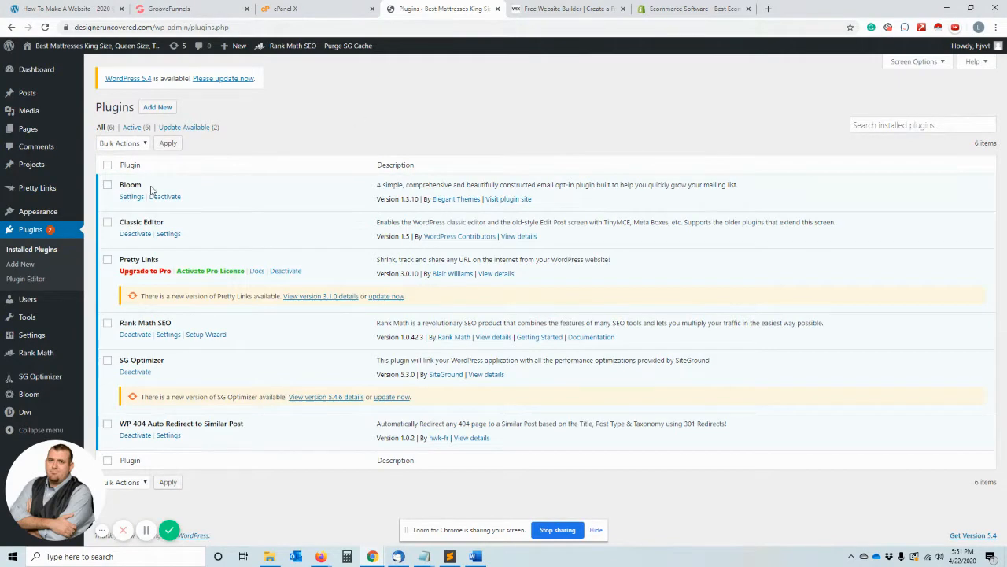
pyautogui.moveTo(40, 100)
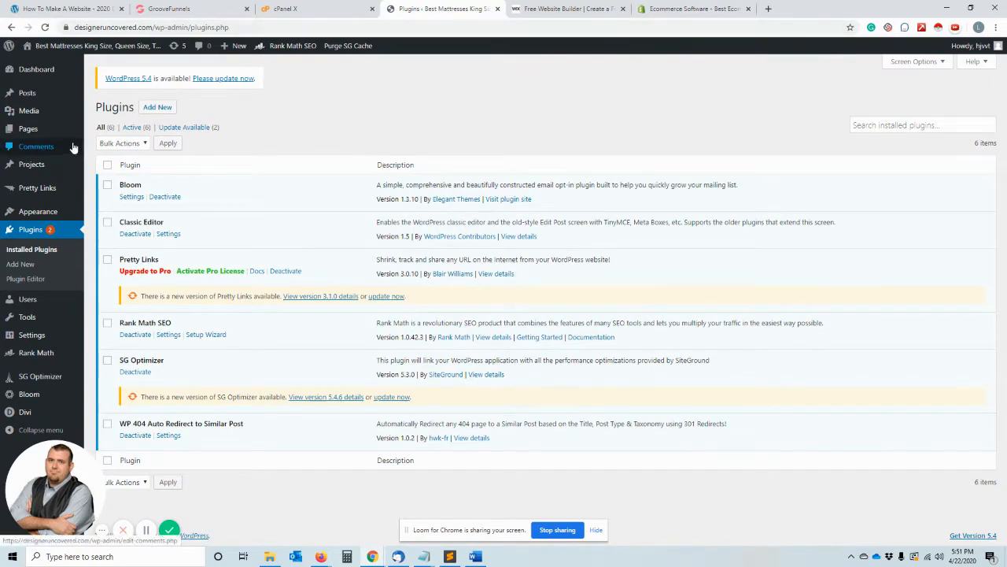
pyautogui.moveTo(15, 79)
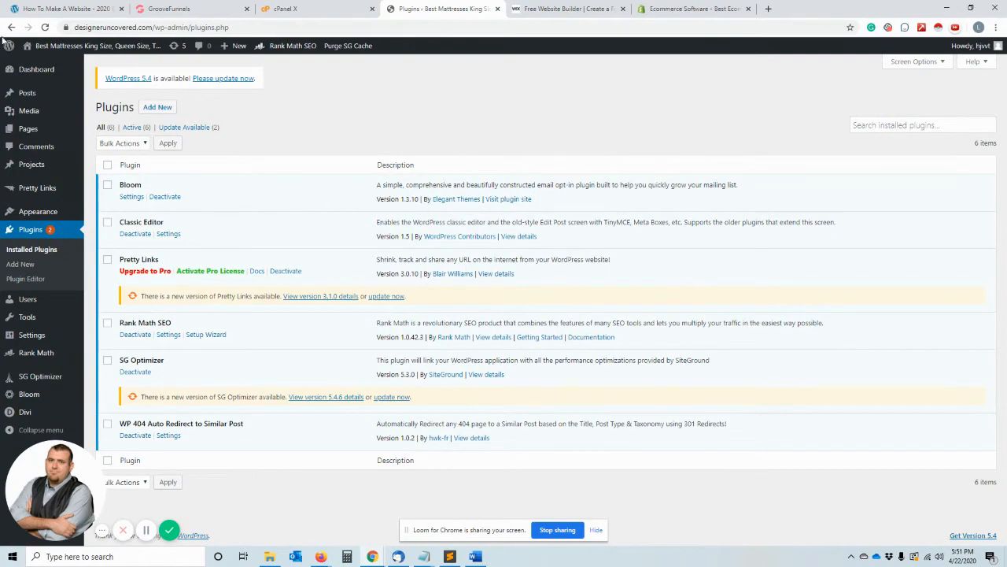
# - Open The Business Mentors home page and look over its introduction and Latest Updates section
pyautogui.click(63, 9)
pyautogui.click(357, 68)
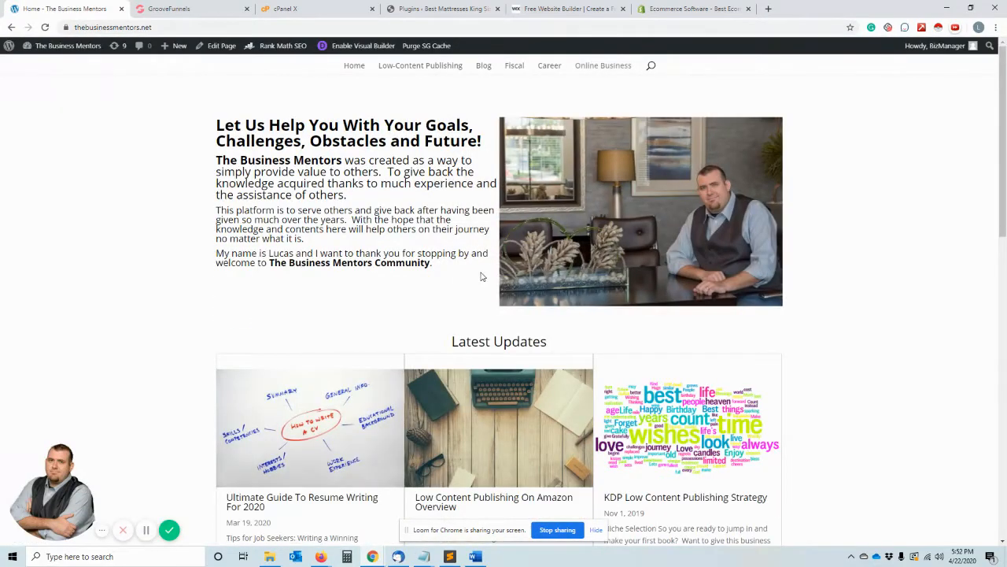
pyautogui.scroll(-3, 482, 276)
pyautogui.scroll(-3, 546, 425)
pyautogui.scroll(6, 551, 370)
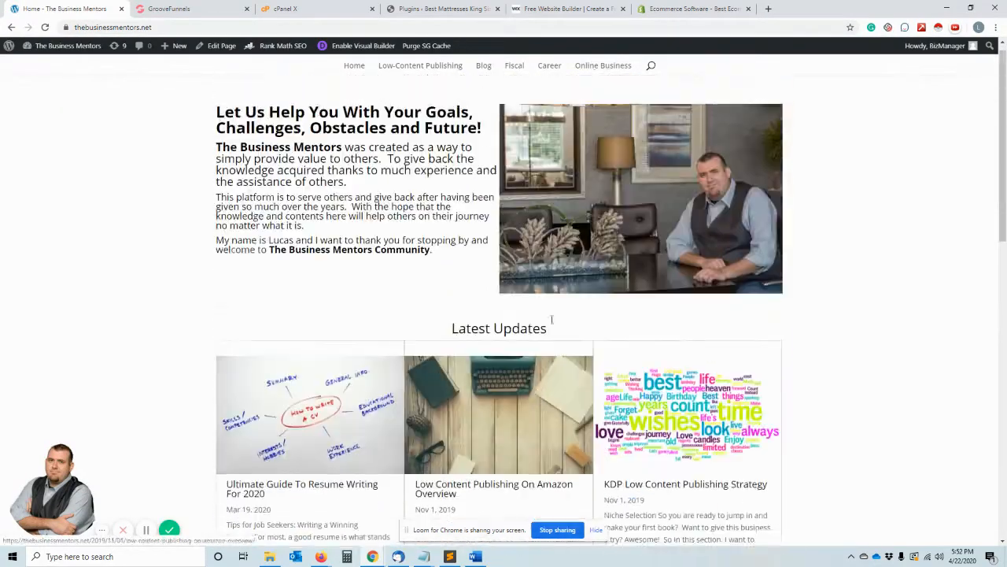
# - Open the Online Business category page and examine its sidebar widgets and footer
pyautogui.click(610, 74)
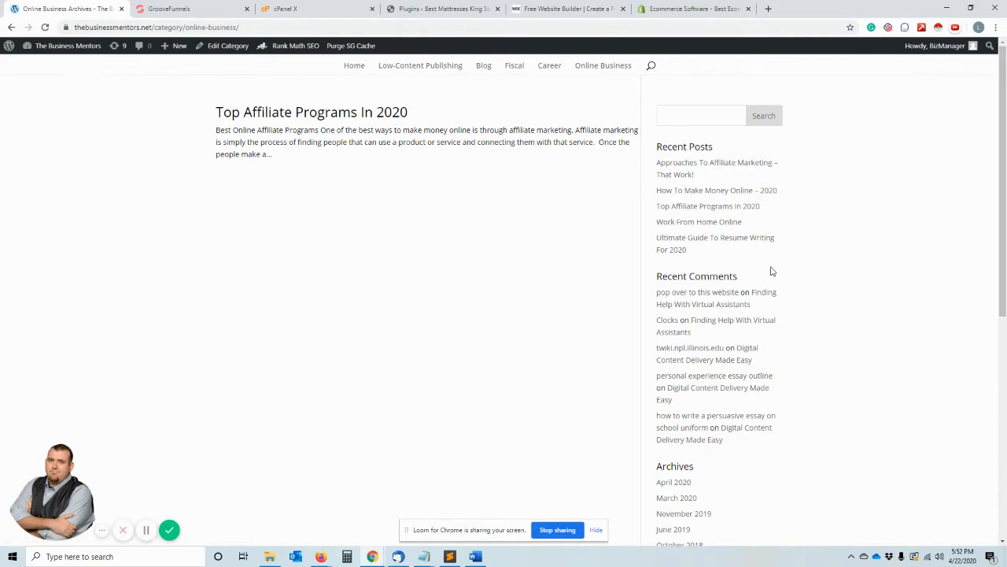
pyautogui.scroll(-5, 772, 271)
pyautogui.scroll(5, 771, 271)
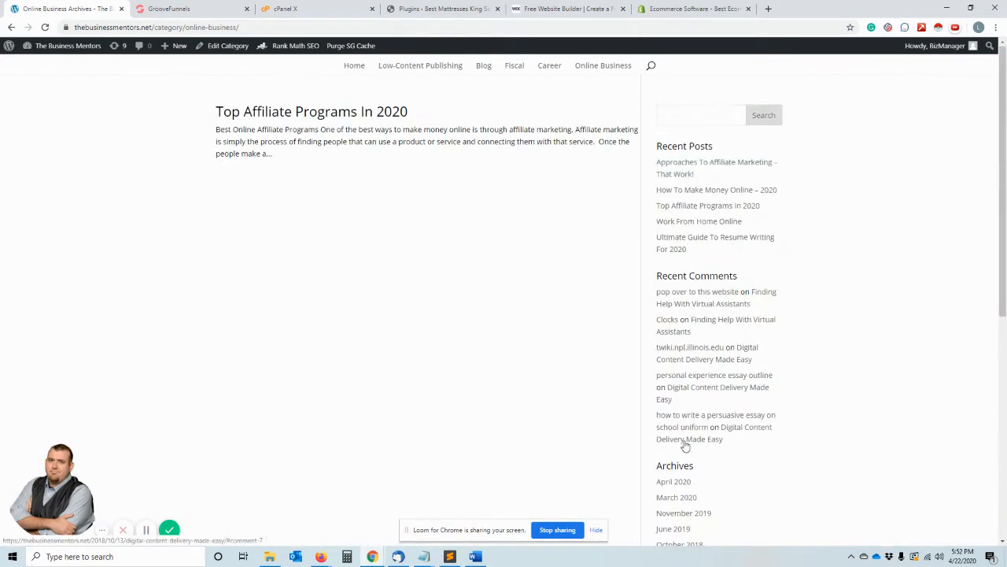
pyautogui.scroll(-5, 697, 429)
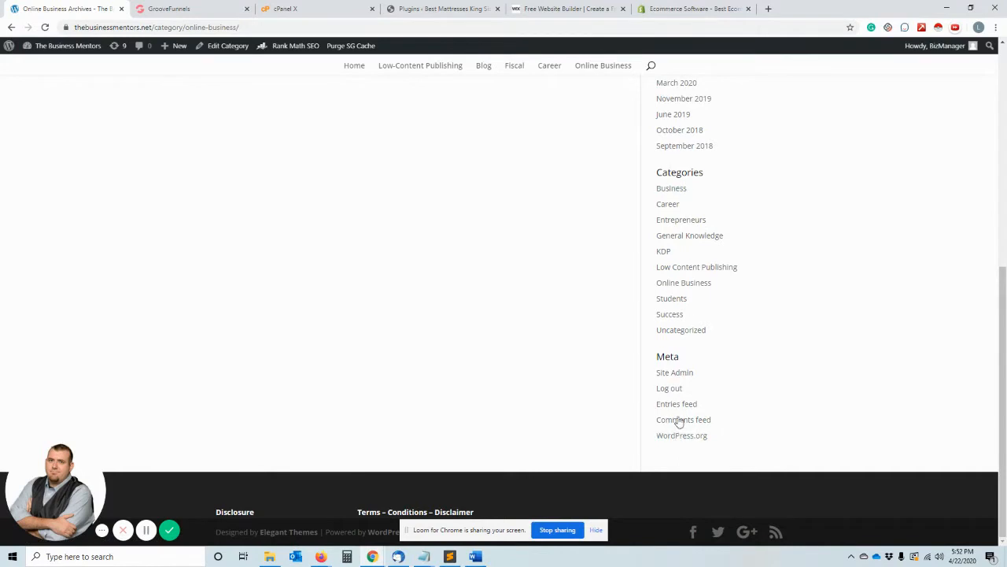
pyautogui.scroll(5, 688, 449)
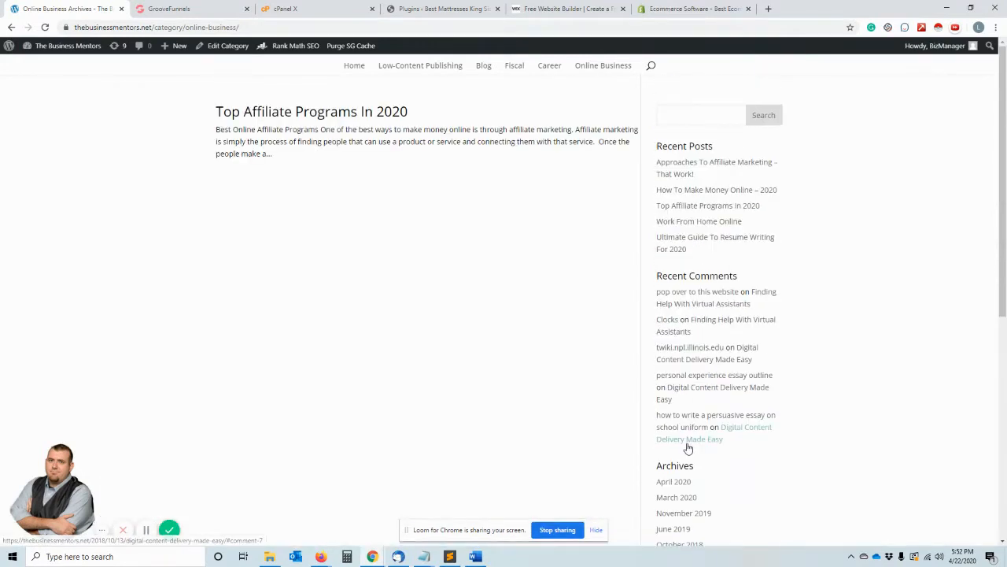
# - Open the mattress site's Media Library and browse its images
pyautogui.click(429, 9)
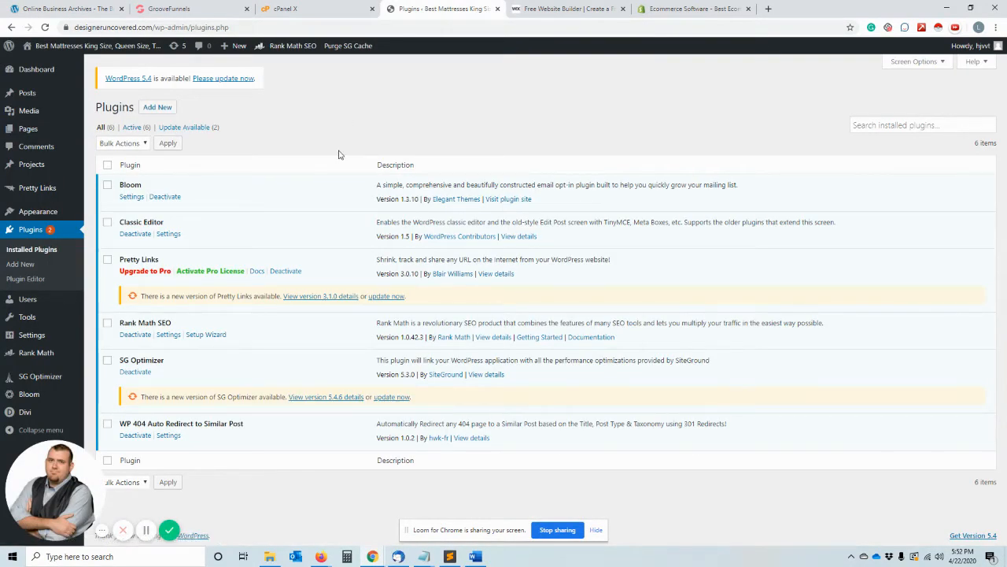
pyautogui.click(20, 111)
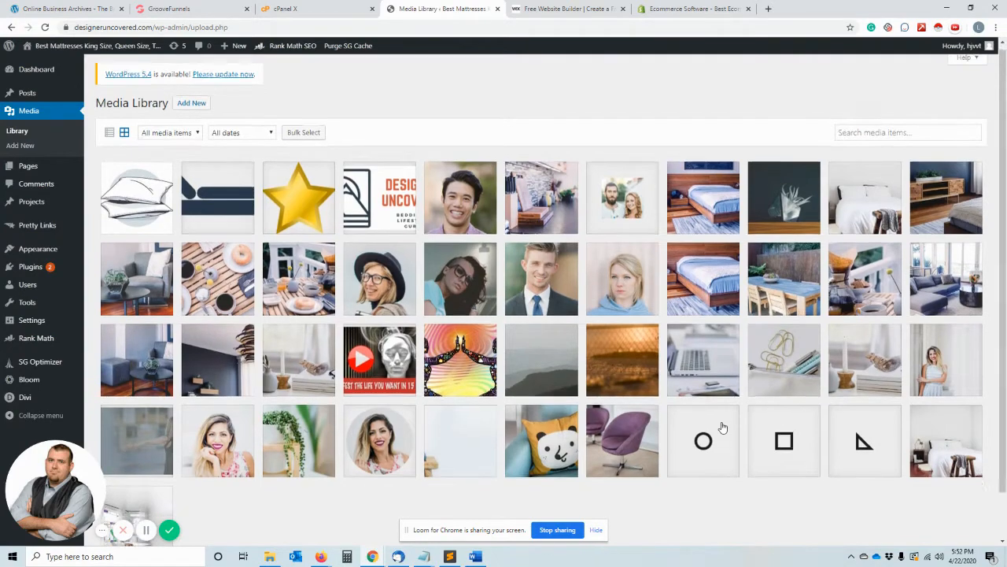
pyautogui.scroll(-1, 721, 425)
pyautogui.scroll(1, 722, 425)
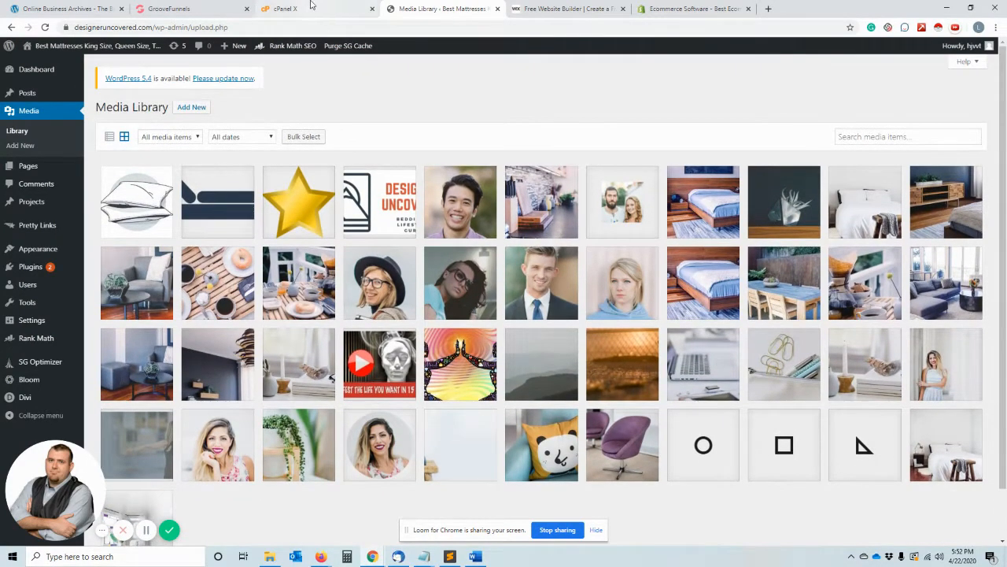
# - Switch to the Wix website and look through its homepage sections about creating a website
pyautogui.click(561, 8)
pyautogui.scroll(-1, 614, 250)
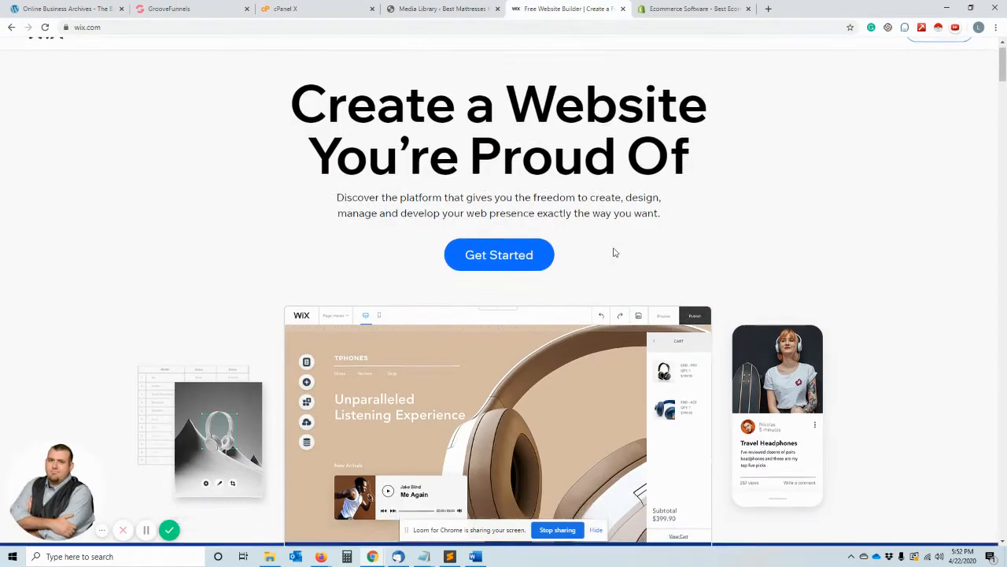
pyautogui.scroll(-2, 615, 252)
pyautogui.scroll(2, 611, 409)
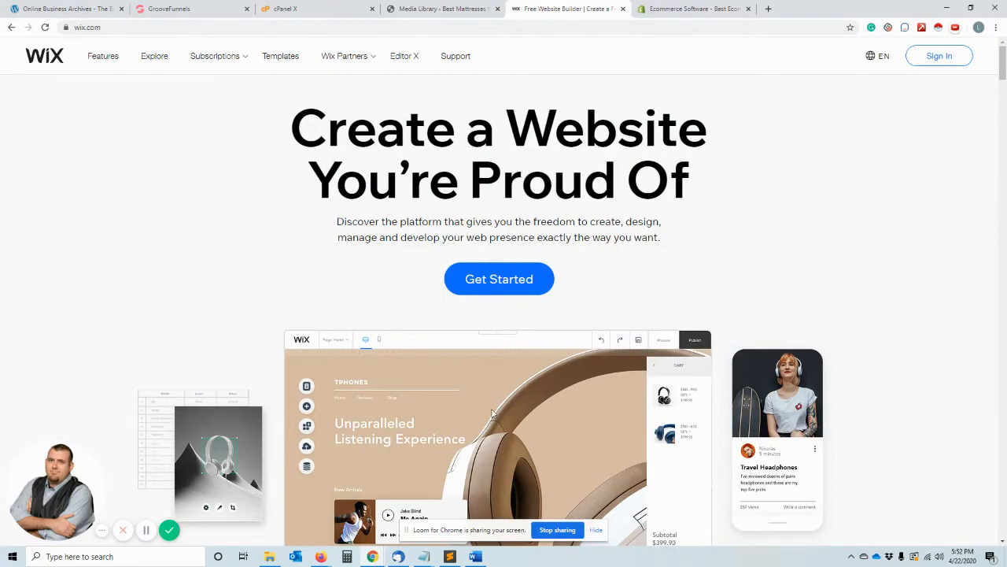
pyautogui.scroll(-2, 493, 413)
pyautogui.scroll(-5, 751, 454)
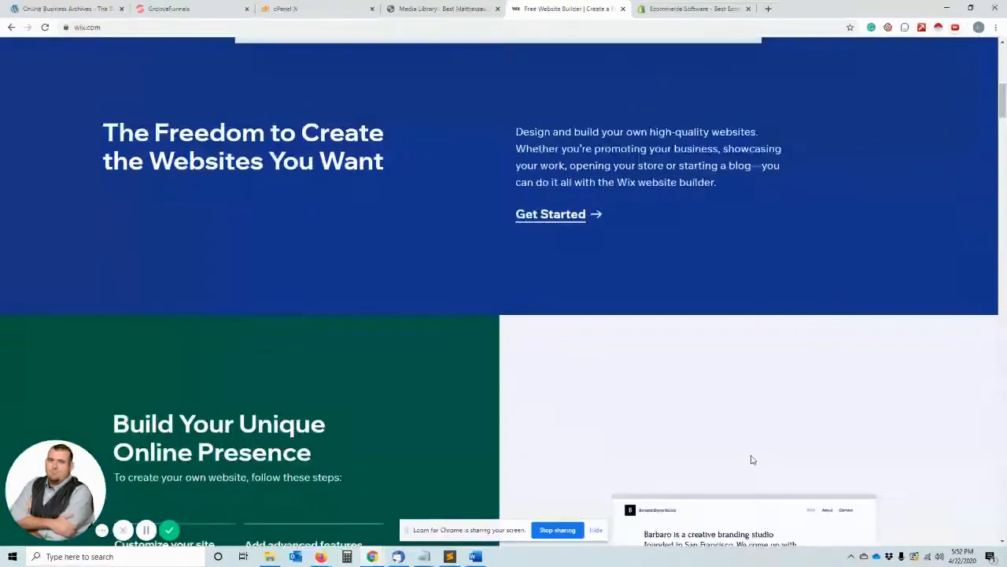
pyautogui.scroll(7, 747, 461)
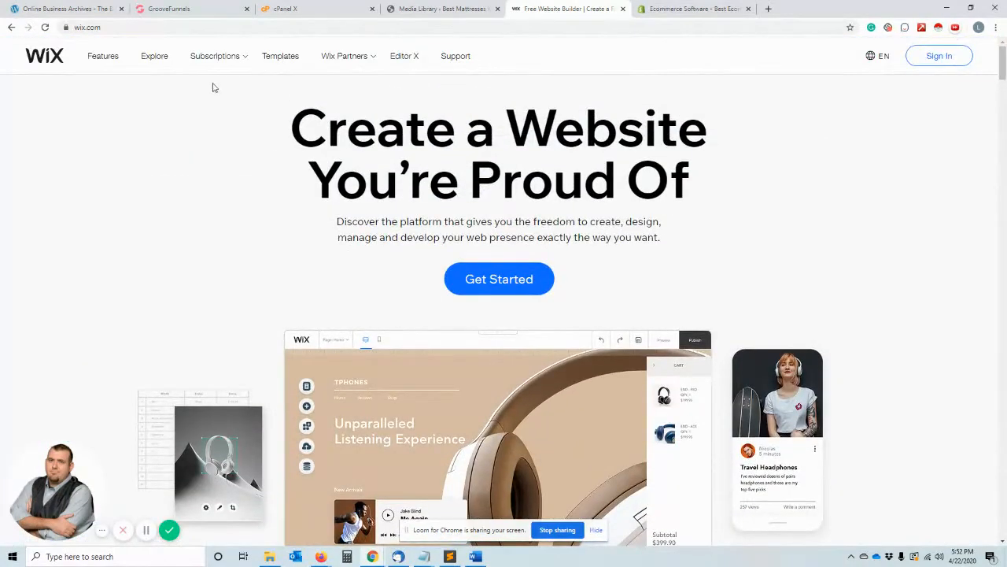
# - Add a new page to the mattress site and enable the Divi Builder for it
pyautogui.click(441, 9)
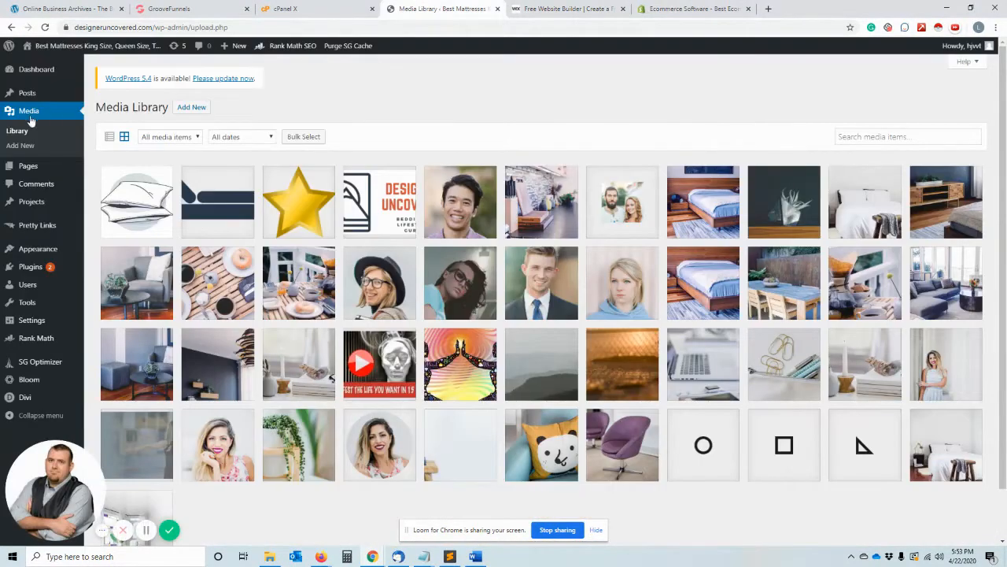
pyautogui.click(21, 165)
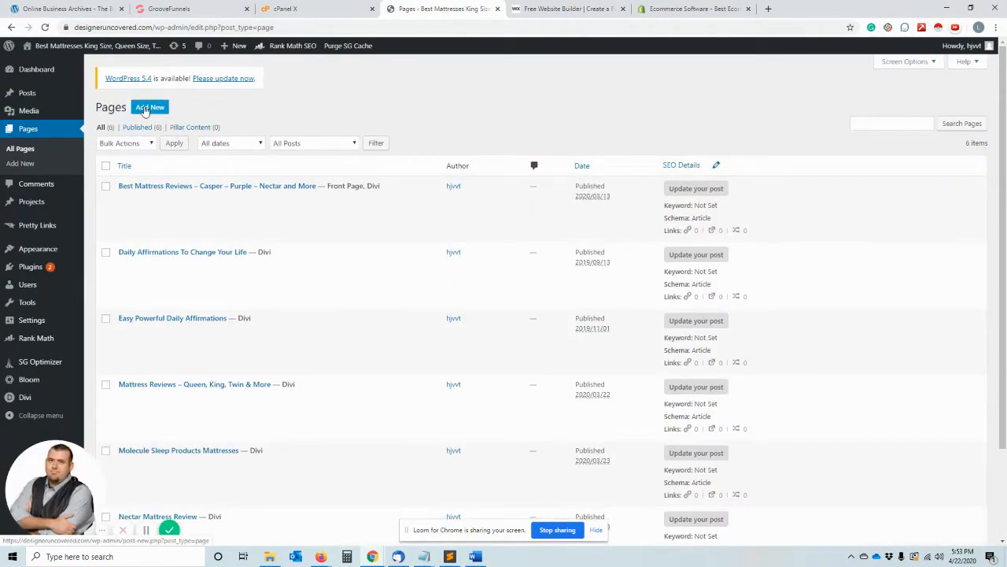
pyautogui.click(144, 110)
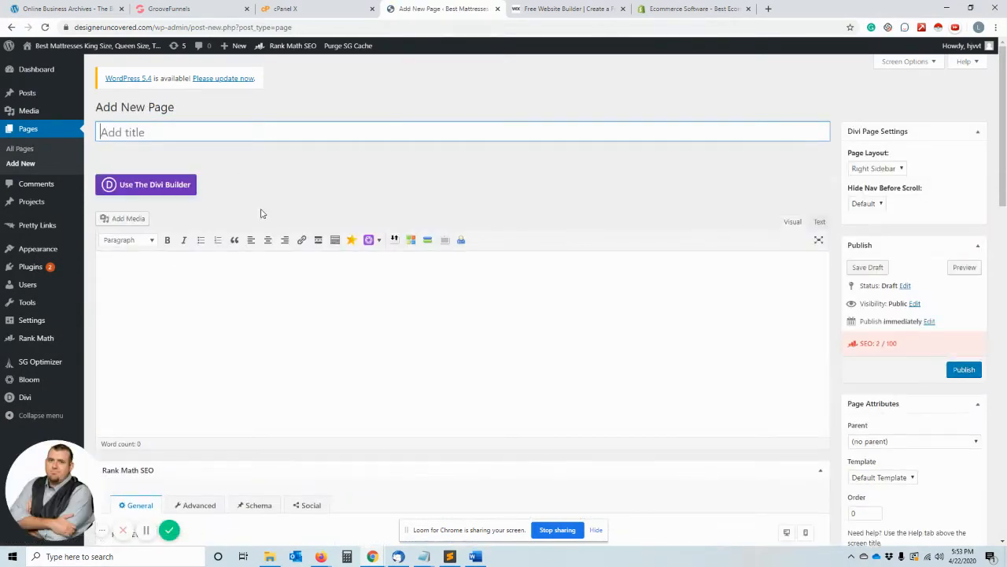
pyautogui.click(154, 186)
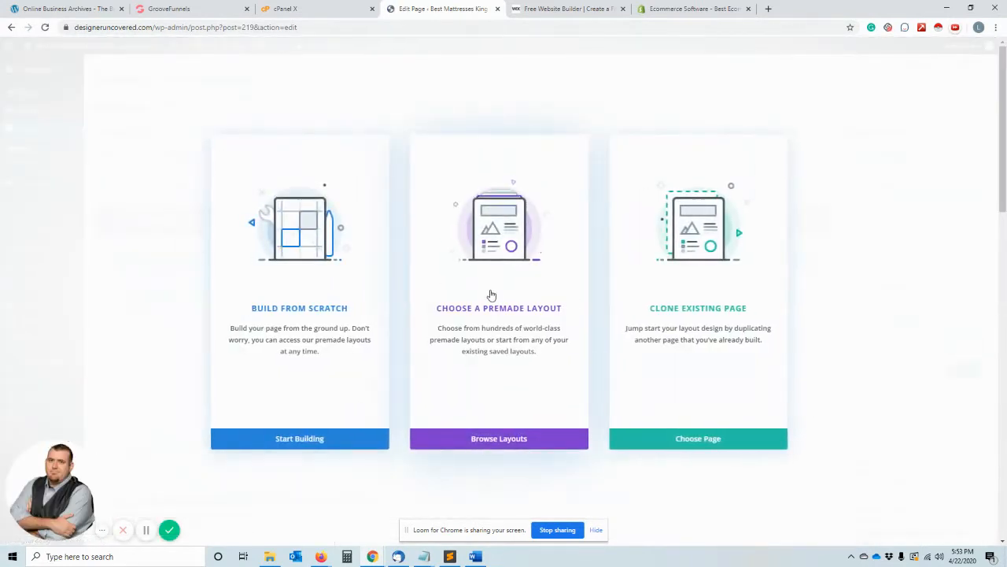
# - Browse the premade layouts for the new page and open the Restaurant layout pack's details
pyautogui.click(491, 293)
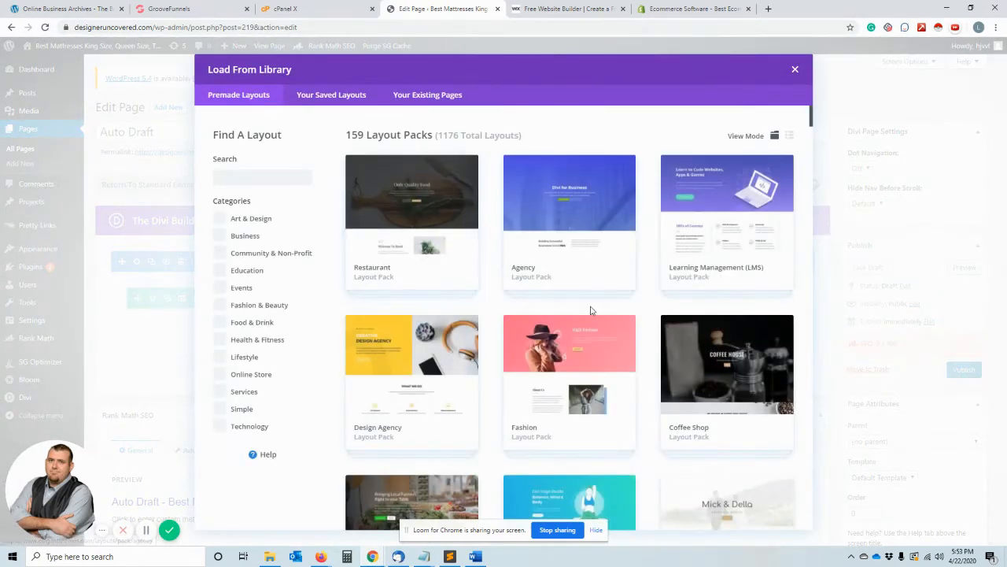
pyautogui.click(463, 268)
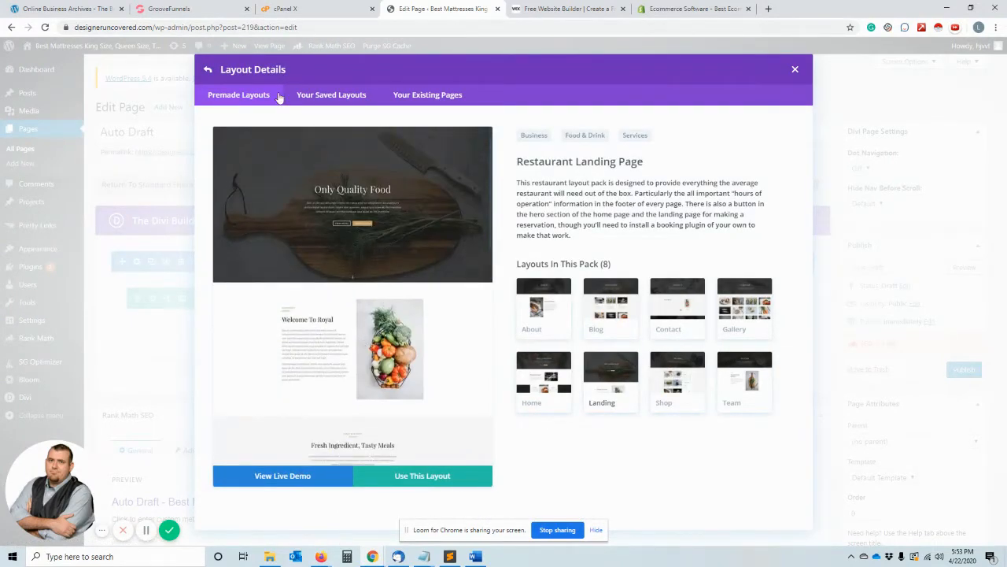
# - Return to the premade layouts, open the Travel Agency pack and view its Blog, Contact, Home and Packages pages
pyautogui.click(208, 69)
pyautogui.scroll(-5, 614, 311)
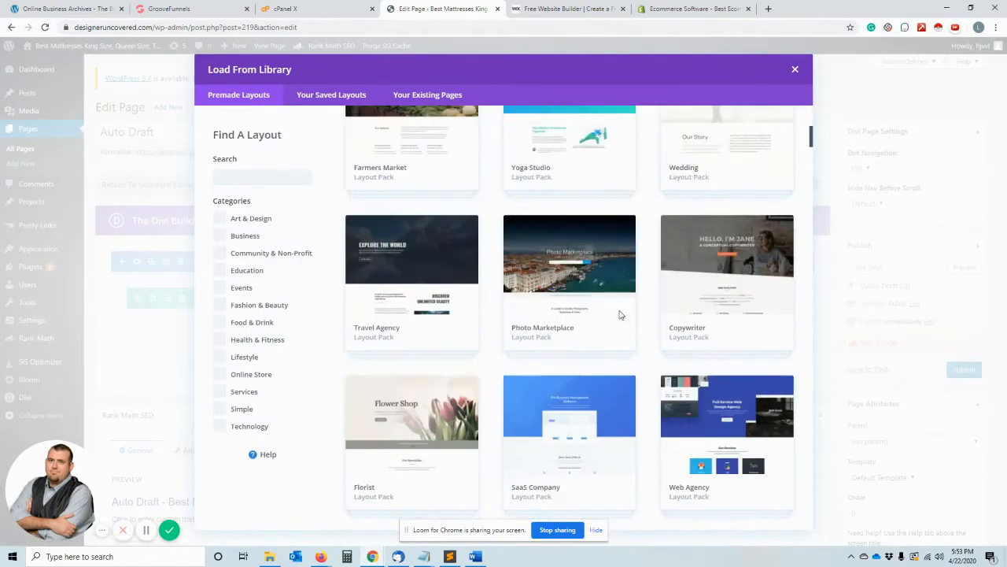
pyautogui.click(425, 303)
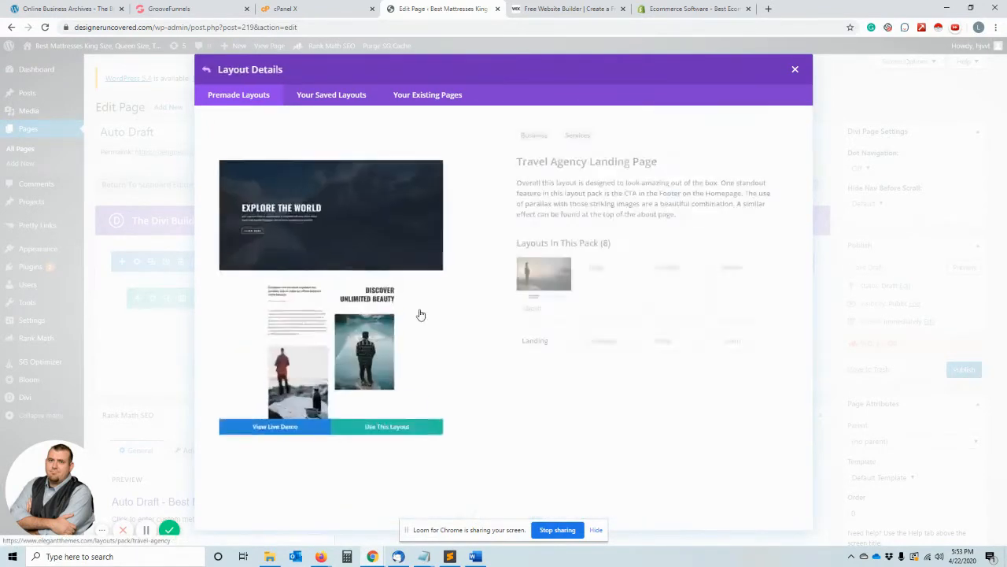
pyautogui.click(616, 293)
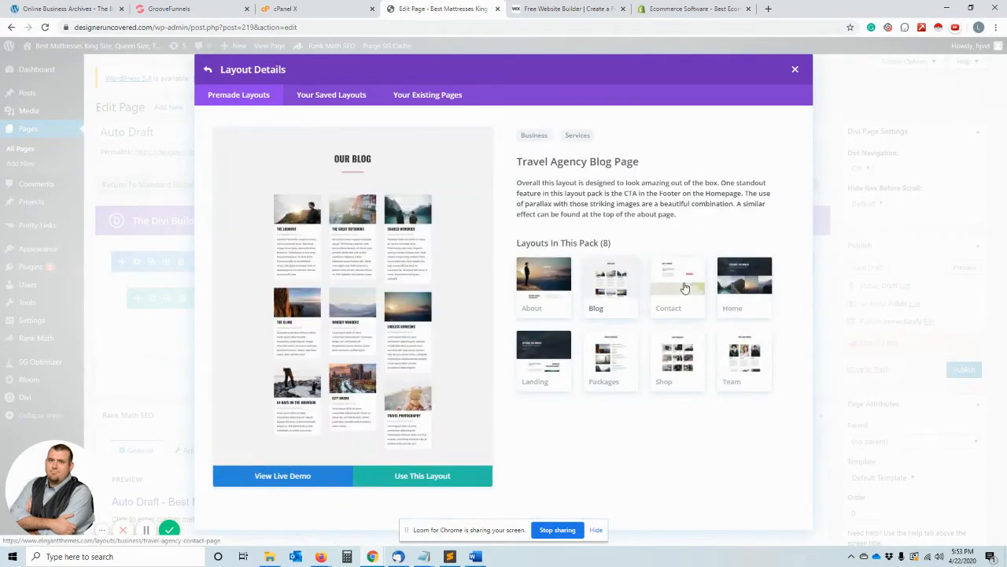
pyautogui.click(678, 288)
pyautogui.click(728, 288)
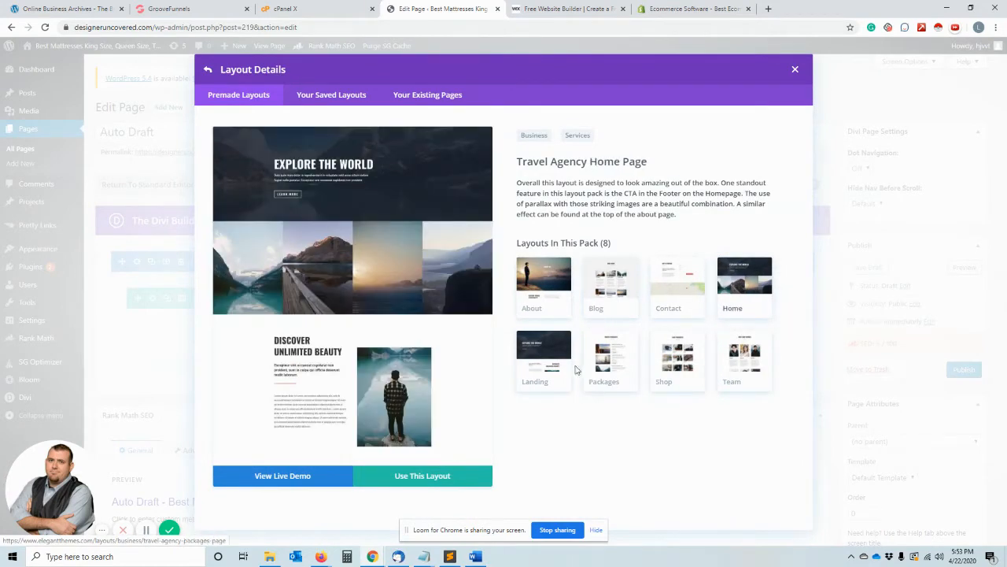
pyautogui.click(566, 363)
pyautogui.click(590, 365)
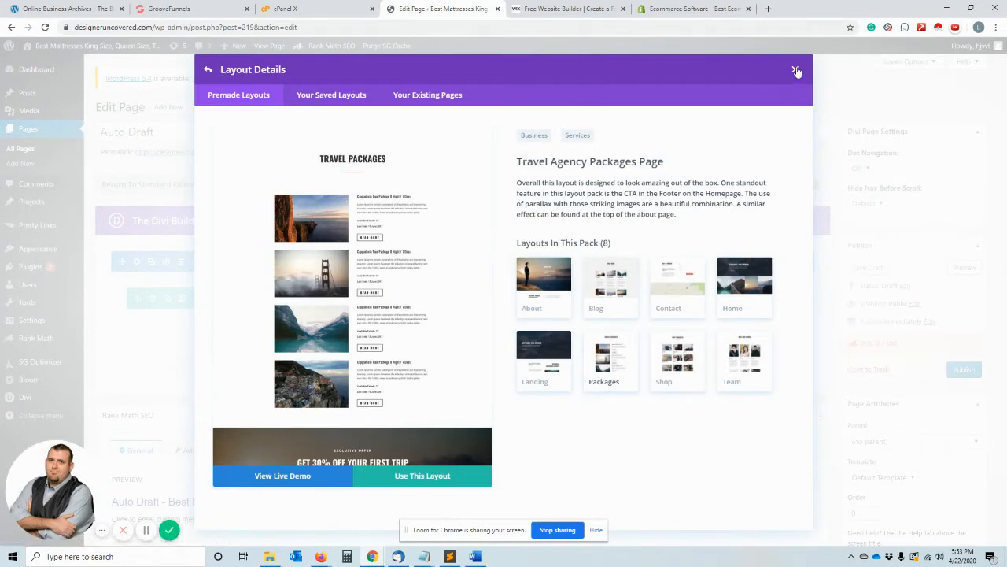
# - Switch to the Wix website and look through its homepage down to the Wix Editor section
pyautogui.click(577, 8)
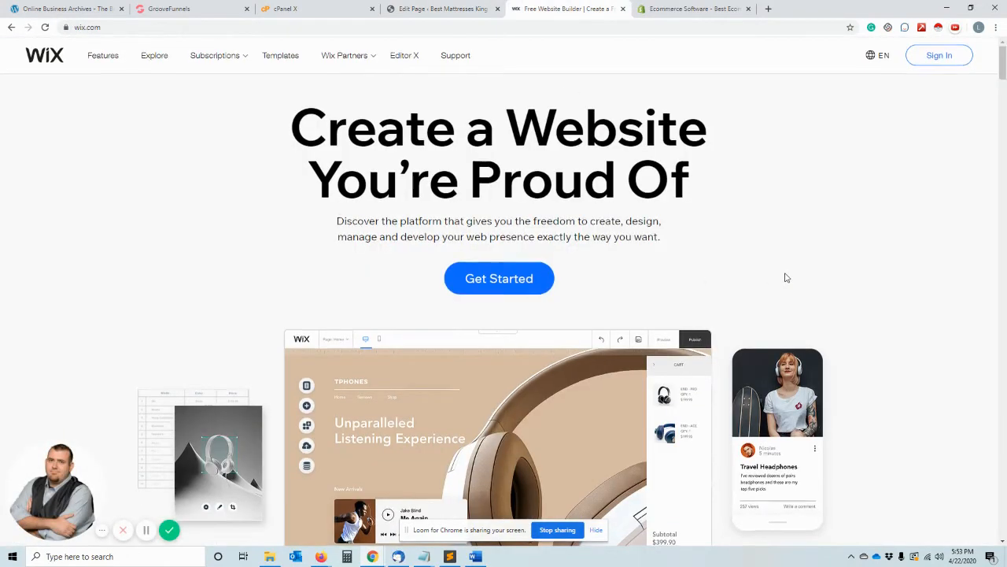
pyautogui.scroll(-10, 784, 277)
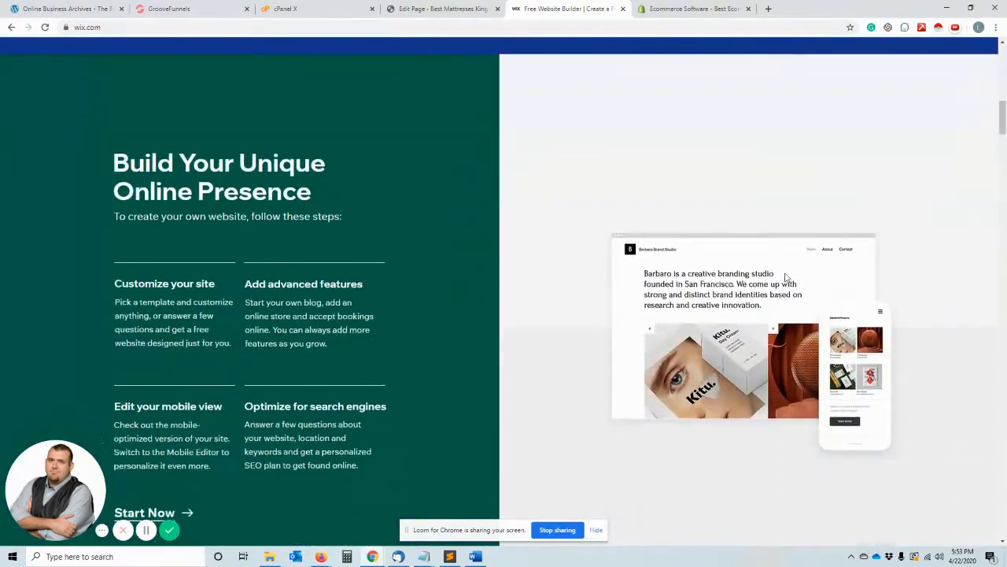
pyautogui.scroll(-7, 785, 277)
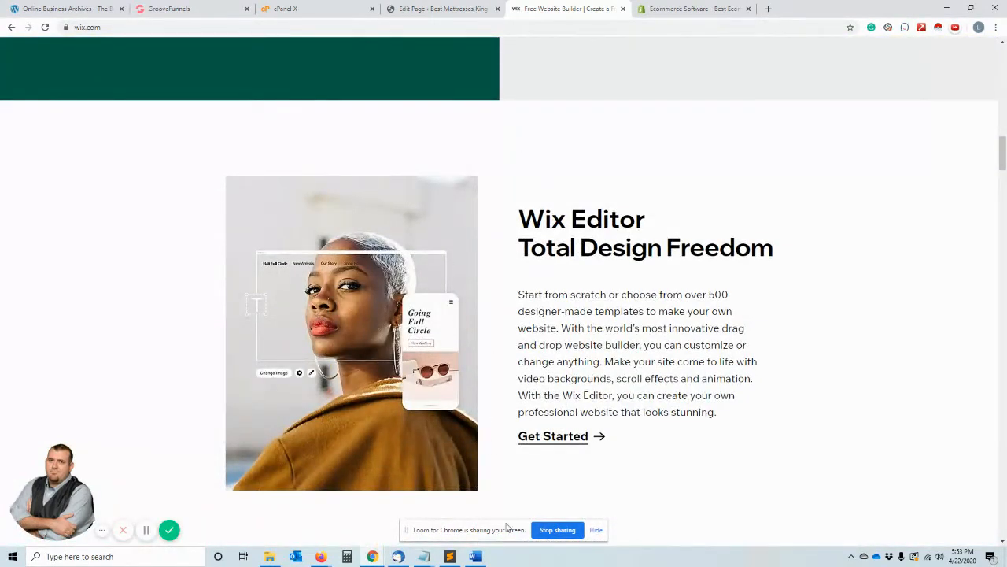
# - Switch to the Shopify website and look through its homepage sections on starting, selling and marketing a business
pyautogui.click(683, 9)
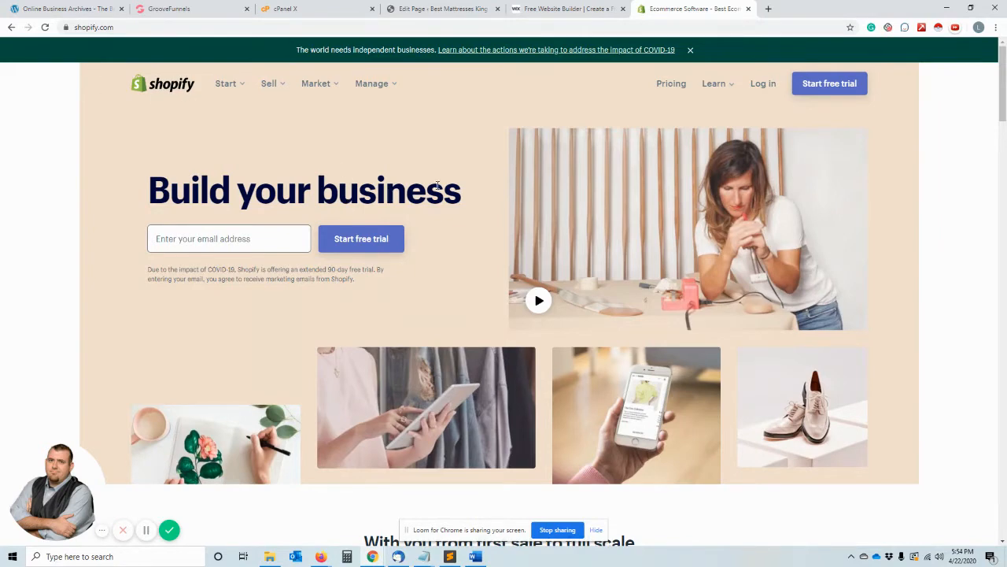
pyautogui.scroll(-7, 507, 399)
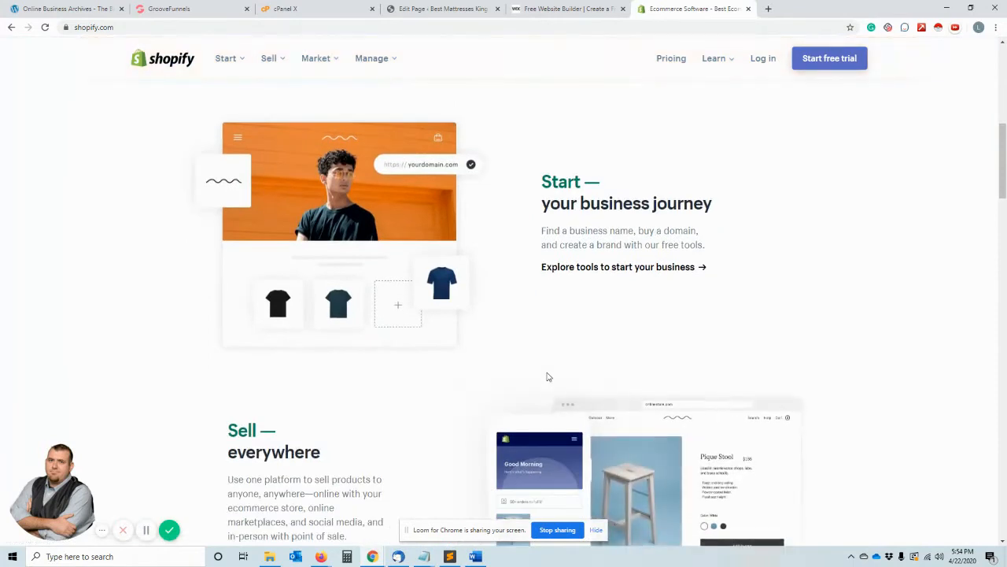
pyautogui.scroll(-2, 548, 377)
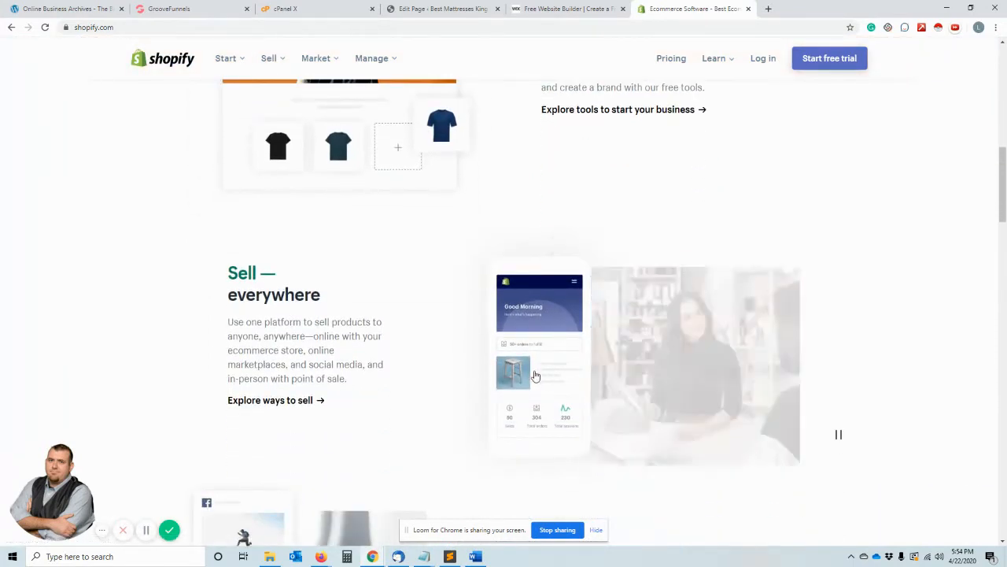
pyautogui.scroll(-3, 933, 308)
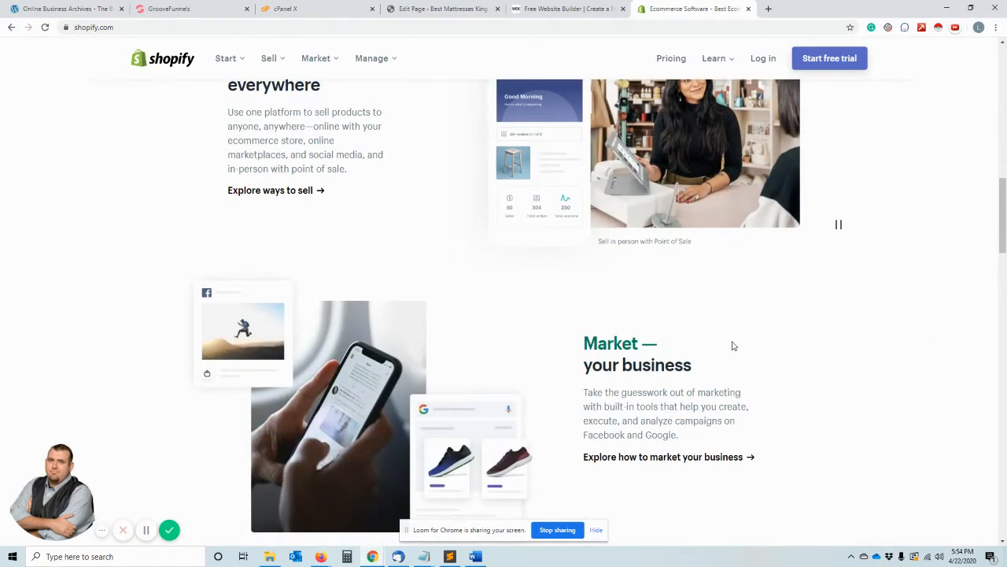
pyautogui.scroll(-5, 731, 344)
pyautogui.scroll(1, 733, 387)
pyautogui.scroll(15, 733, 387)
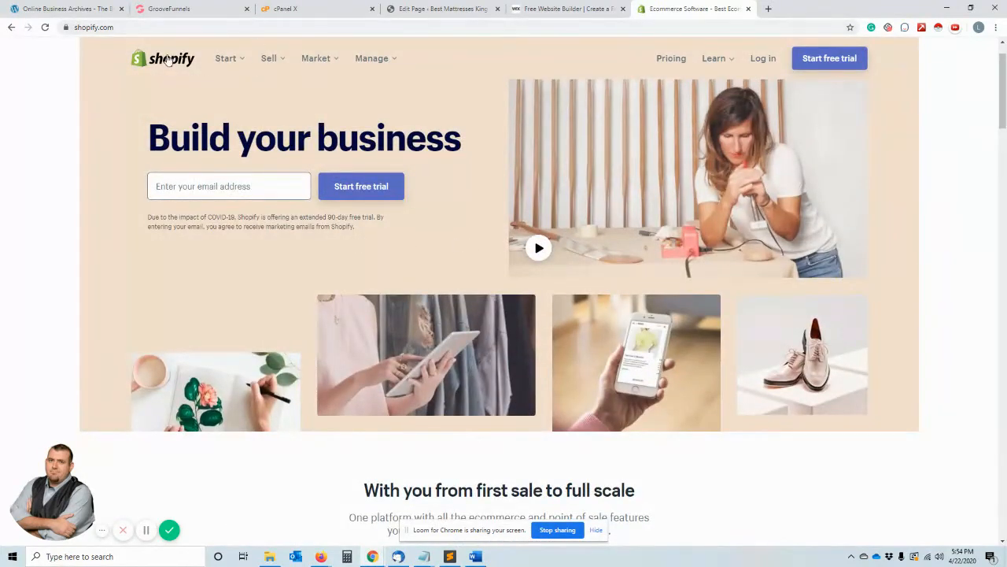
# - Revisit the GrooveFunnels, Wix and WordPress page editor tabs, ending on the GrooveFunnels My Sites page
pyautogui.click(169, 9)
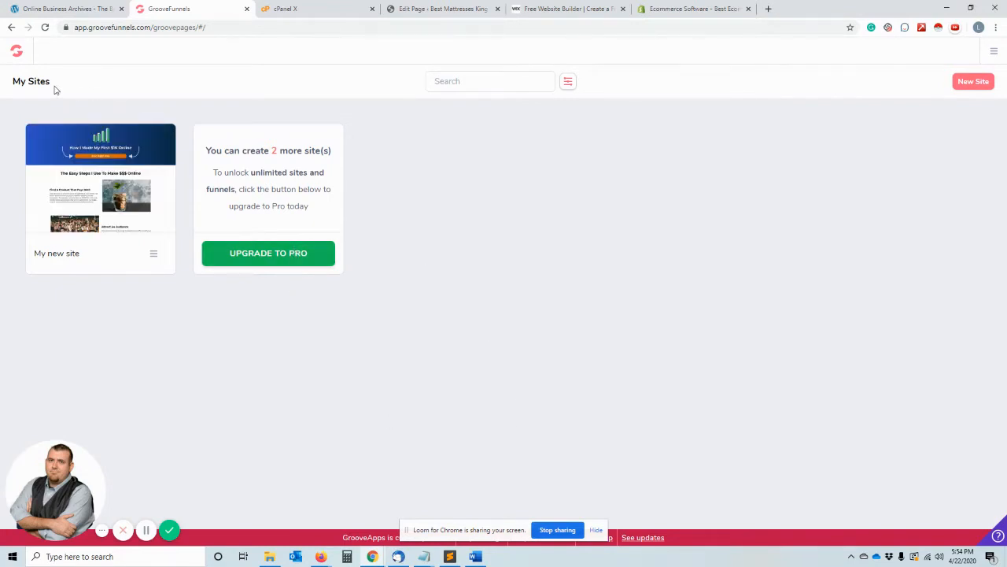
pyautogui.click(567, 9)
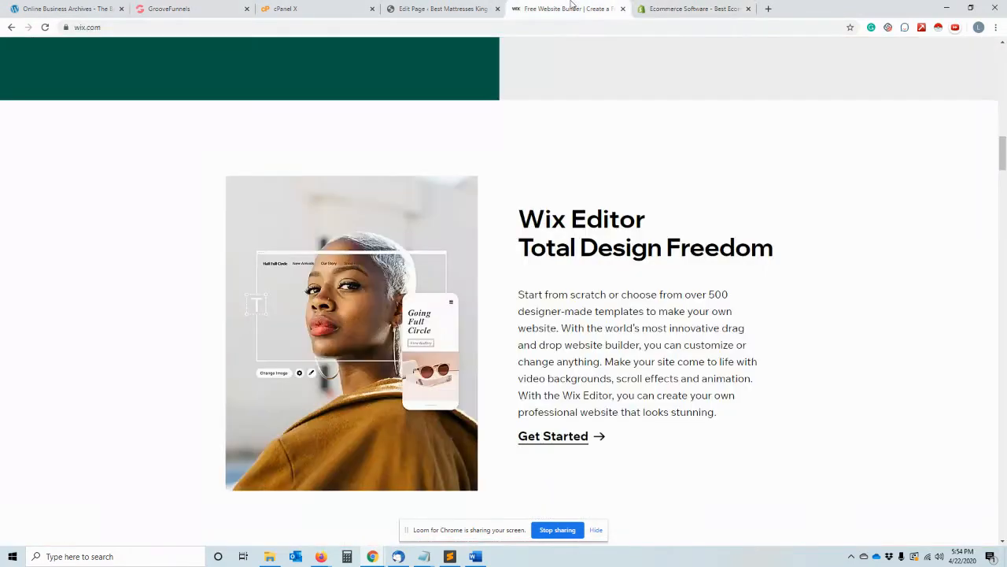
pyautogui.click(429, 8)
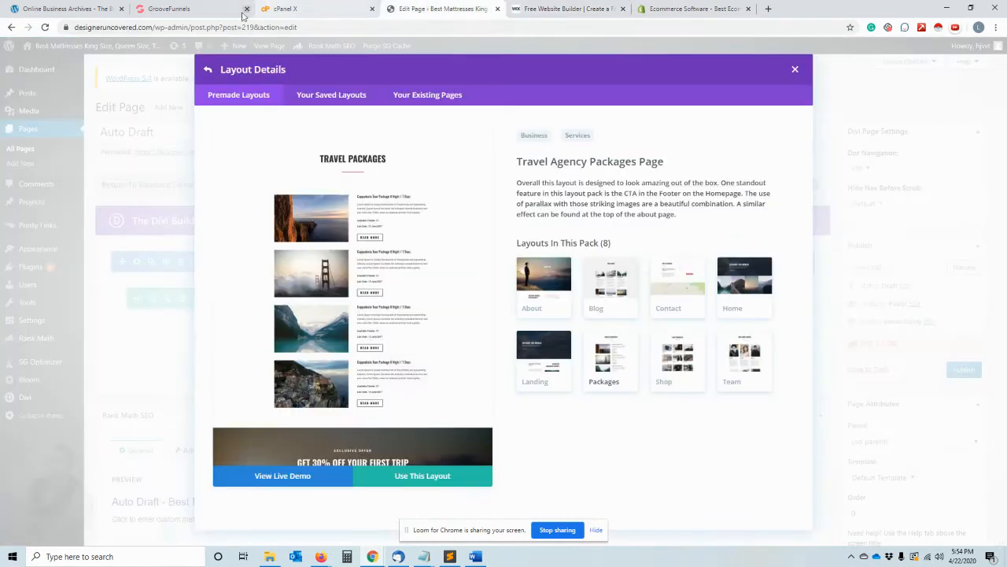
pyautogui.click(150, 8)
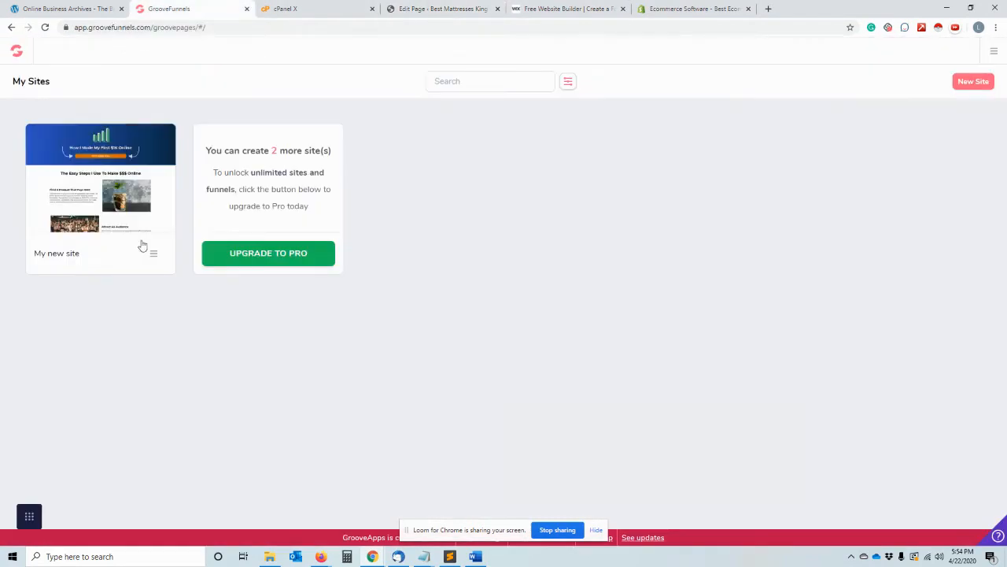
# - Duplicate the GrooveFunnels My Sites page and open the editor for "My new site" from the original page
pyautogui.moveTo(163, 209)
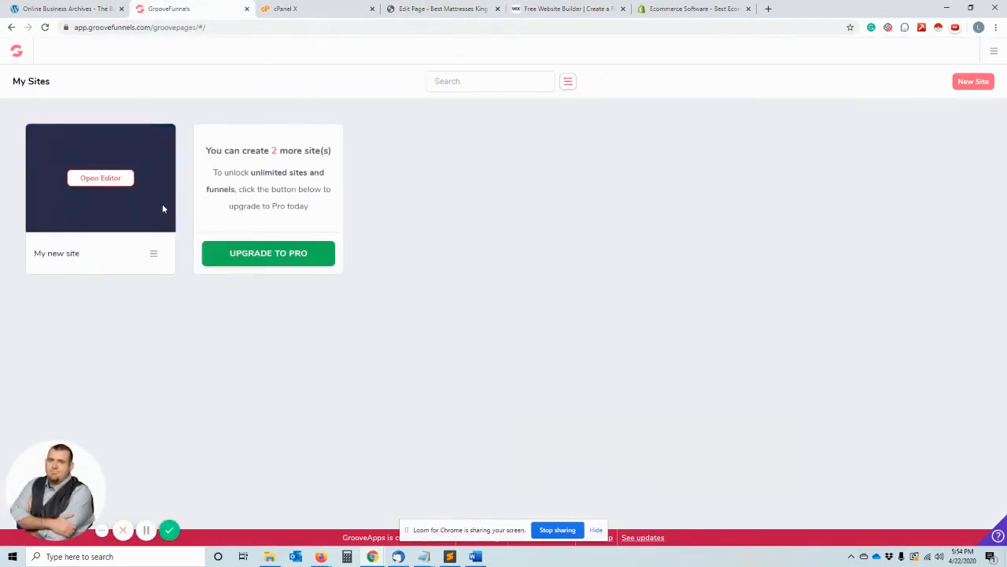
pyautogui.rightClick(53, 253)
pyautogui.rightClick(57, 196)
pyautogui.rightClick(78, 178)
pyautogui.click(62, 183)
pyautogui.rightClick(162, 6)
pyautogui.click(189, 40)
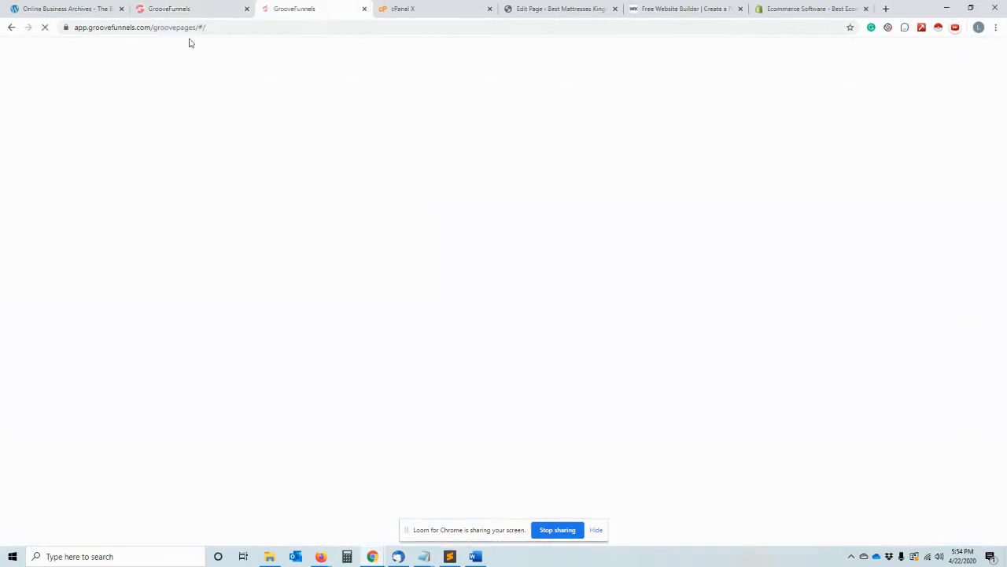
pyautogui.click(189, 7)
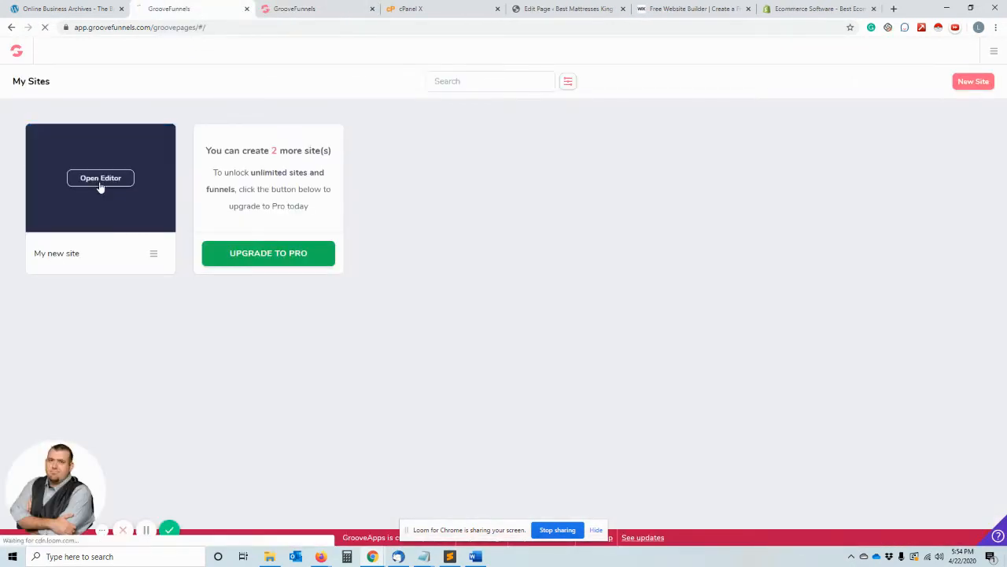
# - Start a new site on the duplicated GrooveFunnels page and browse the available templates
pyautogui.click(277, 14)
pyautogui.click(974, 81)
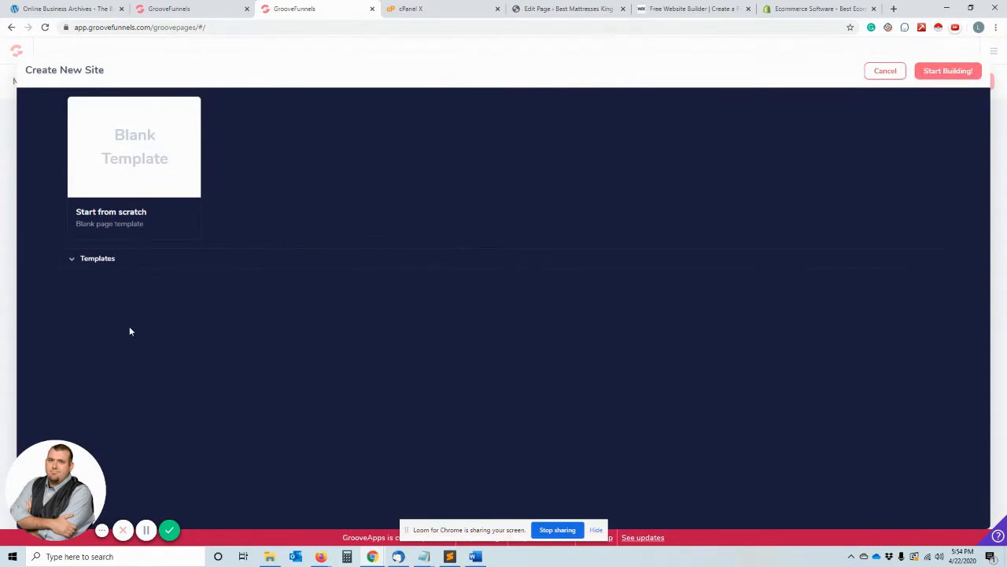
pyautogui.click(89, 257)
pyautogui.scroll(-1, 199, 270)
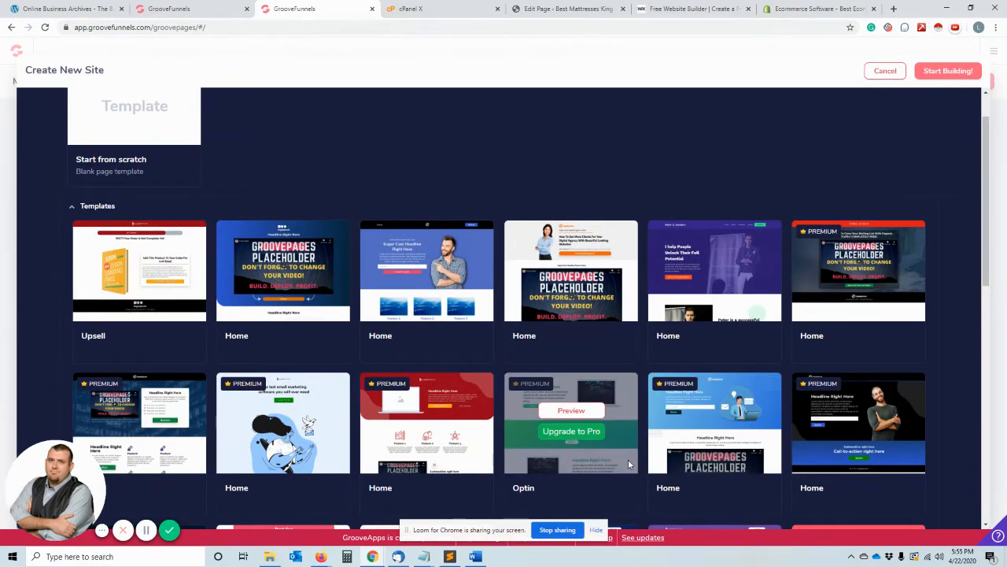
pyautogui.scroll(-4, 606, 375)
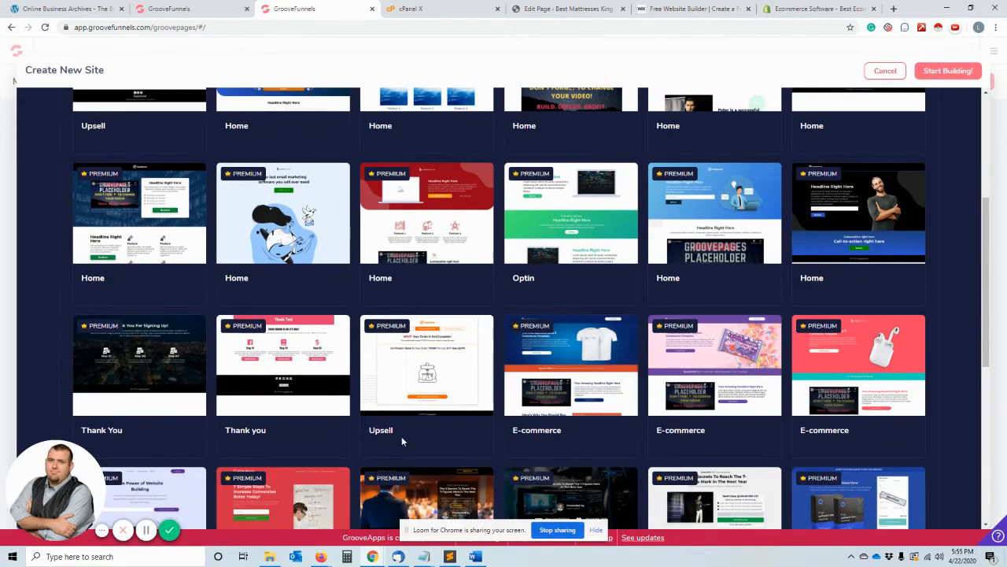
pyautogui.scroll(-7, 400, 435)
pyautogui.scroll(9, 400, 435)
pyautogui.scroll(2, 387, 417)
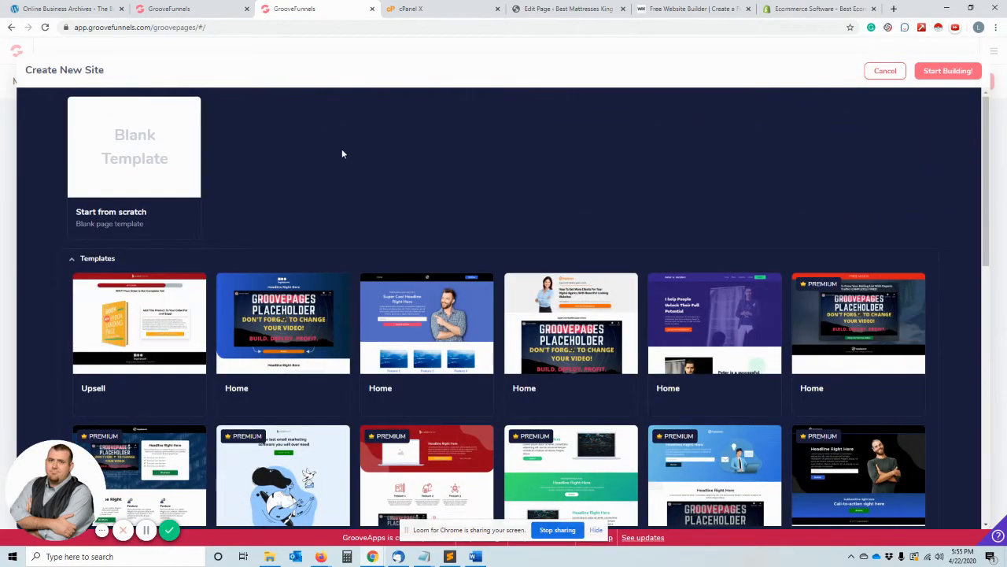
# - Preview the blue Home template headed "Super Cool Headline Right Here" and look through its sections
pyautogui.moveTo(449, 370)
pyautogui.click(432, 312)
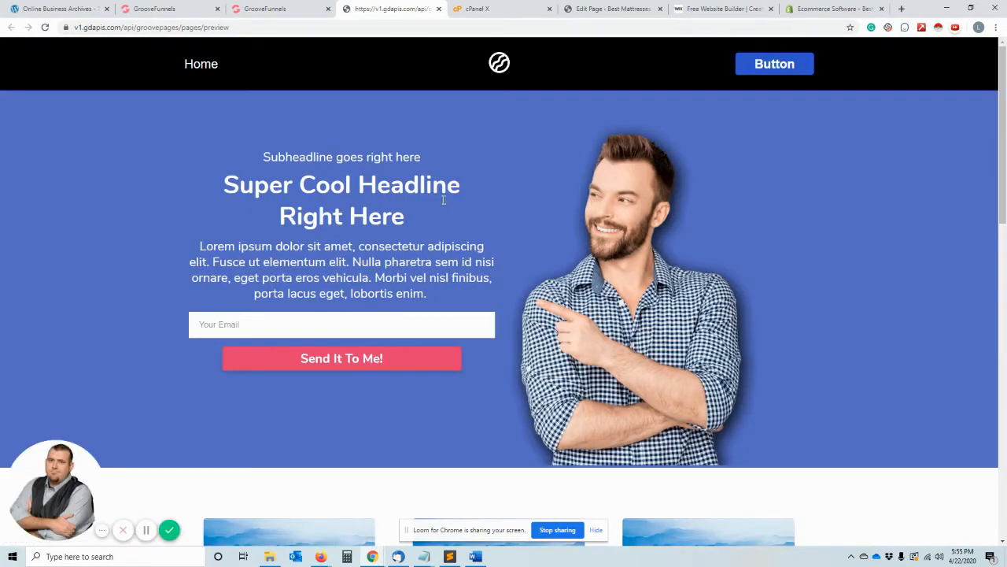
pyautogui.scroll(-6, 402, 226)
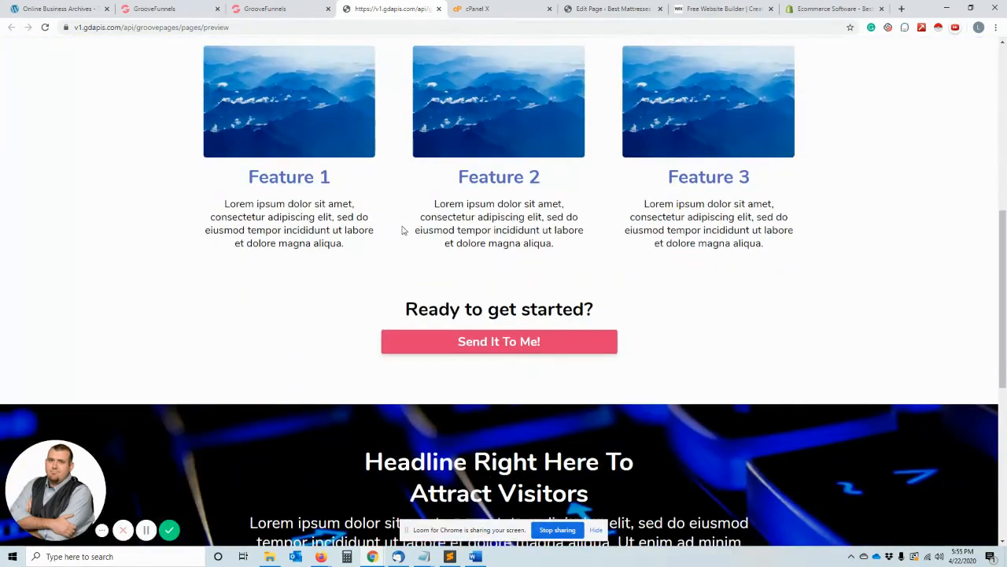
pyautogui.scroll(-5, 402, 229)
pyautogui.scroll(11, 402, 226)
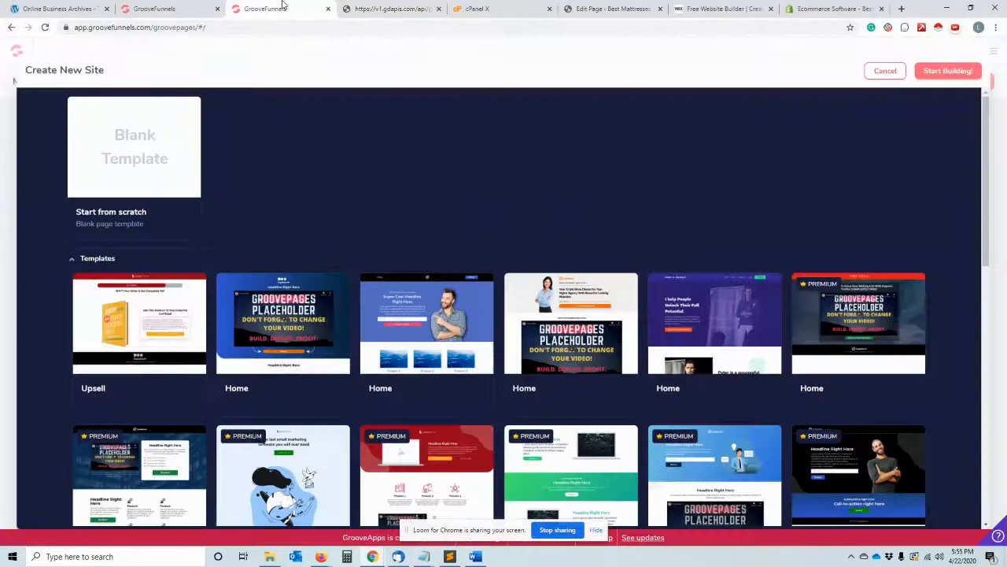
# - Preview the Home template headed "How To Get More Clients For Your Digital Agency With Beautiful Looking Websites"
pyautogui.click(275, 9)
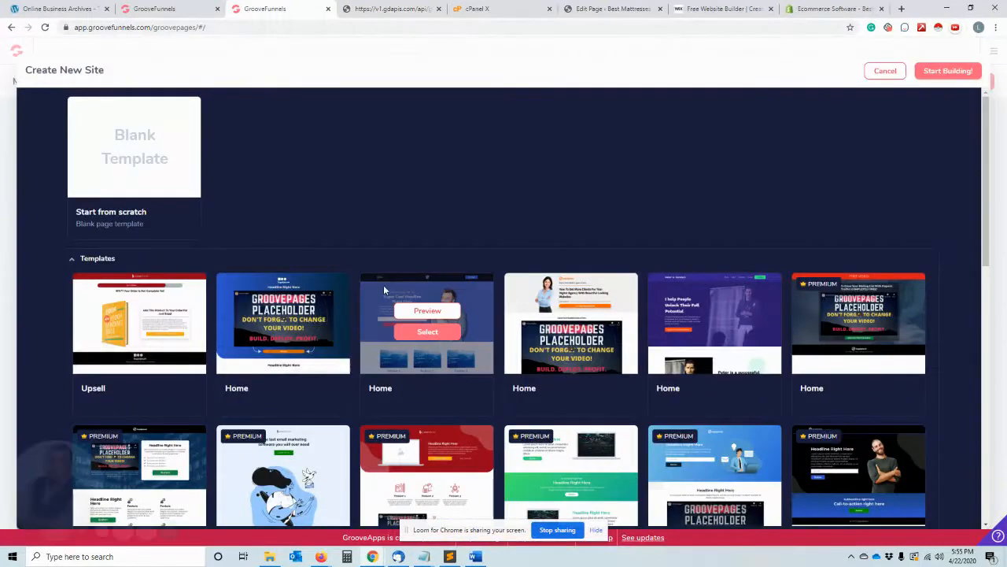
pyautogui.click(555, 315)
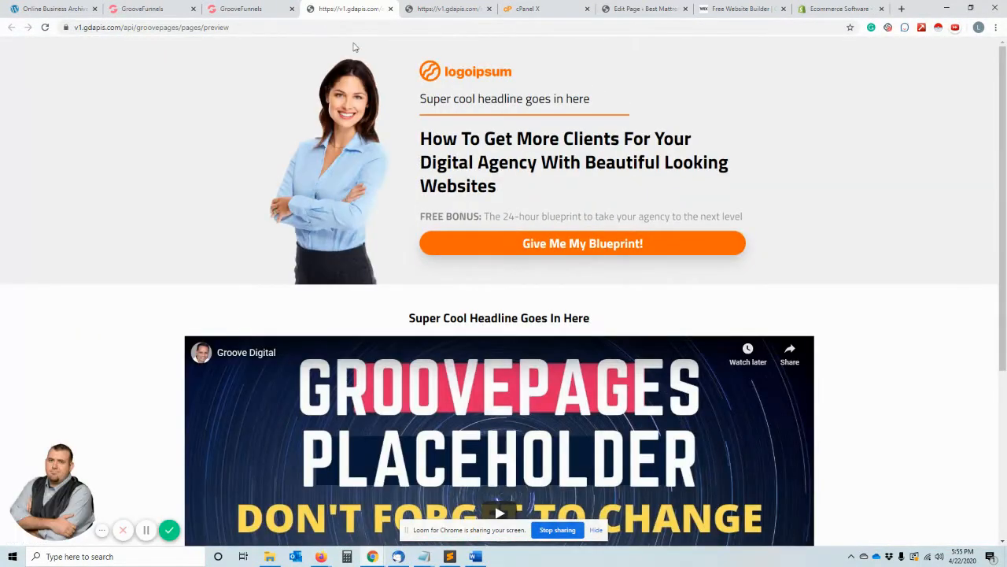
pyautogui.scroll(-5, 569, 259)
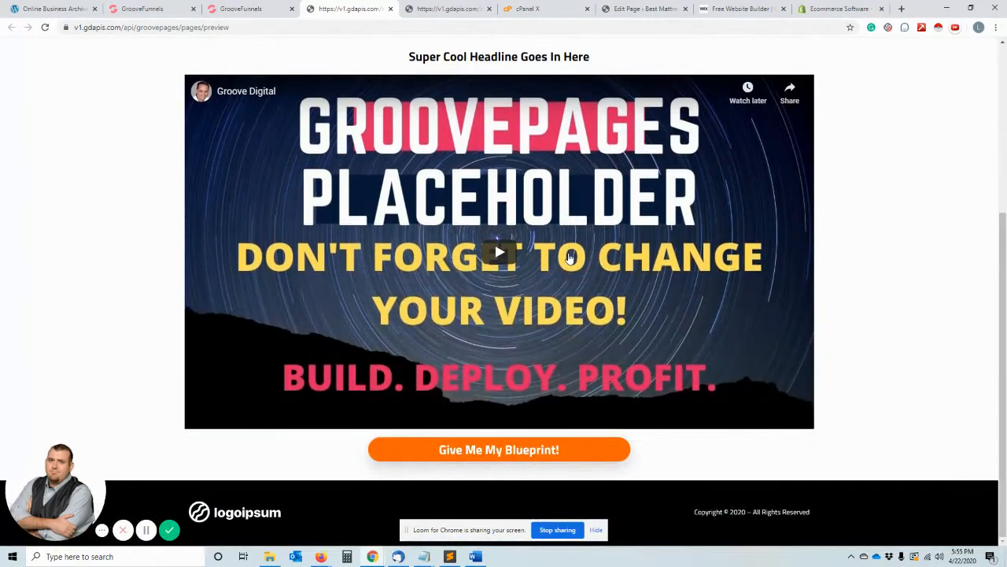
pyautogui.scroll(5, 570, 258)
# - Create a site from the blue "Super Cool Headline Right Here" Home template and open it in the editor
pyautogui.click(268, 7)
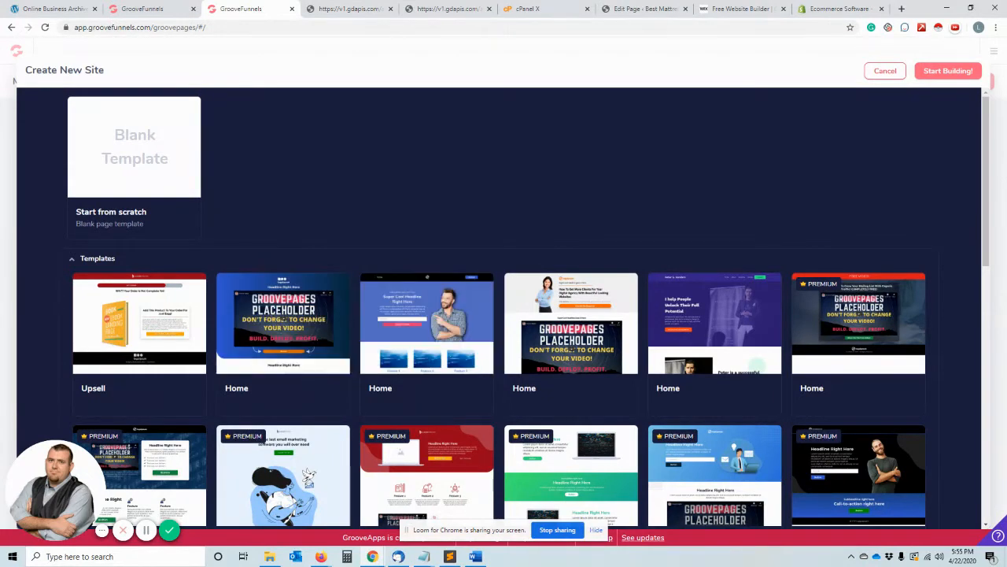
pyautogui.click(287, 330)
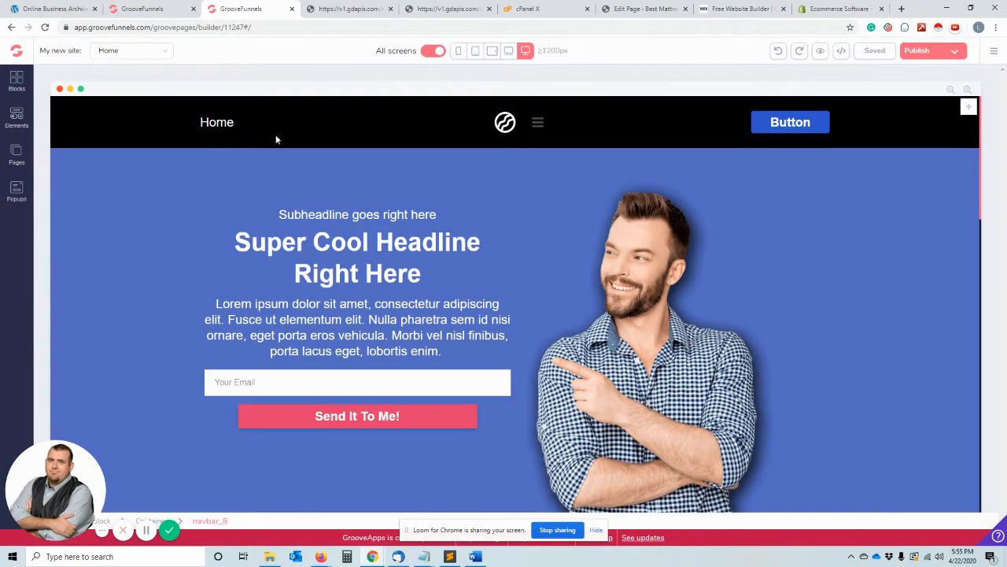
# - Add a new page to the site from the blue "Super Cool Headline Right Here" Home template
pyautogui.click(205, 126)
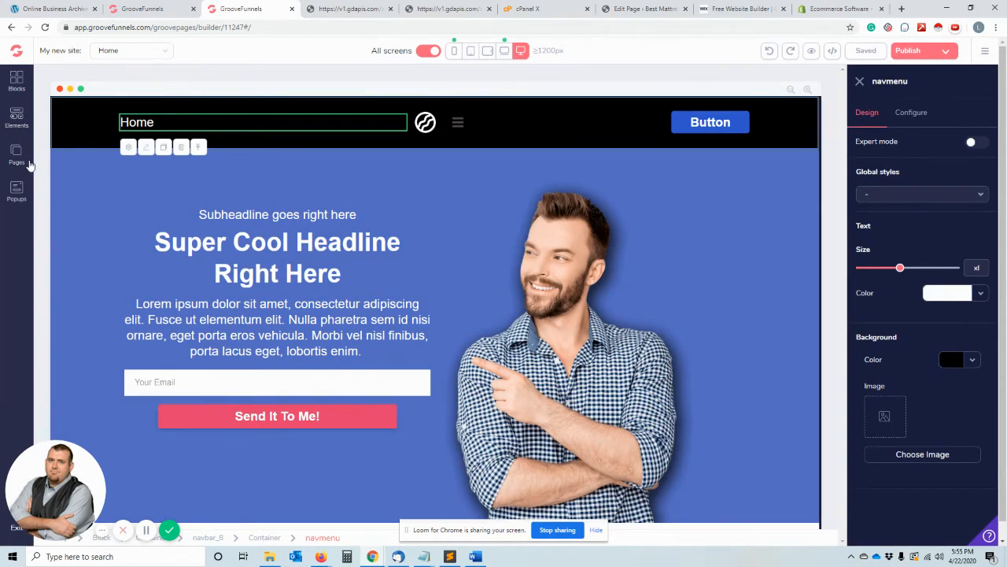
pyautogui.click(16, 155)
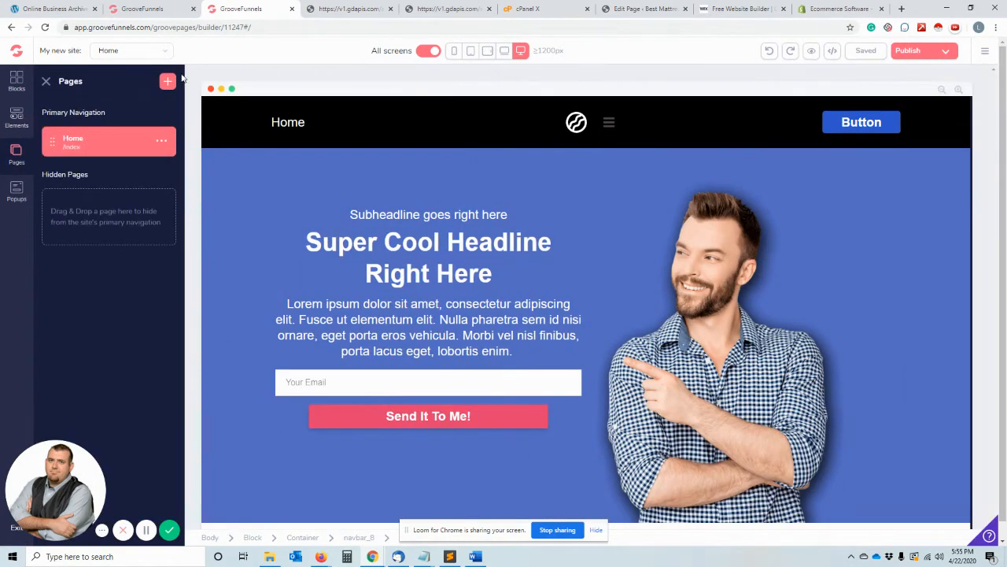
pyautogui.click(167, 81)
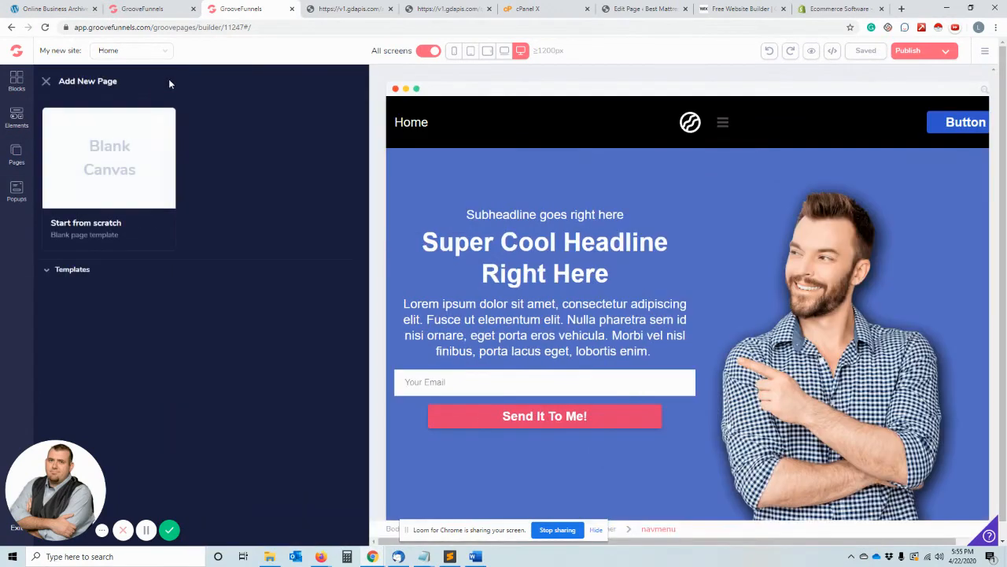
pyautogui.click(87, 271)
pyautogui.scroll(-2, 142, 317)
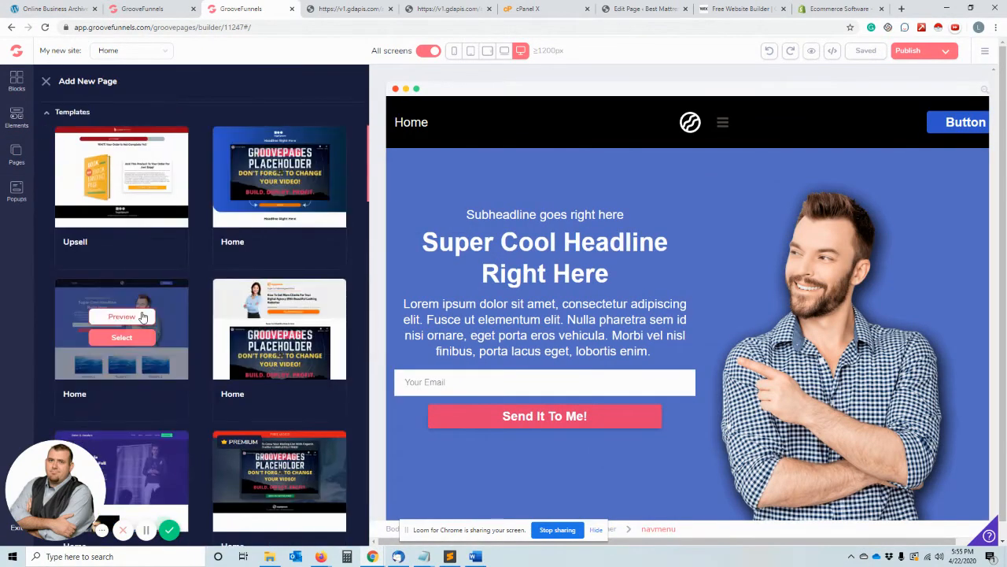
pyautogui.click(125, 337)
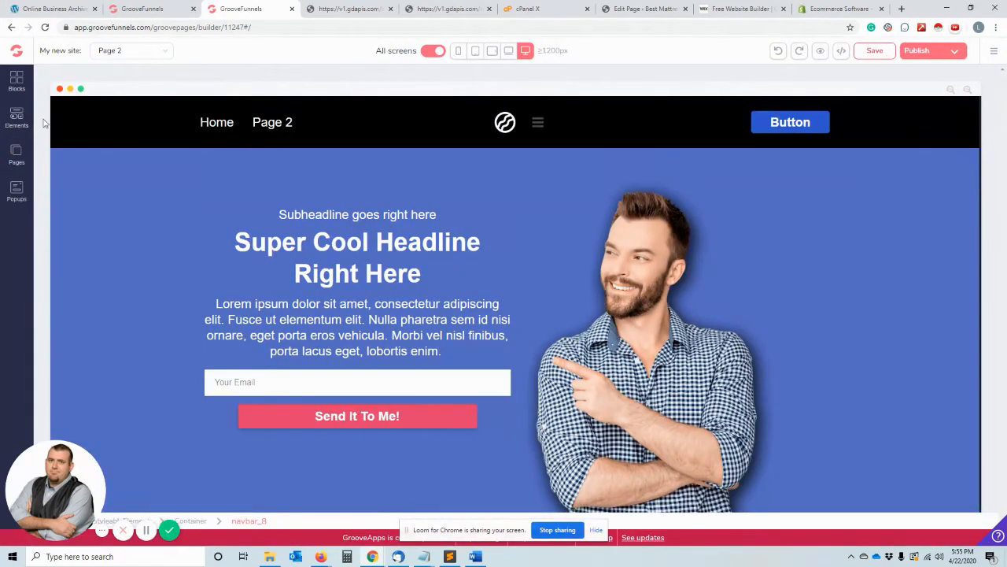
# - Set both the page name and the page URL of Page 2 to "Blog" and apply the page settings
pyautogui.click(16, 151)
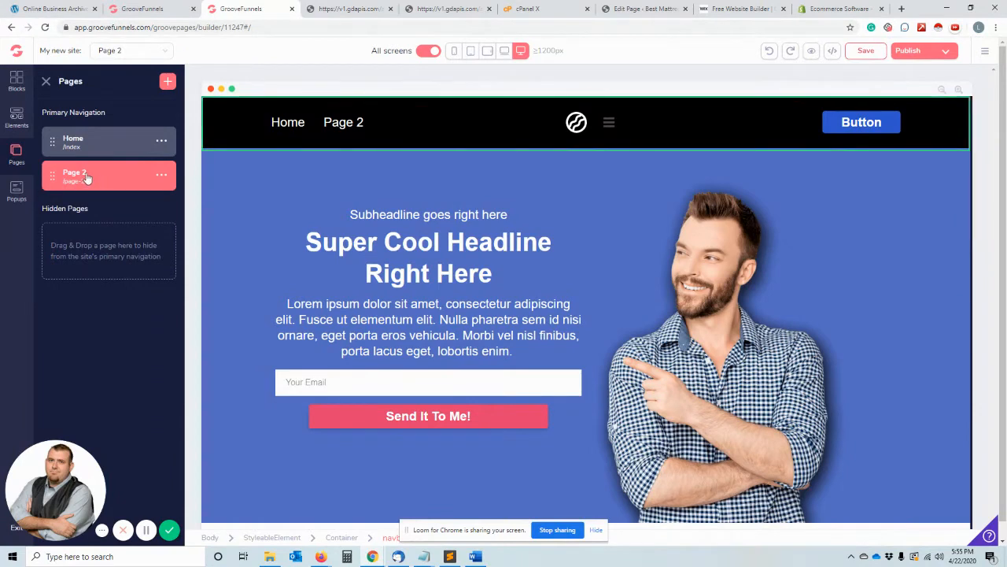
pyautogui.click(162, 175)
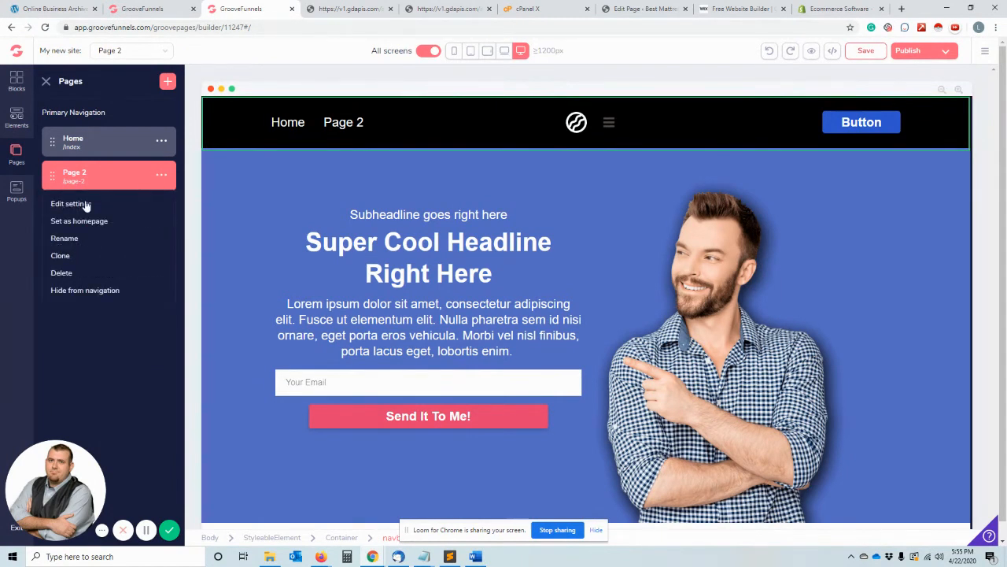
pyautogui.click(85, 203)
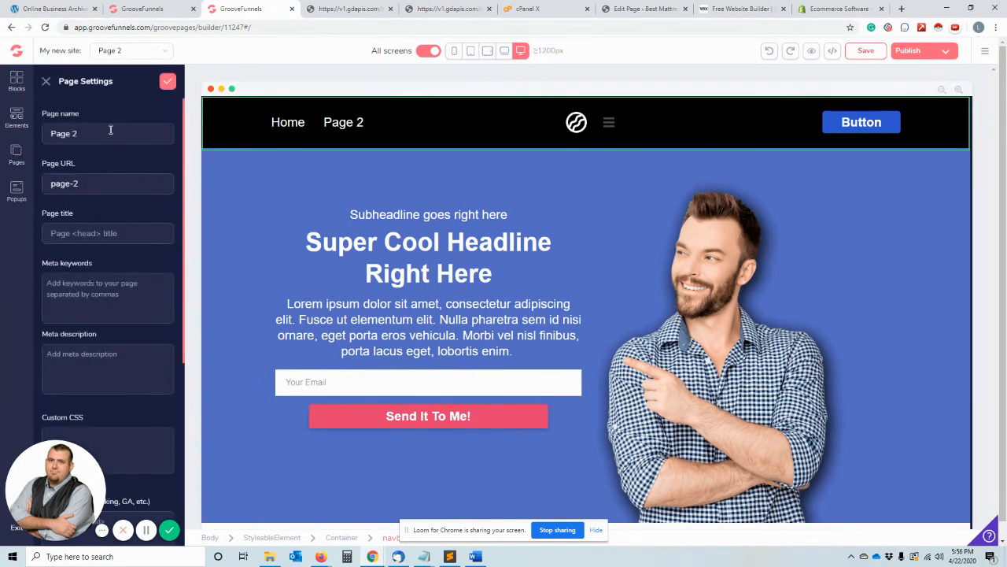
pyautogui.tripleClick(110, 130)
pyautogui.moveTo(134, 184); pyautogui.dragTo(28, 185)
pyautogui.write('Blo')
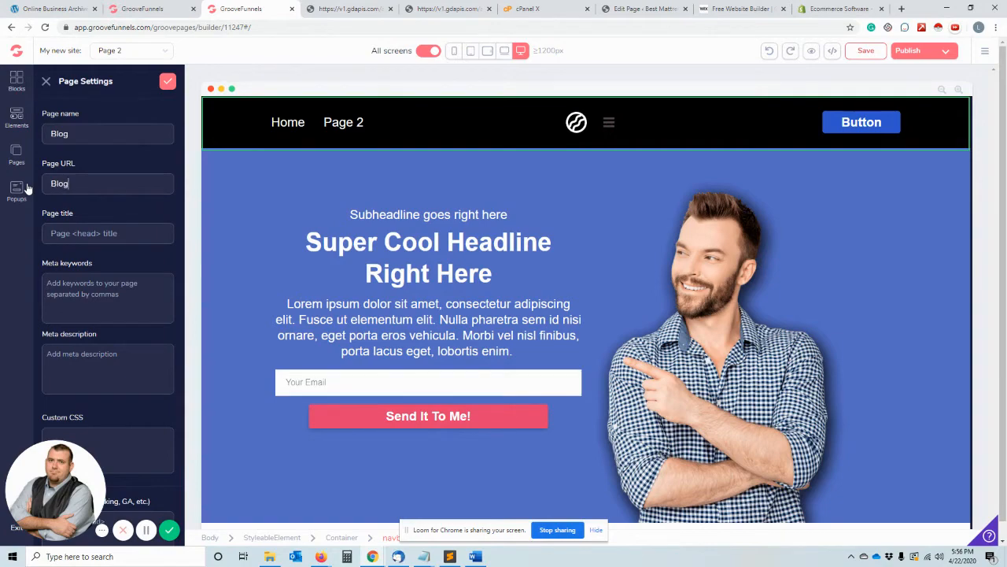
pyautogui.write('g')
pyautogui.click(168, 81)
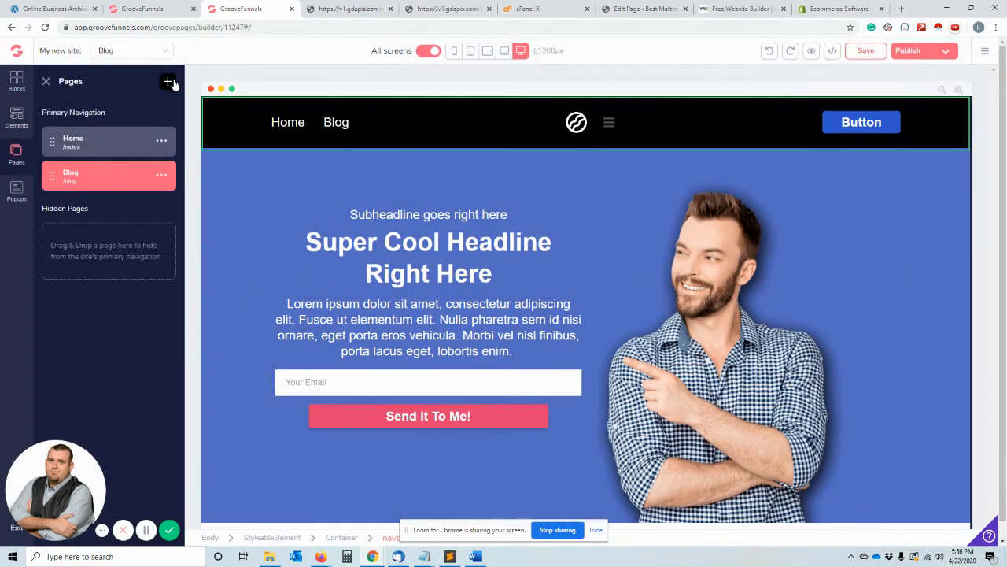
# - Add another page to the site from the Upsell template
pyautogui.click(168, 82)
pyautogui.click(86, 270)
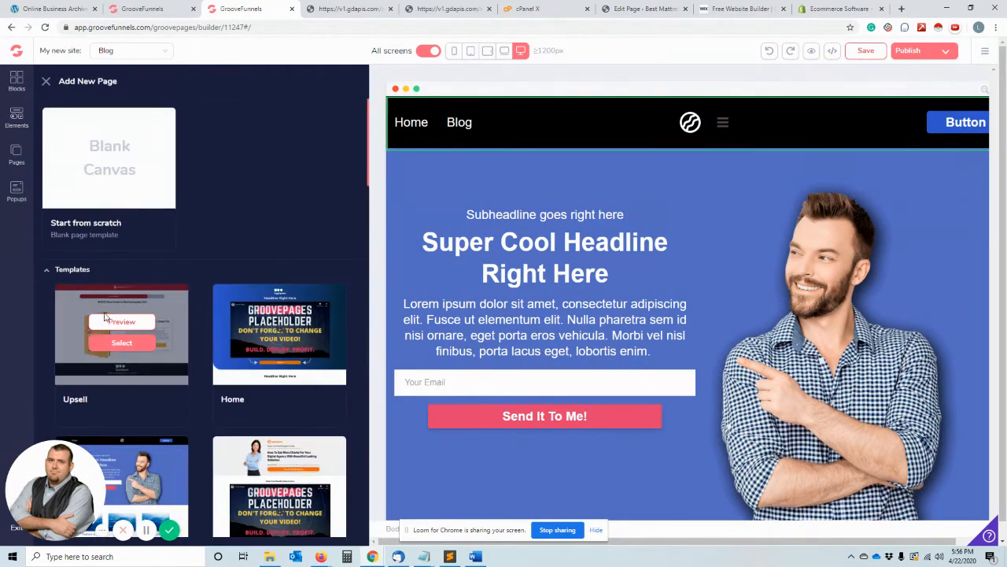
pyautogui.click(122, 342)
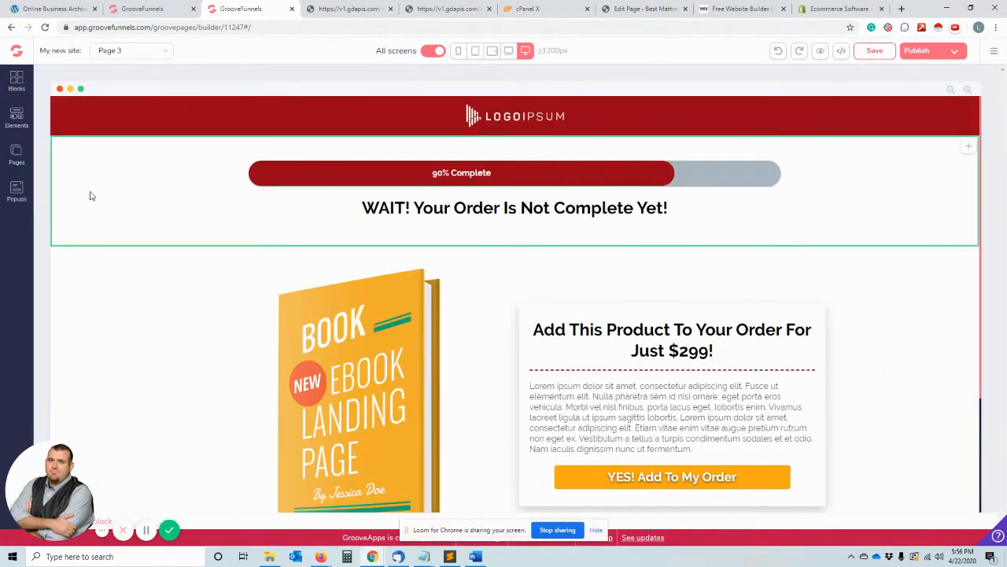
# - Set both the page name and the page URL of Page 3 to "Ebook" and apply the page settings
pyautogui.click(17, 155)
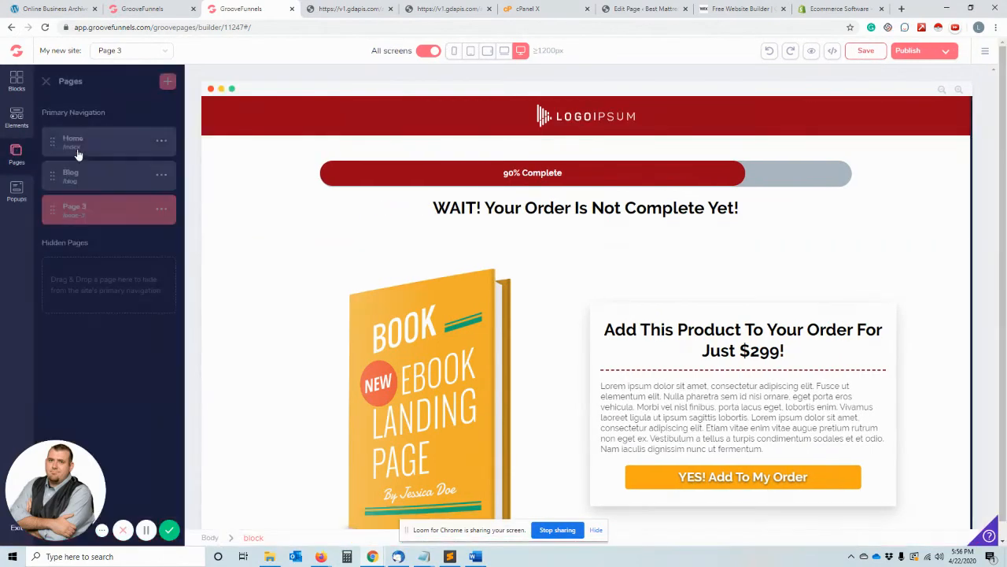
pyautogui.click(161, 209)
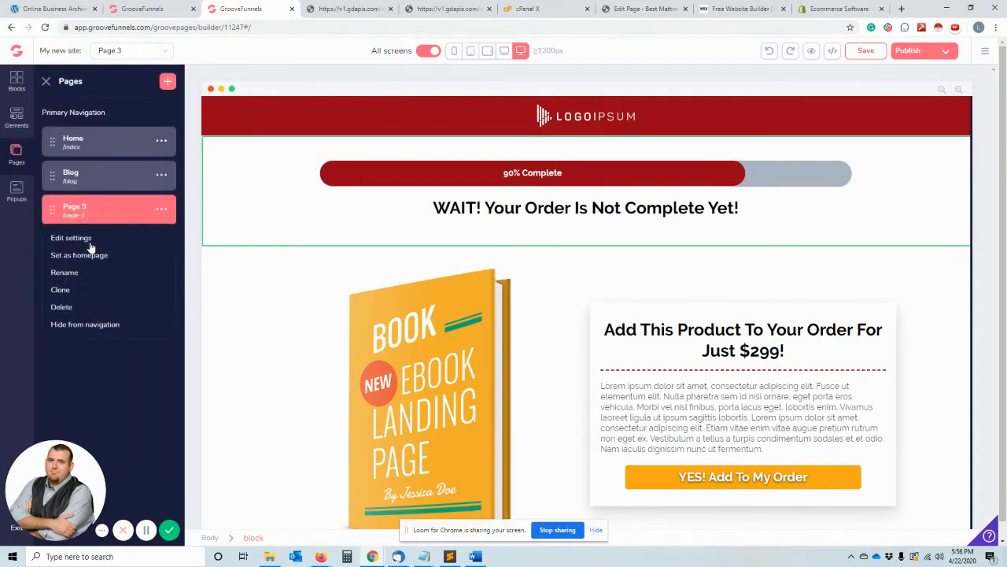
pyautogui.click(71, 238)
pyautogui.tripleClick(117, 135)
pyautogui.write('E')
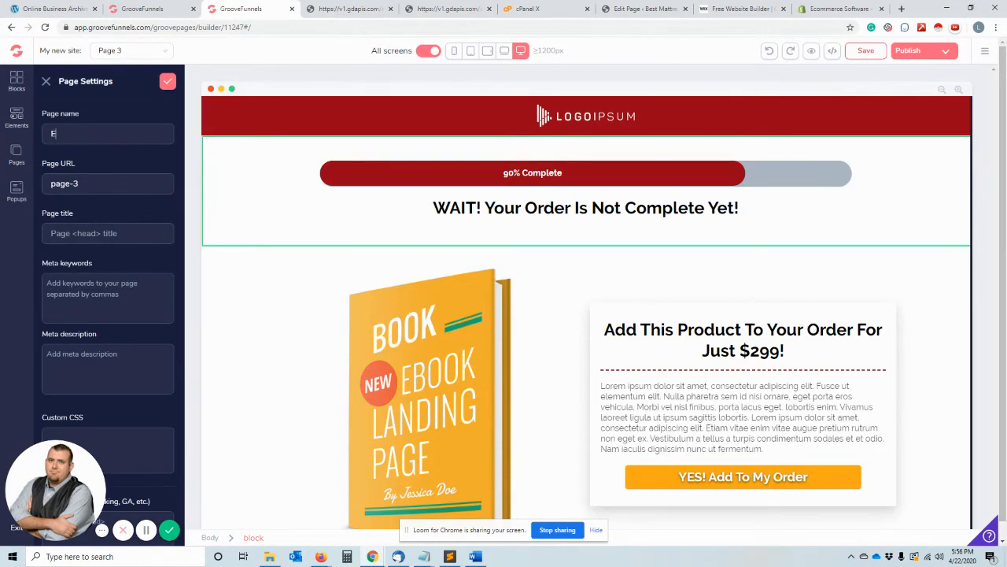
pyautogui.write('book')
pyautogui.press('Tab')
pyautogui.write('Ebook')
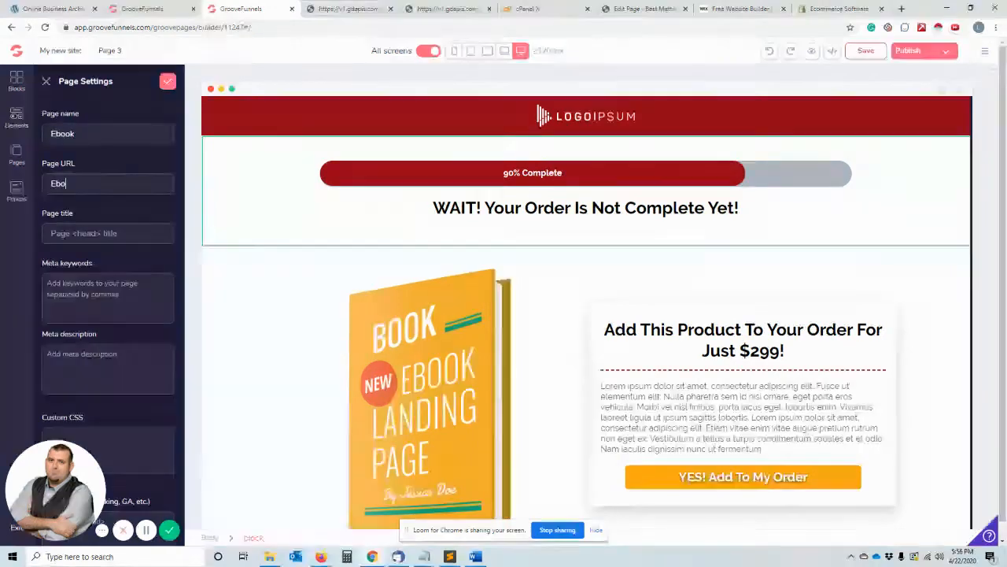
pyautogui.click(167, 82)
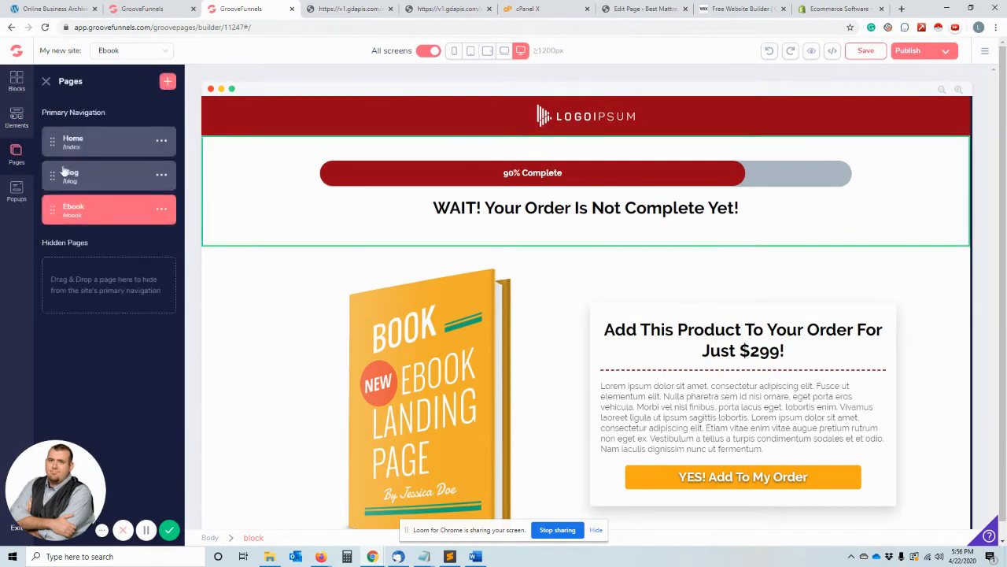
# - Review the Ebook page's settings for title, meta keywords, meta description, custom CSS, code includes and Open Graph, leaving them as they are
pyautogui.click(162, 209)
pyautogui.click(94, 238)
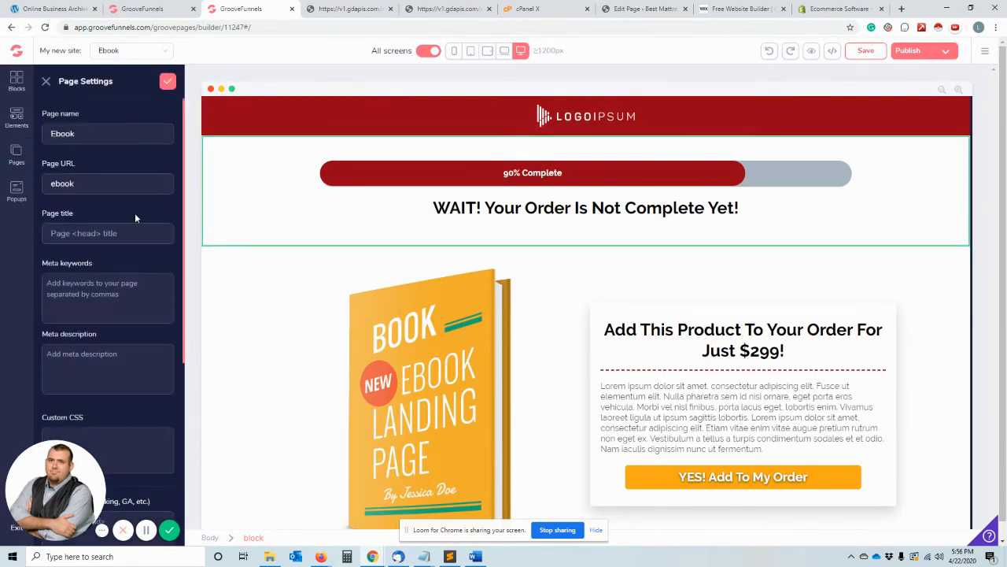
pyautogui.scroll(-2, 112, 240)
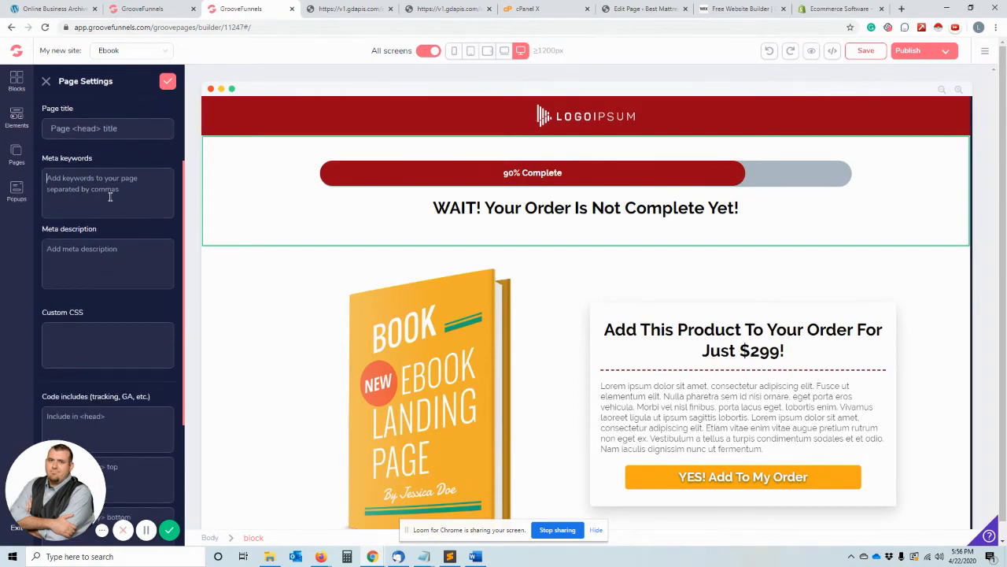
pyautogui.scroll(-3, 110, 197)
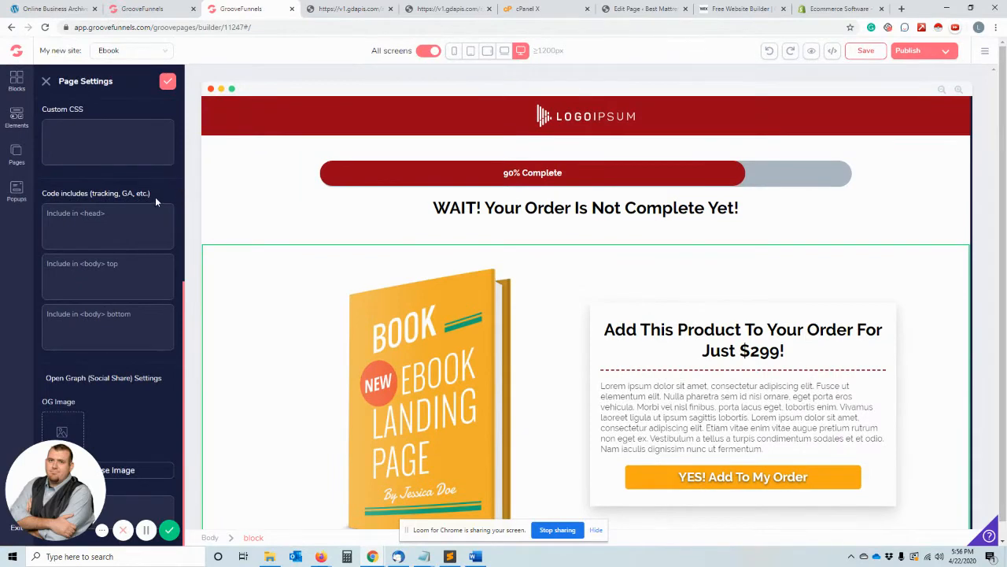
pyautogui.scroll(5, 131, 319)
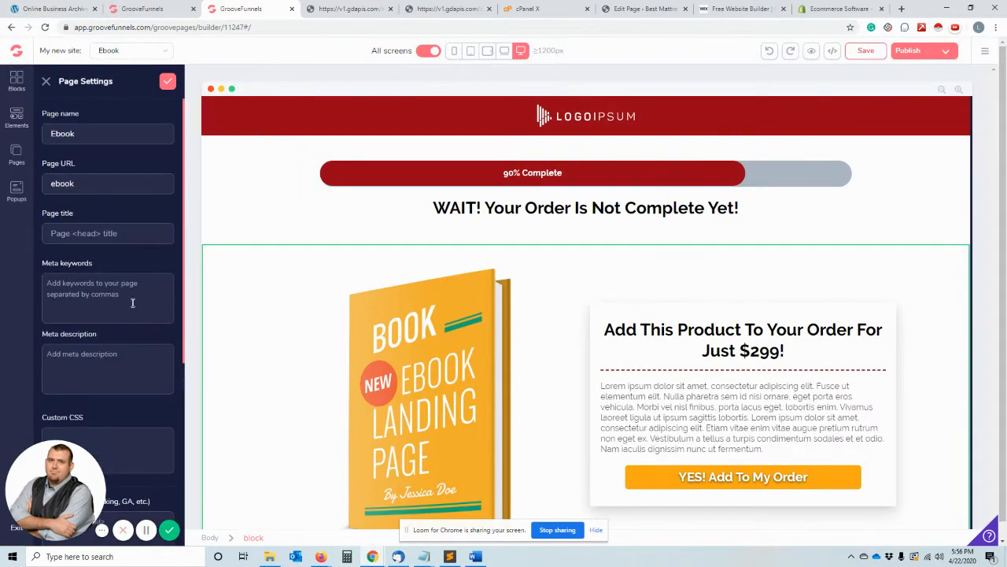
pyautogui.click(46, 81)
# - Open the Blog page and replace its main headline with "Super Cool First Website I have Made"
pyautogui.click(17, 154)
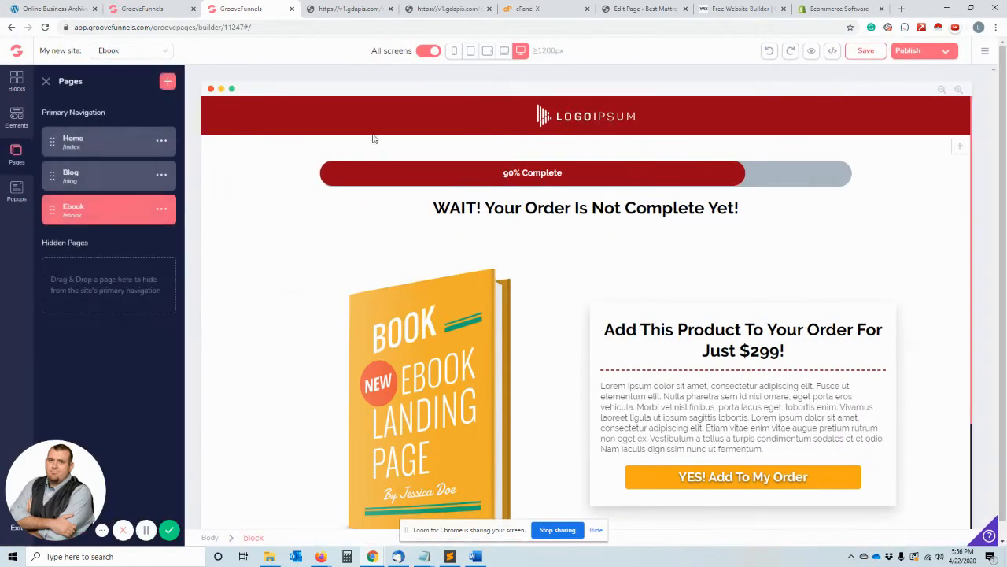
pyautogui.click(148, 182)
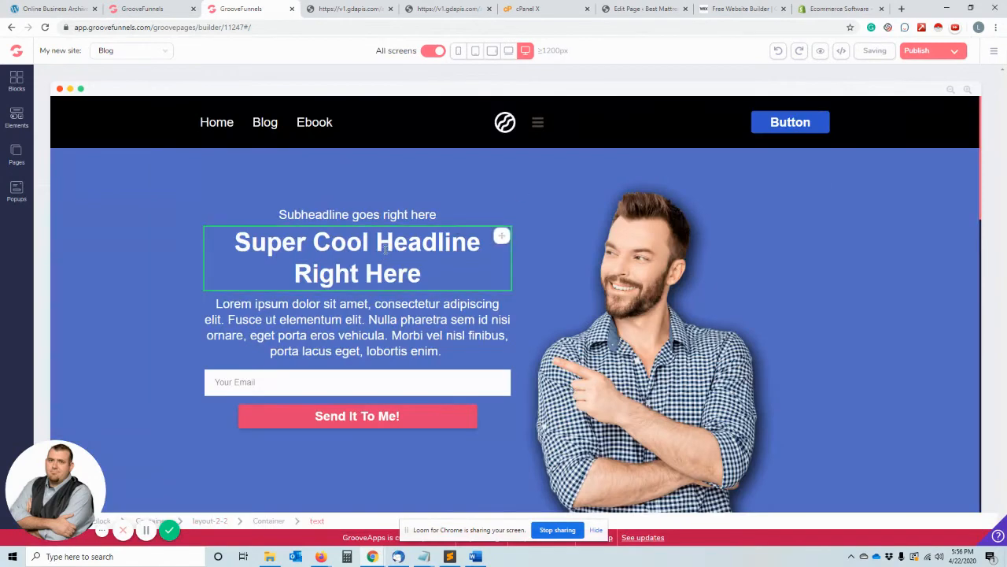
pyautogui.click(386, 249)
pyautogui.moveTo(366, 288); pyautogui.dragTo(130, 252)
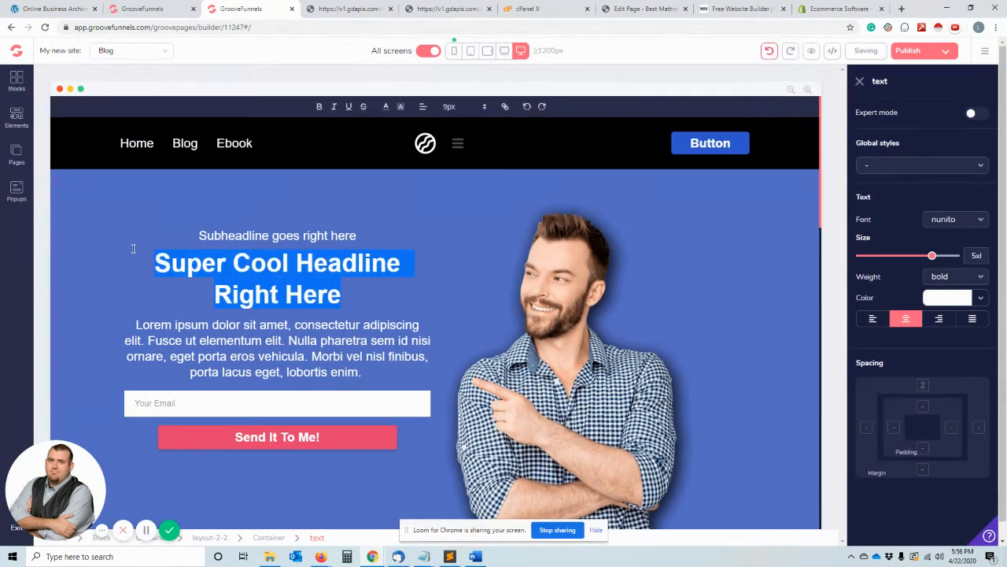
pyautogui.write('Super ')
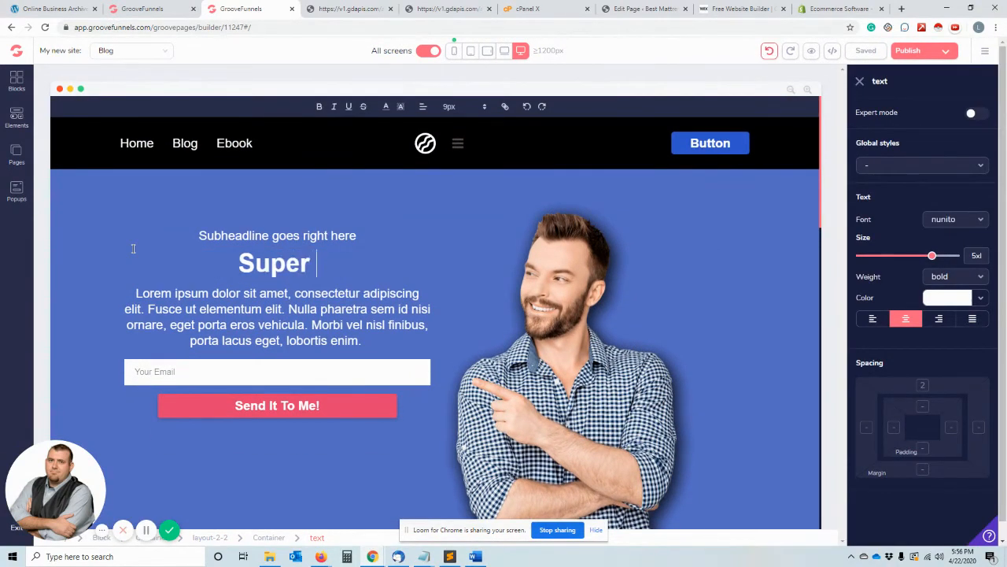
pyautogui.write('Cool First Websit')
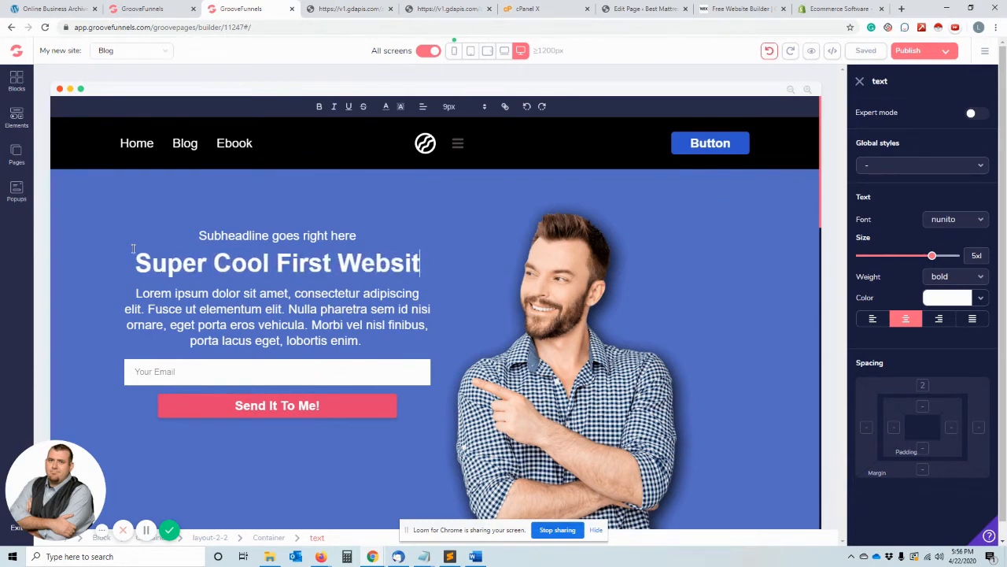
pyautogui.write('e I have Made')
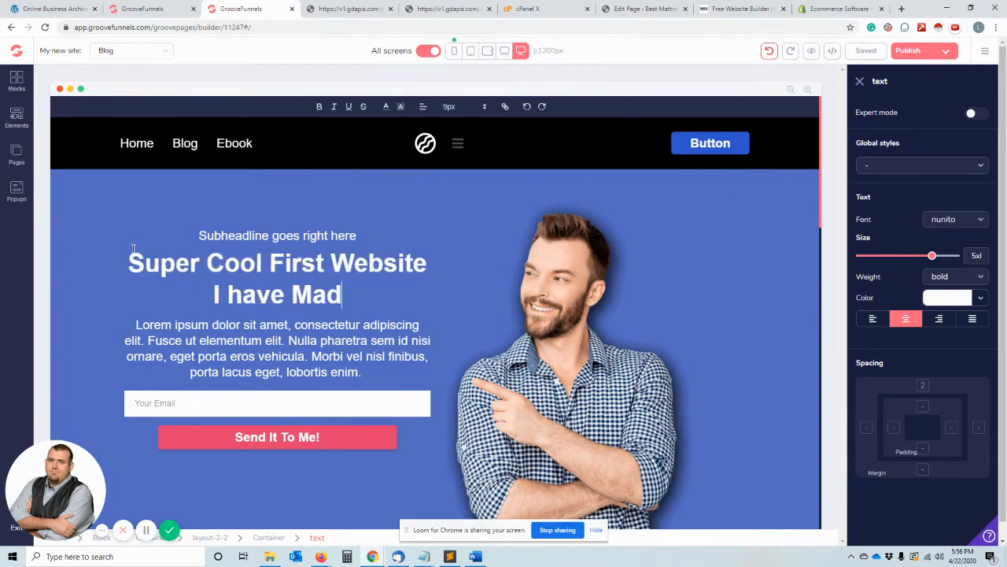
pyautogui.click(609, 280)
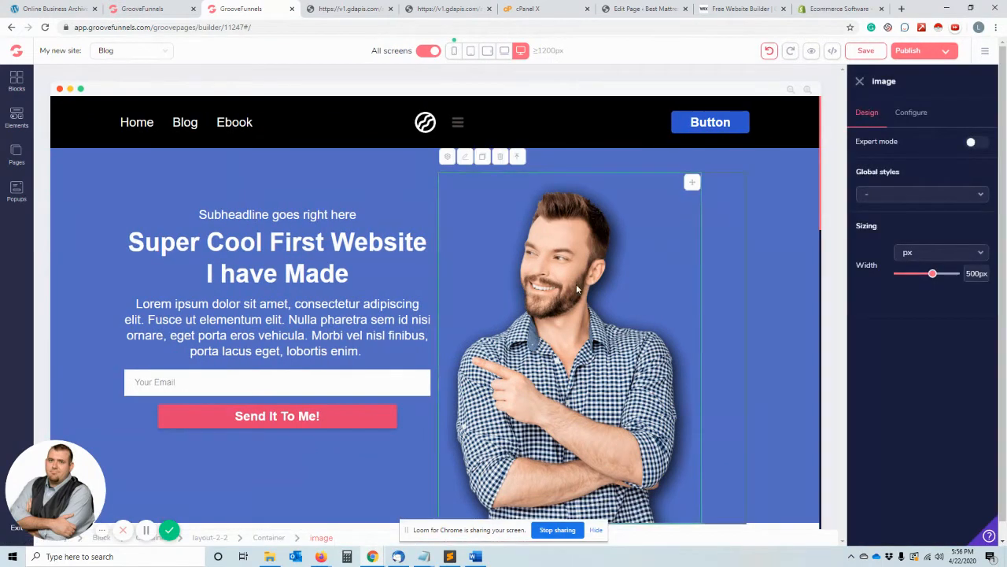
# - Open the image library for the Blog page's hero picture of the man in the checked shirt
pyautogui.click(576, 284)
pyautogui.click(576, 284)
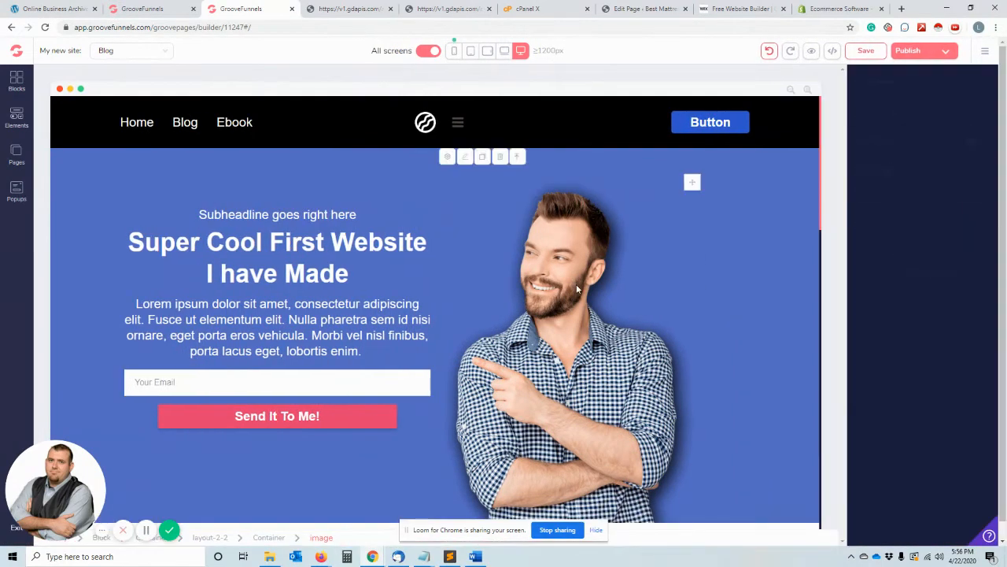
pyautogui.click(913, 114)
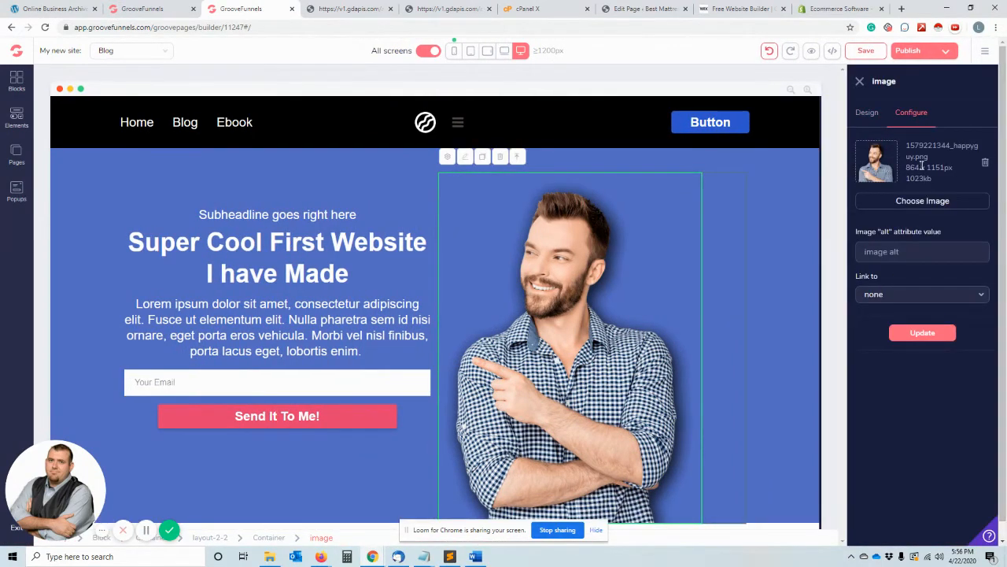
pyautogui.click(911, 206)
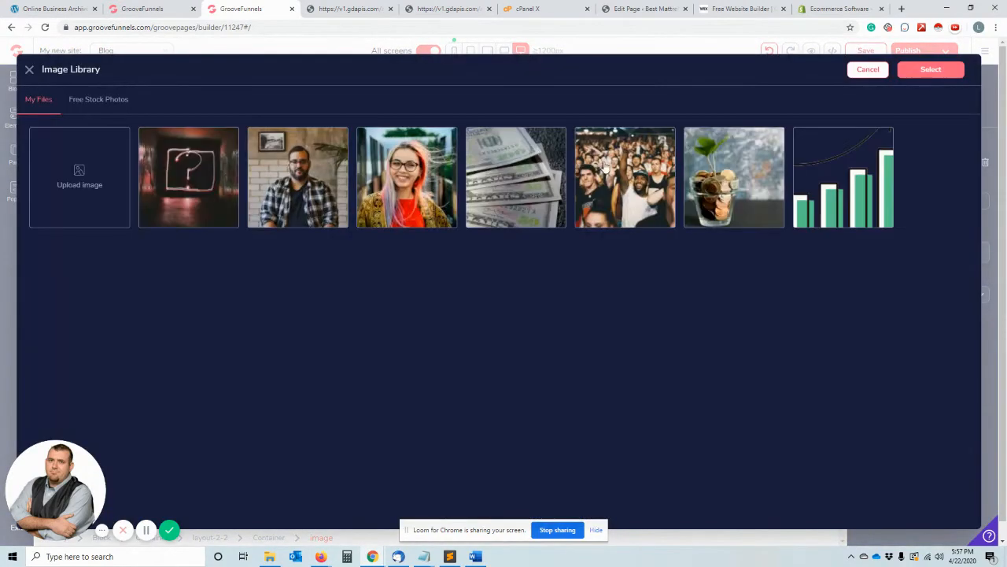
# - Search the free stock photos for "people" and choose the portrait of the man in the pink and blue striped shirt
pyautogui.click(98, 101)
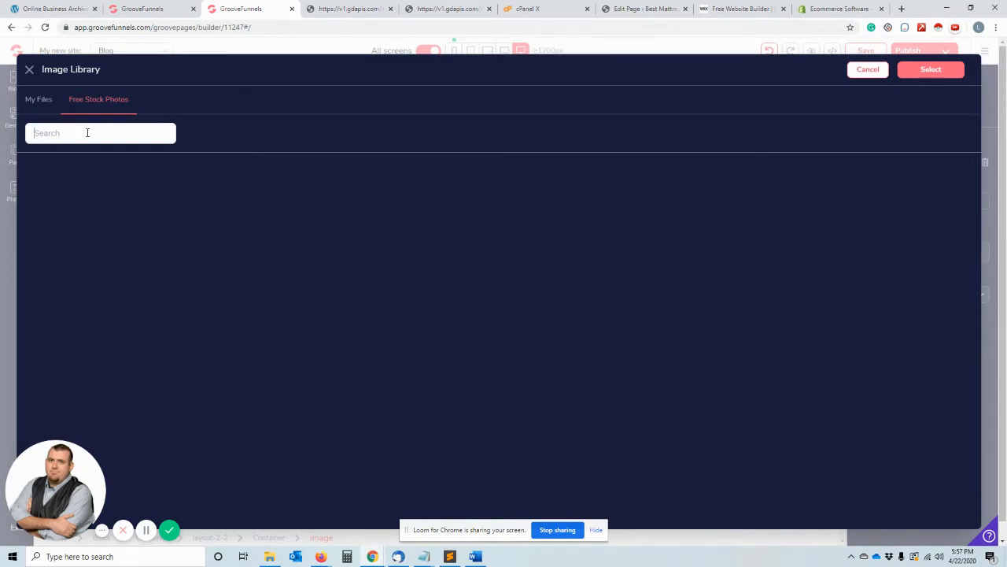
pyautogui.click(88, 133)
pyautogui.write('people')
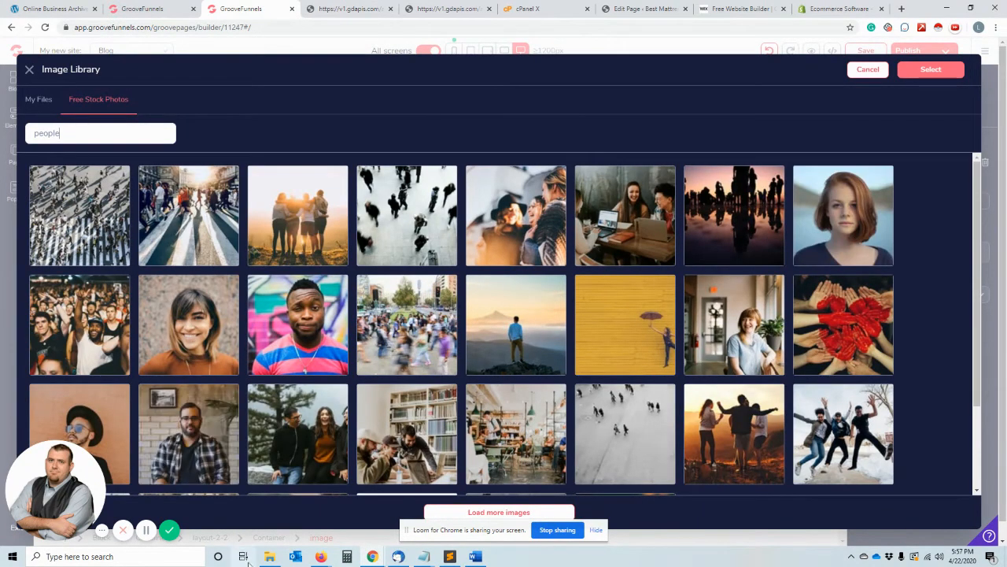
pyautogui.click(271, 311)
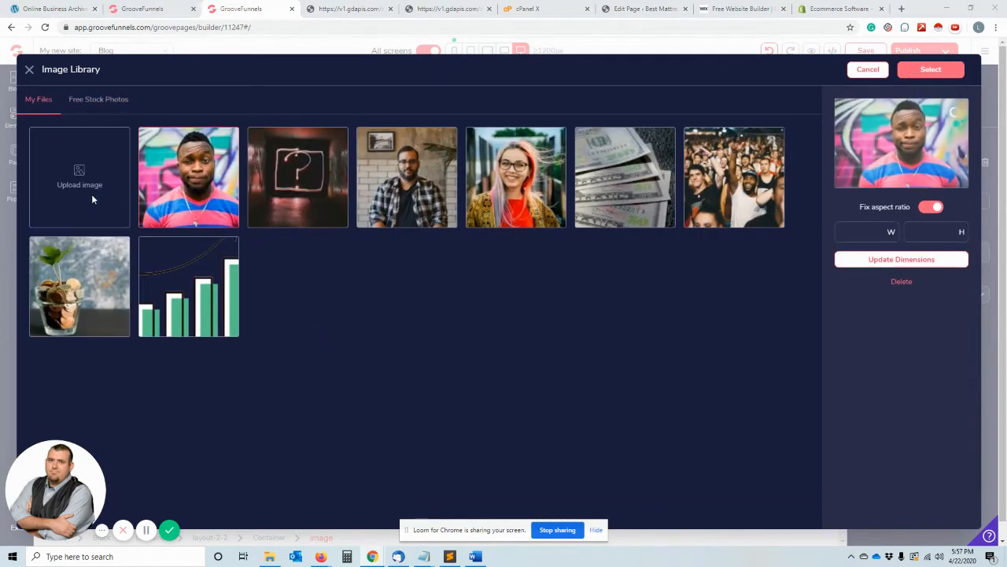
# - Select the portrait of the man in the striped shirt from the image files and apply it as the Blog page's hero image
pyautogui.click(91, 193)
pyautogui.click(314, 311)
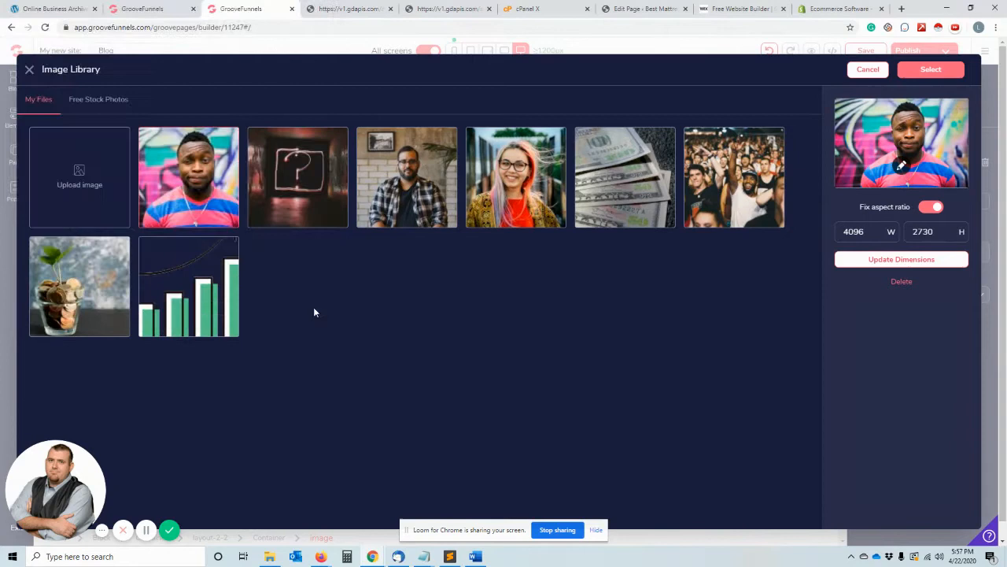
pyautogui.click(224, 220)
pyautogui.click(202, 182)
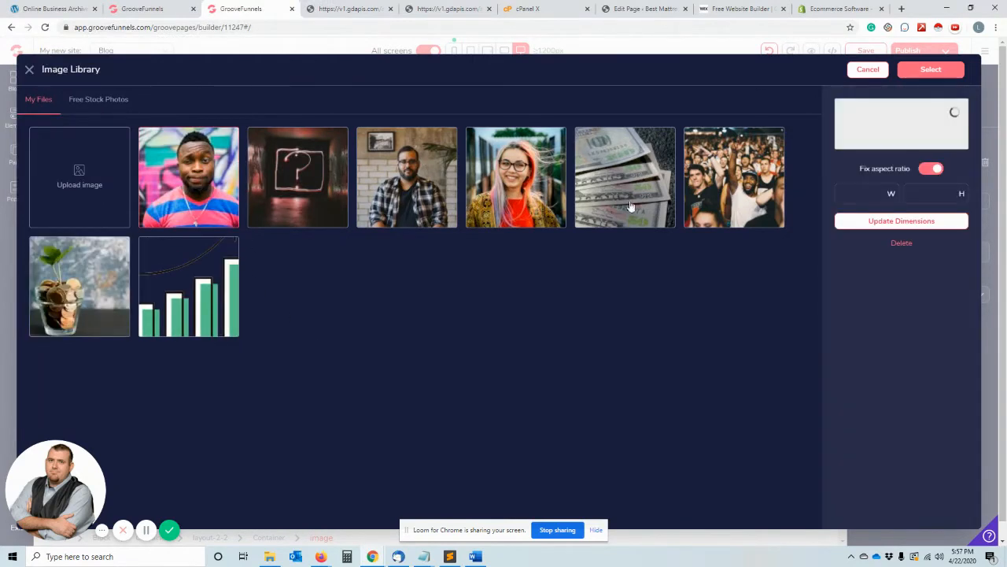
pyautogui.click(935, 74)
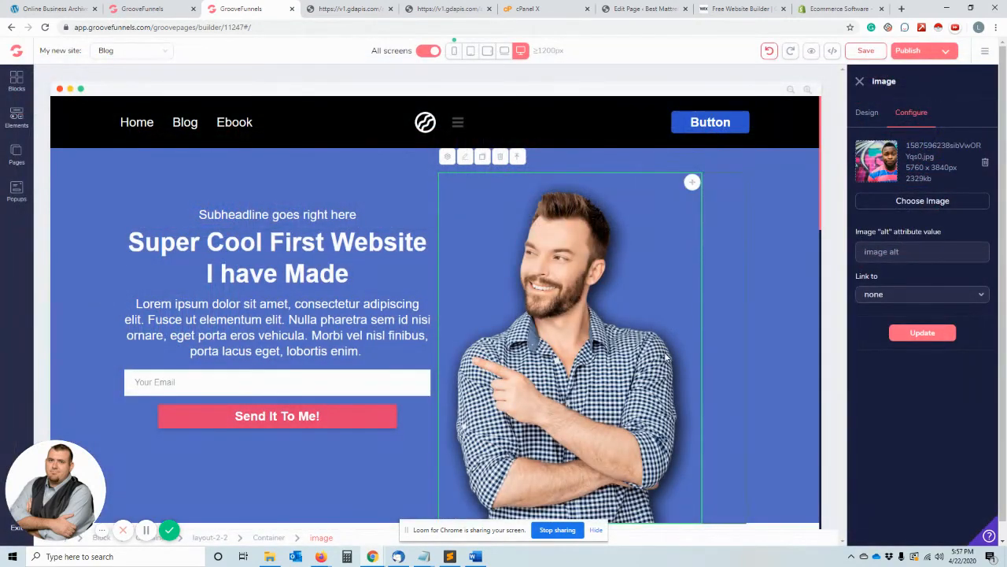
pyautogui.click(948, 334)
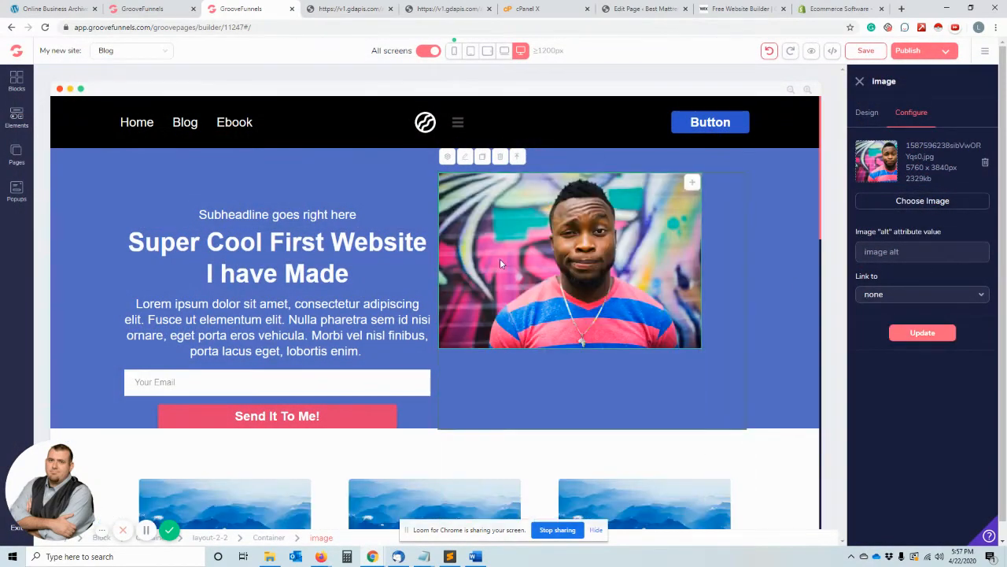
# - Enter alt text for the hero image beginning "Man with pink and blue striped shirt", and close the settings
pyautogui.click(867, 113)
pyautogui.click(909, 113)
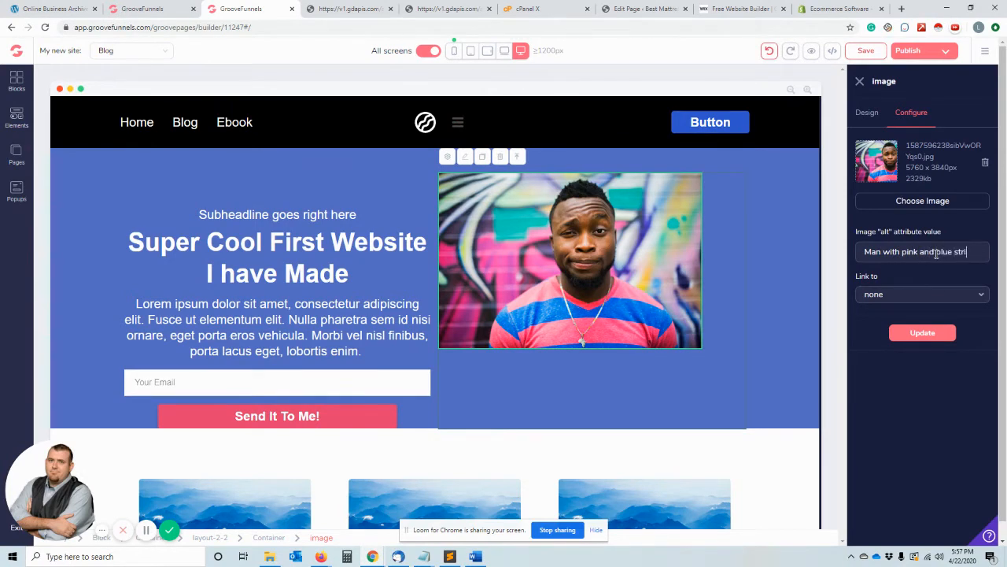
pyautogui.write('ped shirt ')
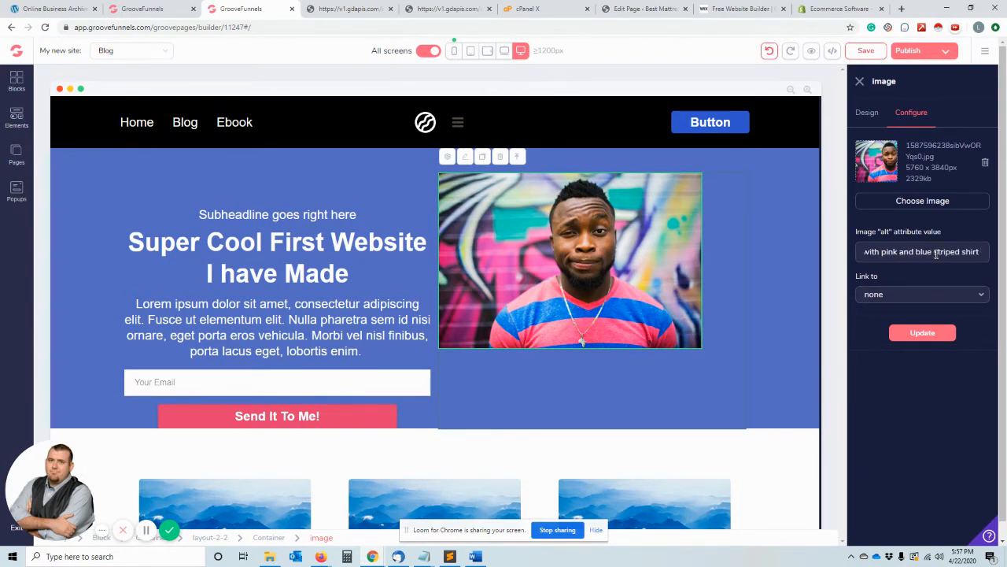
pyautogui.write('giving an ind')
pyautogui.click(755, 346)
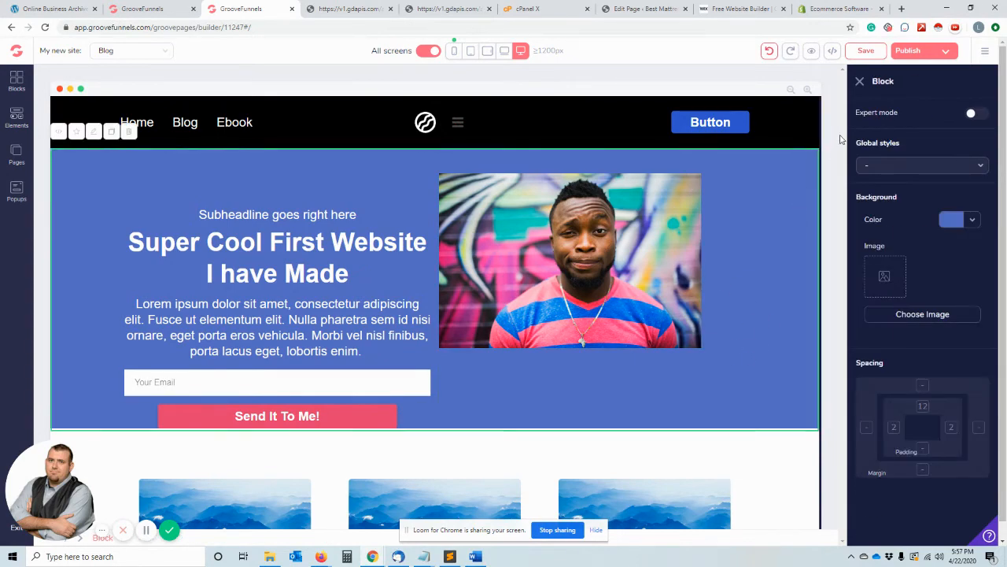
pyautogui.click(860, 82)
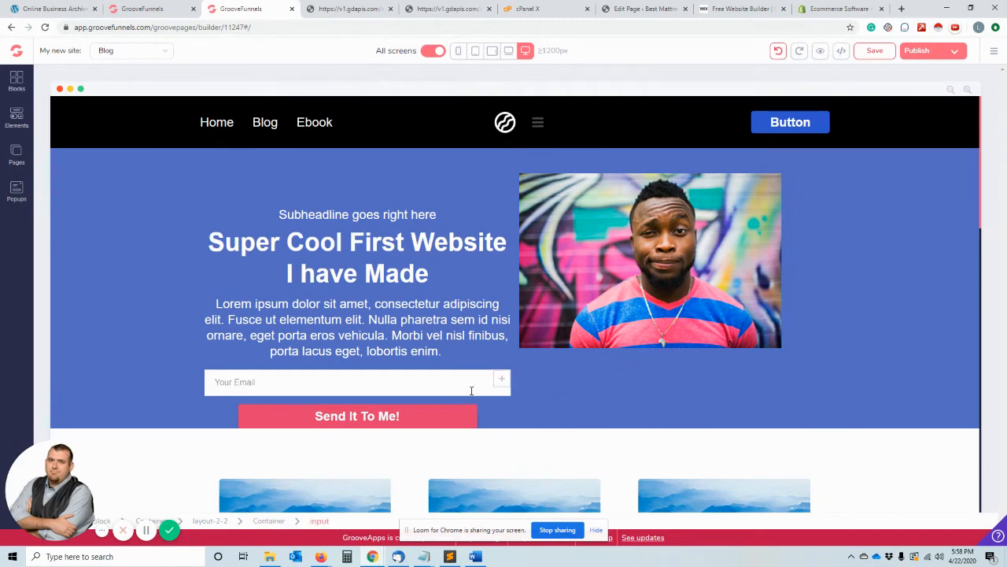
# - Place the "Send It To Me!" button above the email field and check the page at laptop, tablet and phone widths
pyautogui.moveTo(460, 413); pyautogui.dragTo(487, 382)
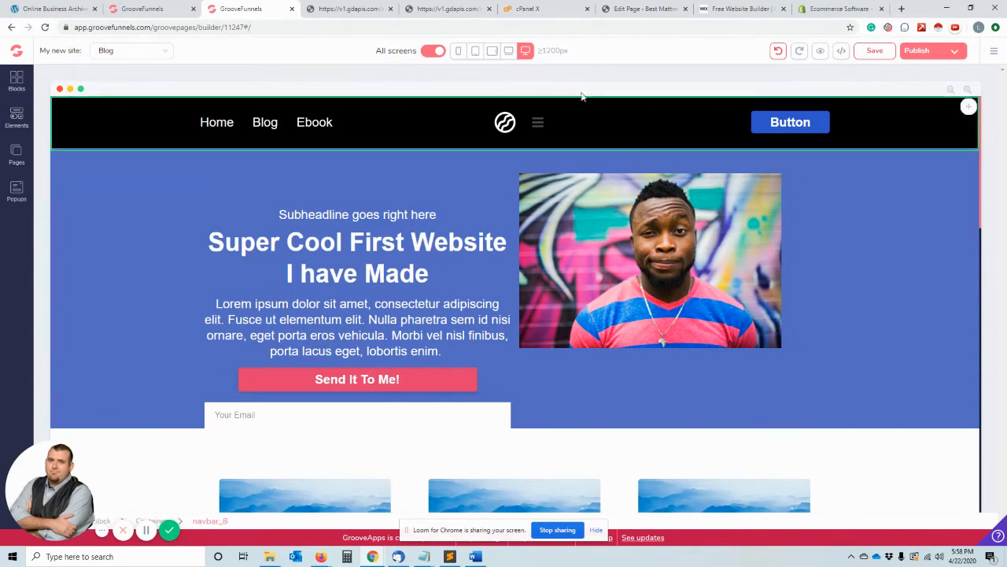
pyautogui.click(508, 52)
pyautogui.click(493, 51)
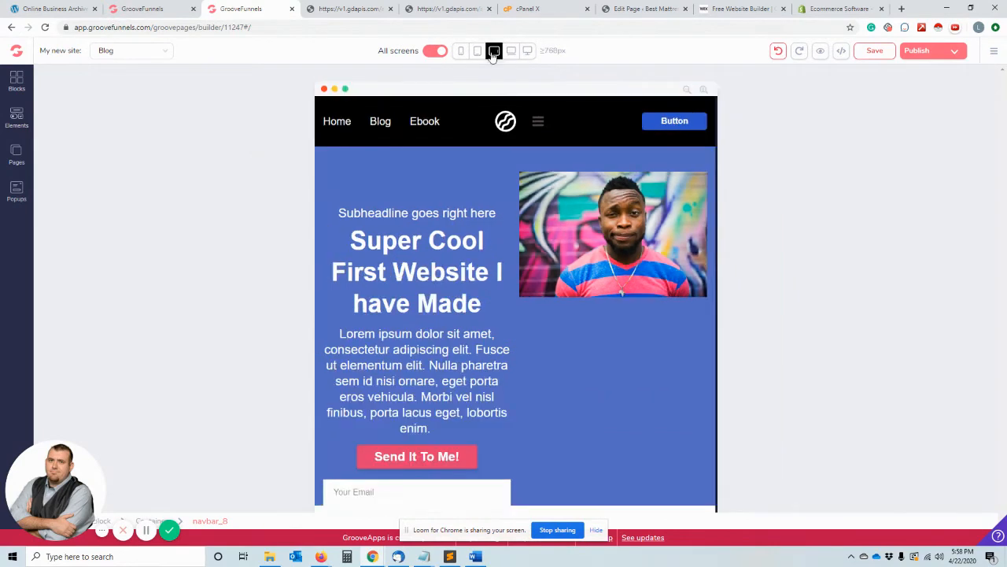
pyautogui.click(461, 51)
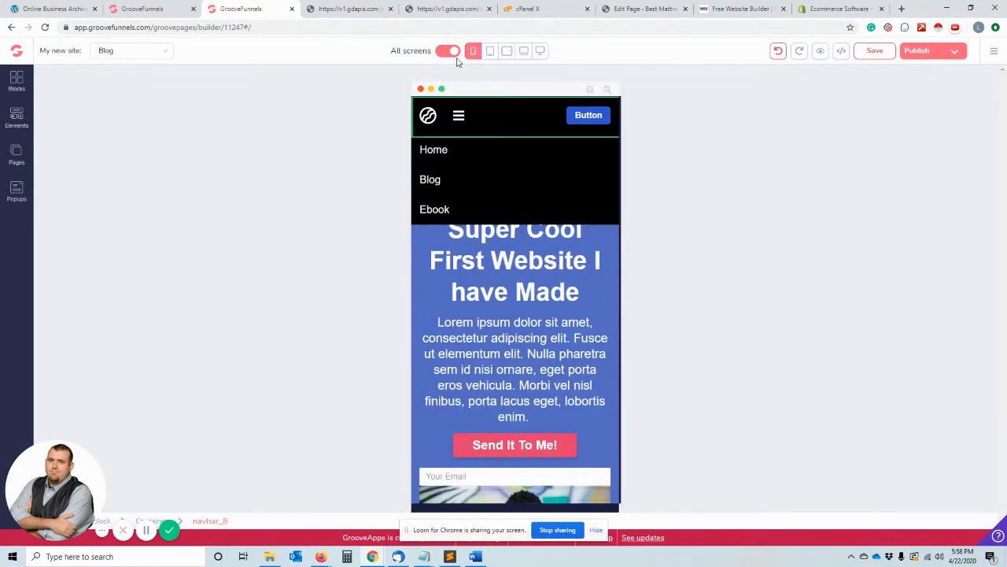
pyautogui.click(541, 51)
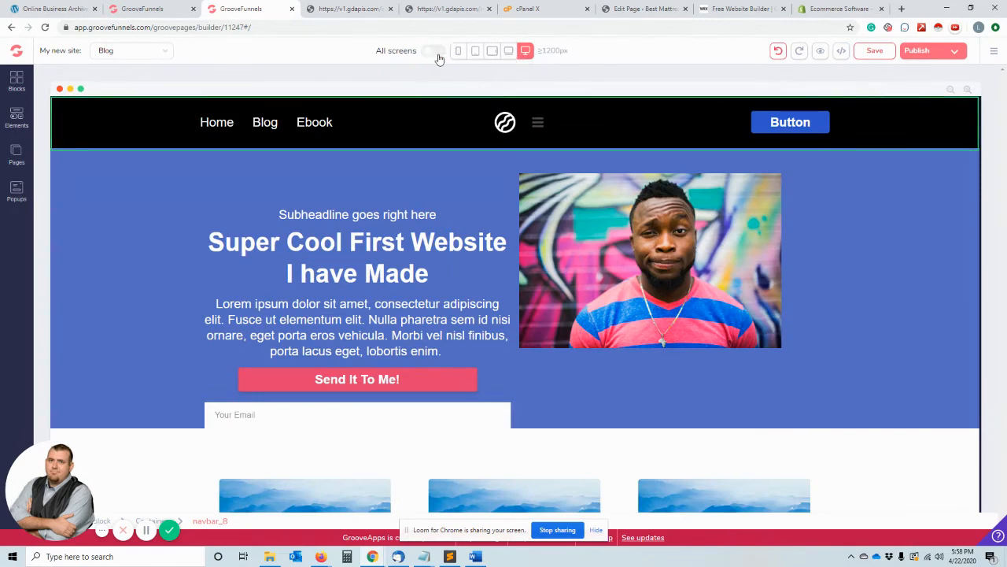
# - Check the page's 640 px and 992 px layouts, re-enable editing for all screens and return to the 1200 px view
pyautogui.click(477, 51)
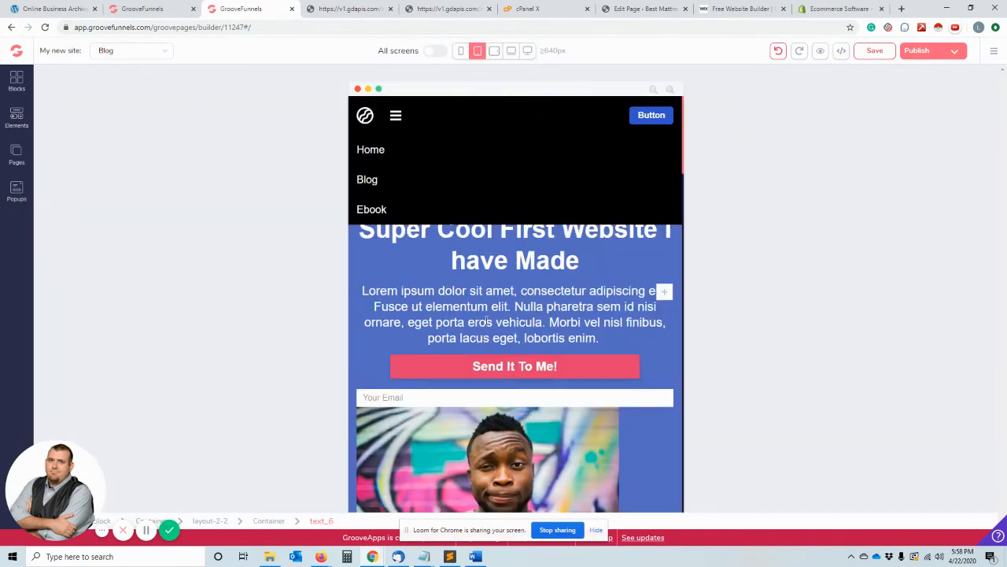
pyautogui.scroll(-9, 486, 321)
pyautogui.scroll(9, 485, 324)
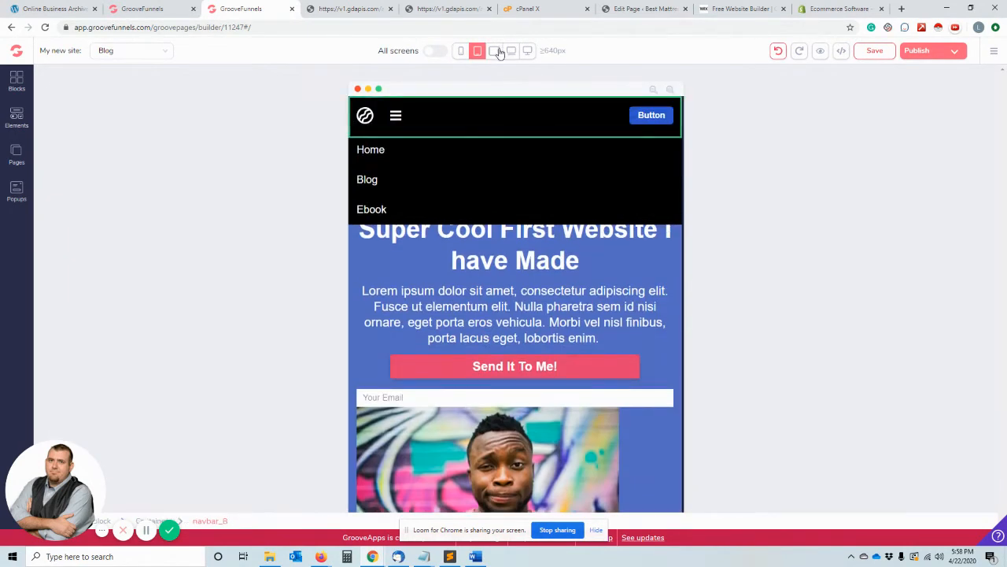
pyautogui.click(511, 51)
pyautogui.click(435, 51)
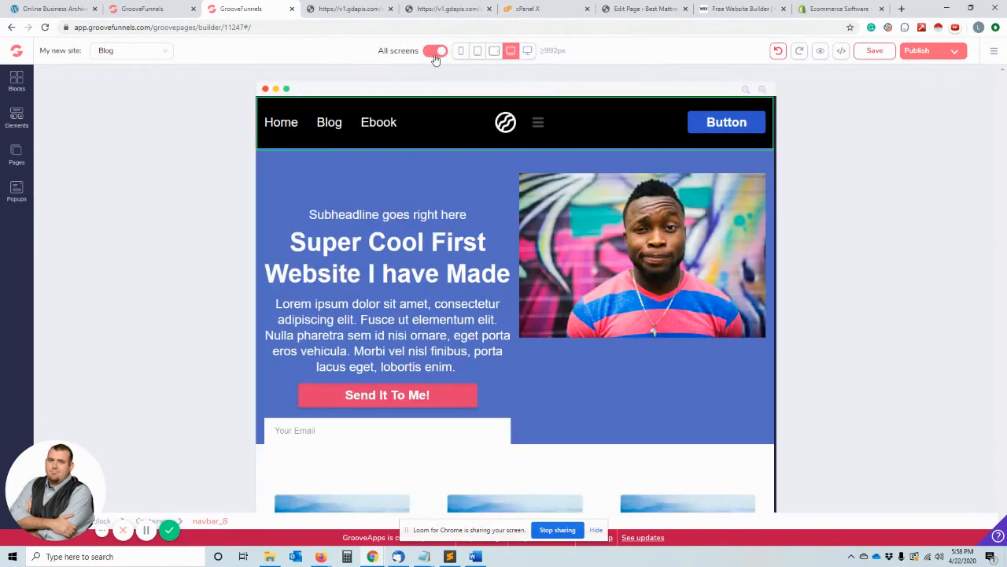
pyautogui.click(529, 52)
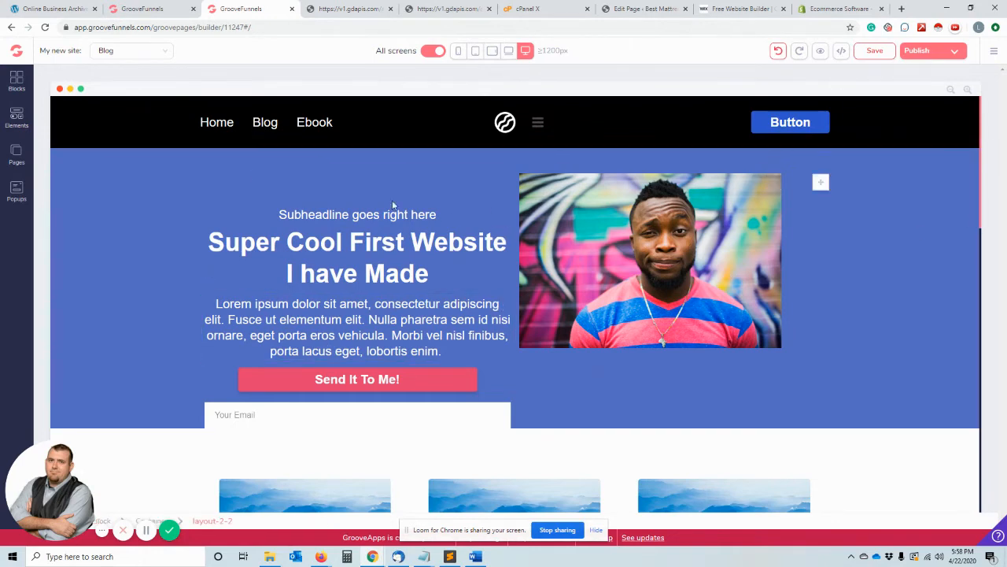
# - Review the publish settings for GroovePages hosting and custom domains, along with the site options such as exporting and revisions
pyautogui.click(915, 50)
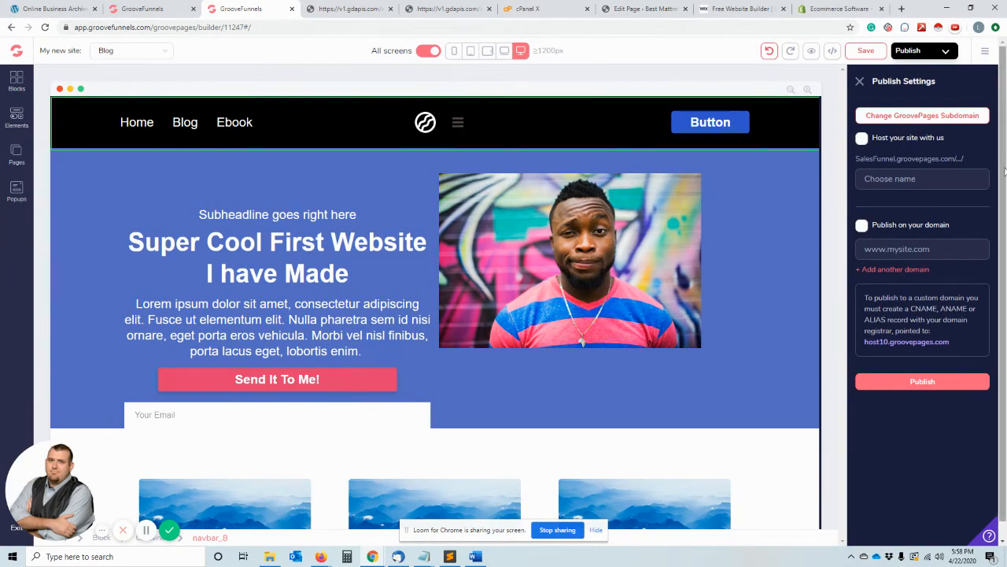
pyautogui.click(861, 82)
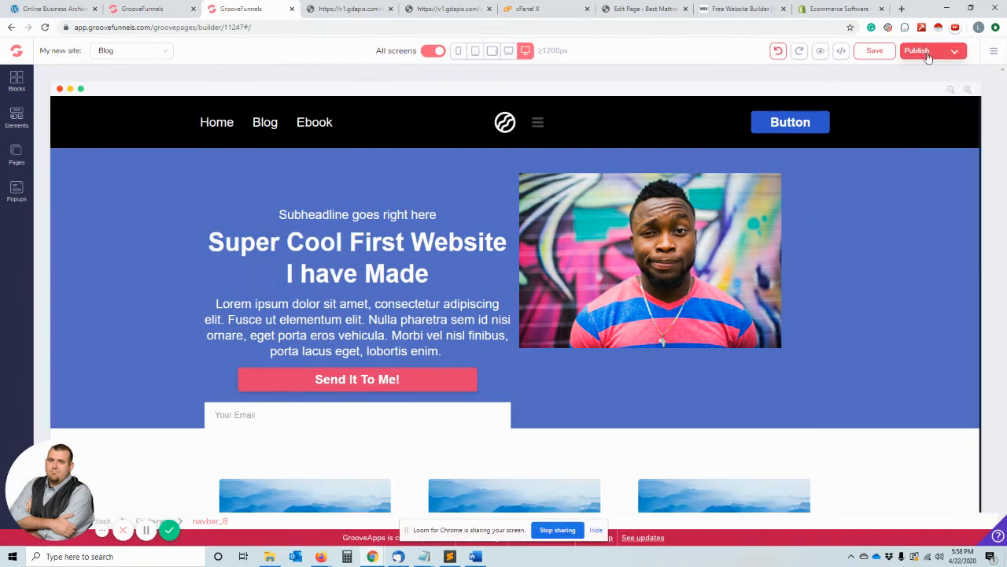
pyautogui.click(998, 51)
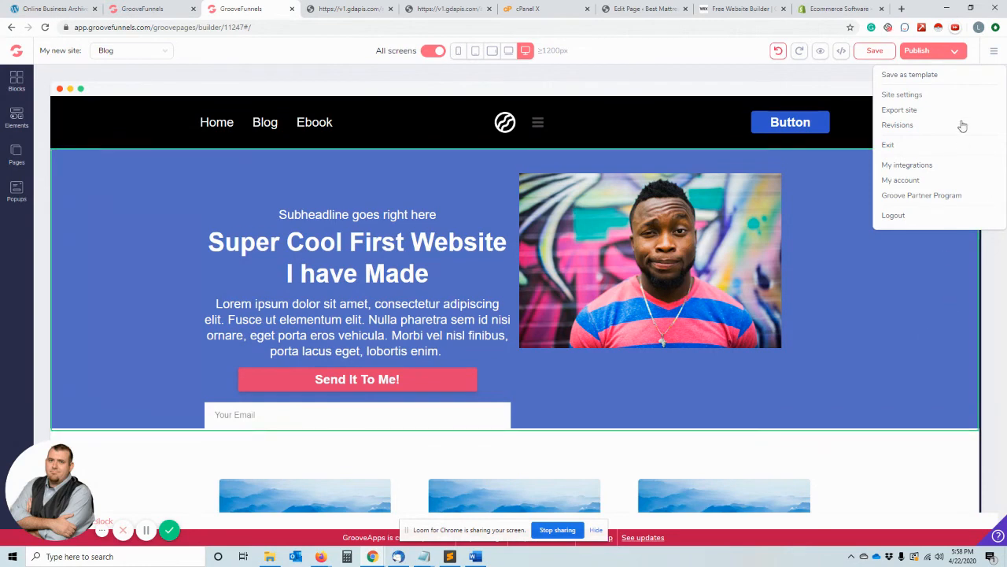
pyautogui.click(880, 320)
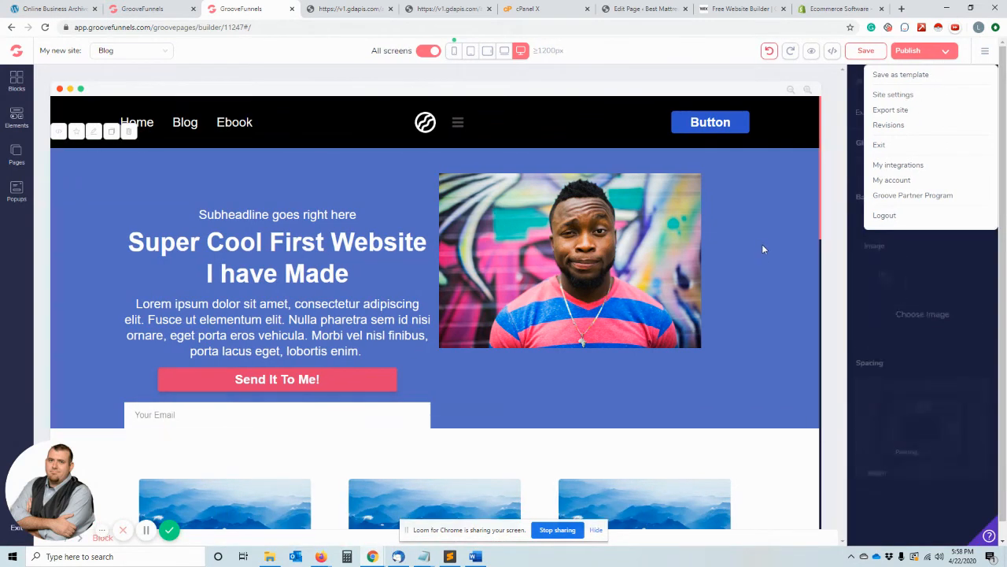
pyautogui.click(947, 53)
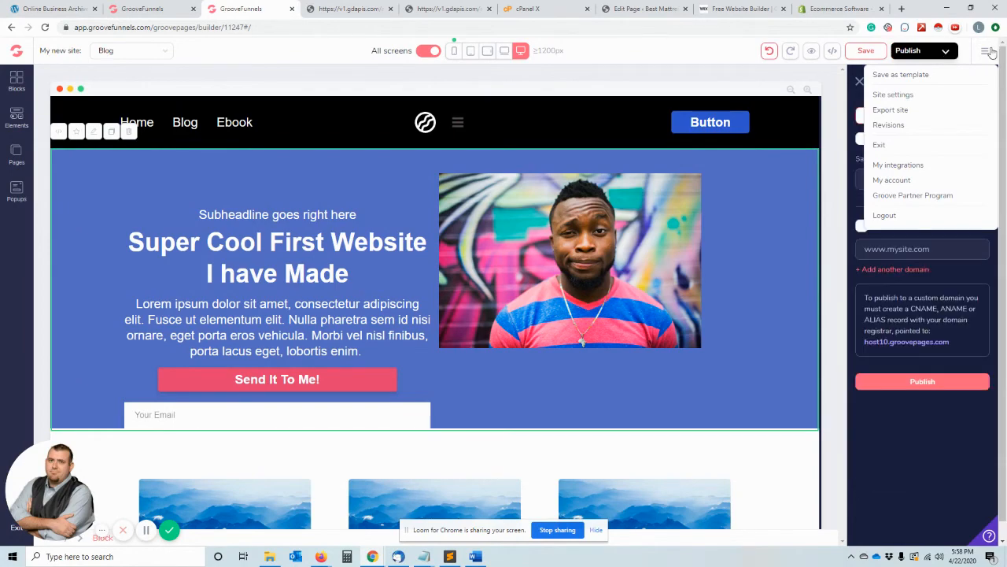
# - Look through the Blog page's source code from start to end and leave it without saving
pyautogui.click(834, 51)
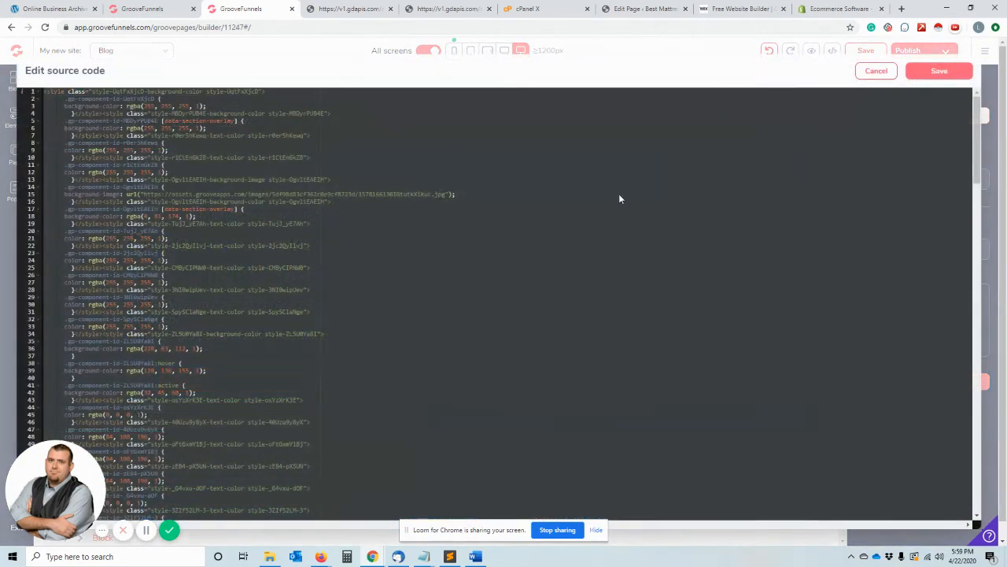
pyautogui.scroll(-20, 619, 198)
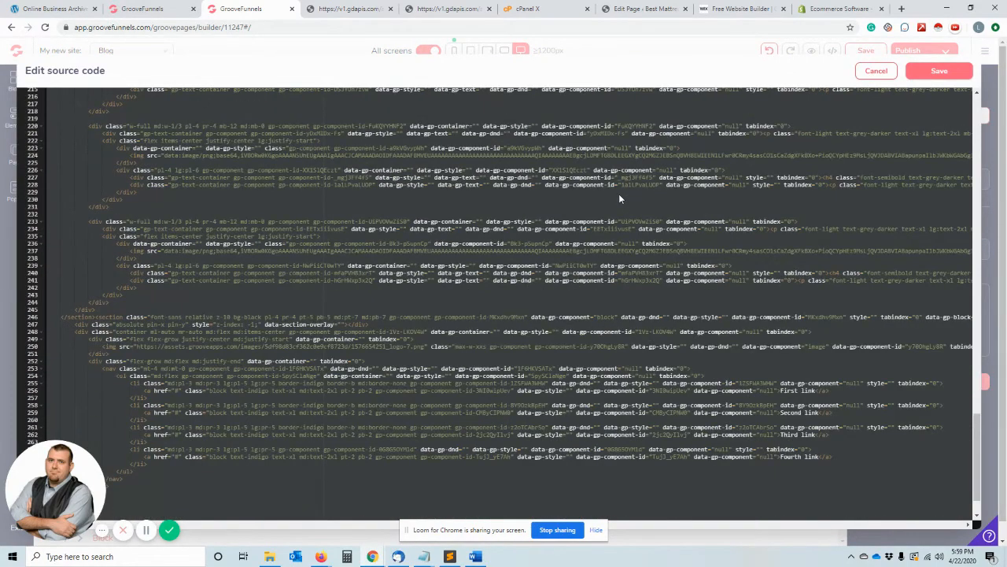
pyautogui.scroll(15, 618, 199)
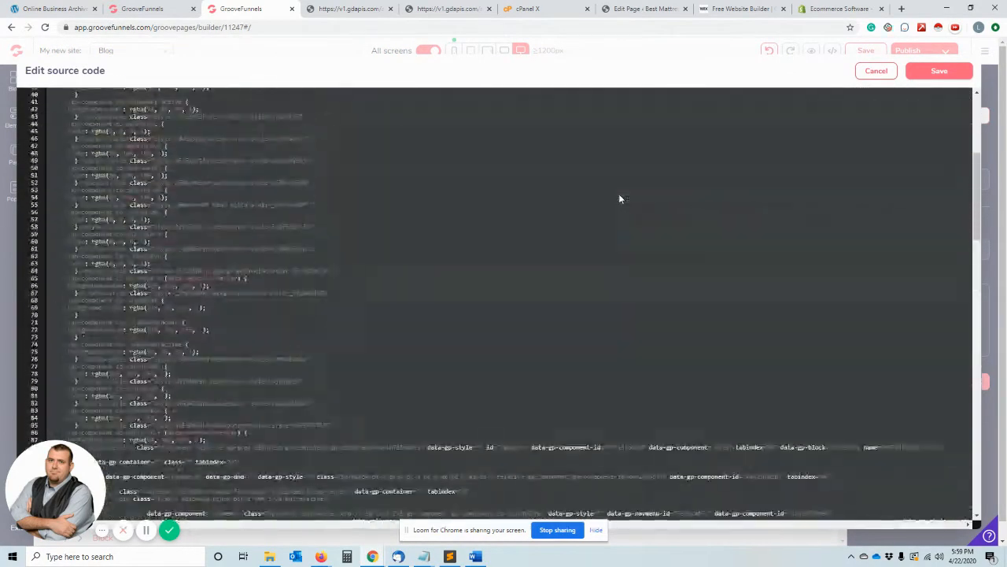
pyautogui.scroll(4, 618, 199)
pyautogui.scroll(-10, 559, 236)
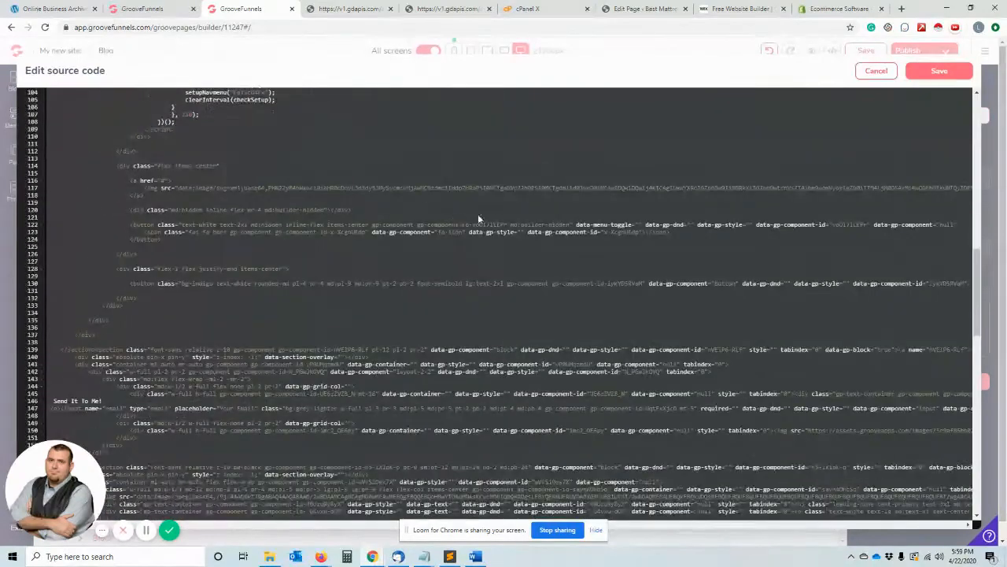
pyautogui.scroll(-6, 629, 211)
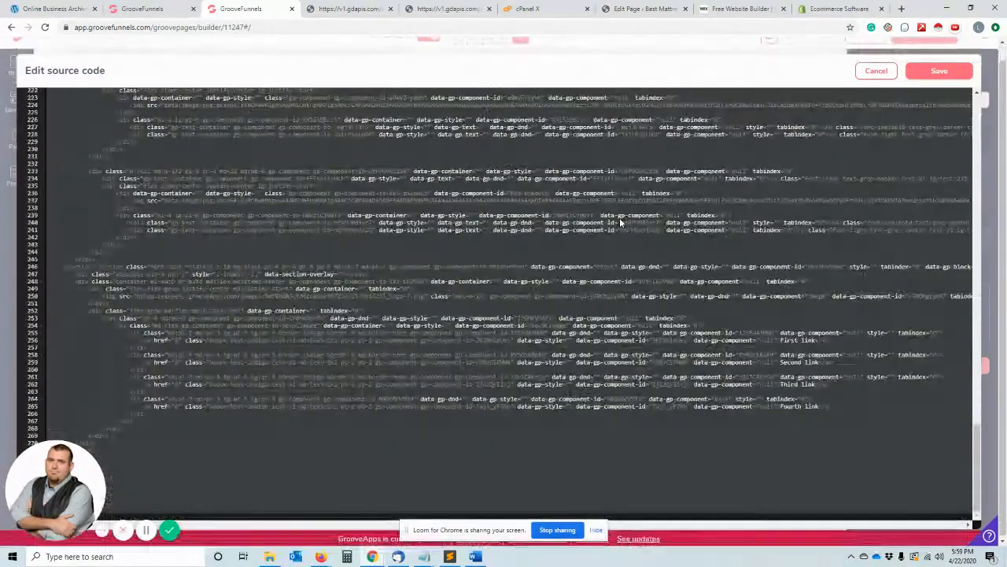
pyautogui.click(881, 71)
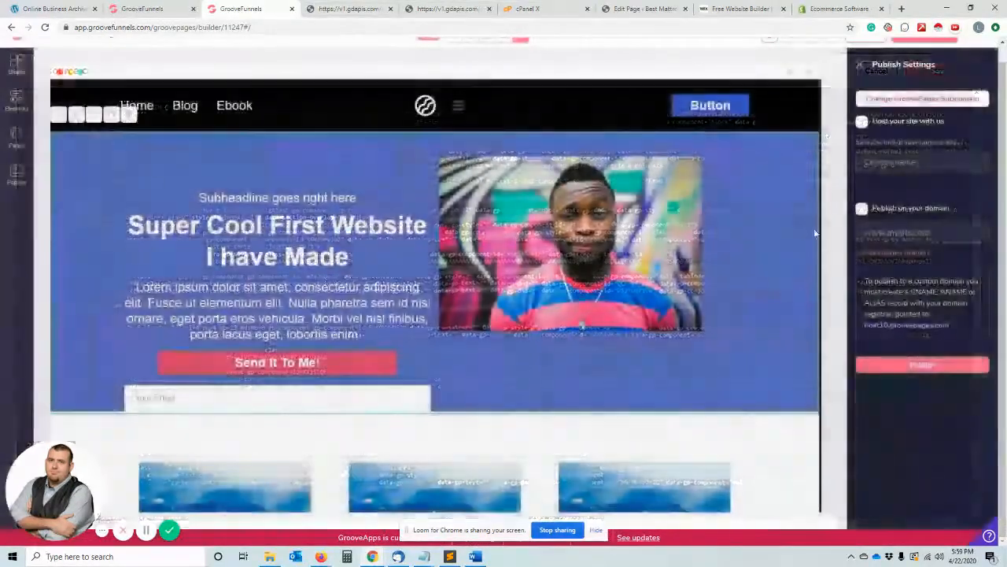
# - Close the publish settings, preview the Blog page in its own browser tab and return to the builder
pyautogui.click(860, 81)
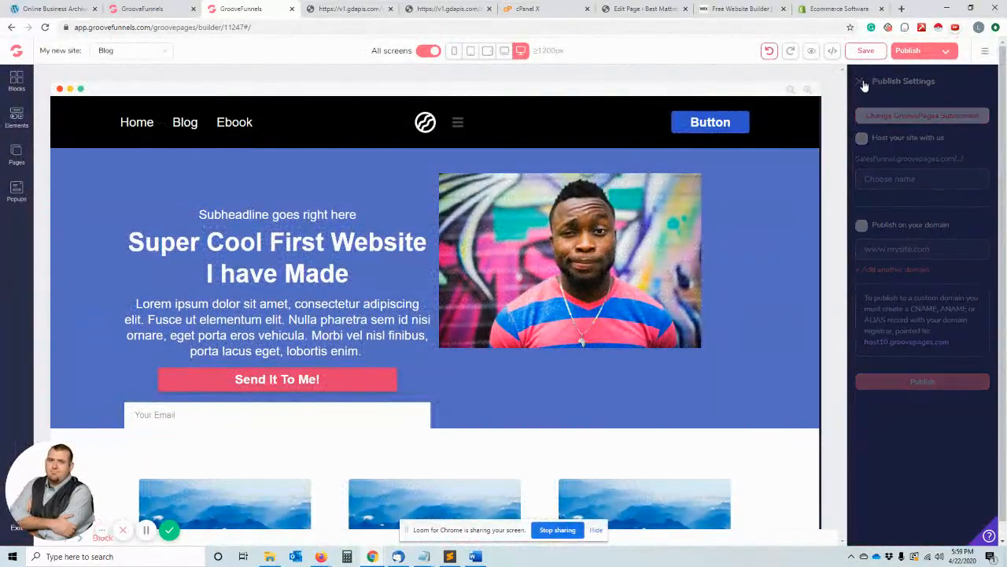
pyautogui.click(823, 52)
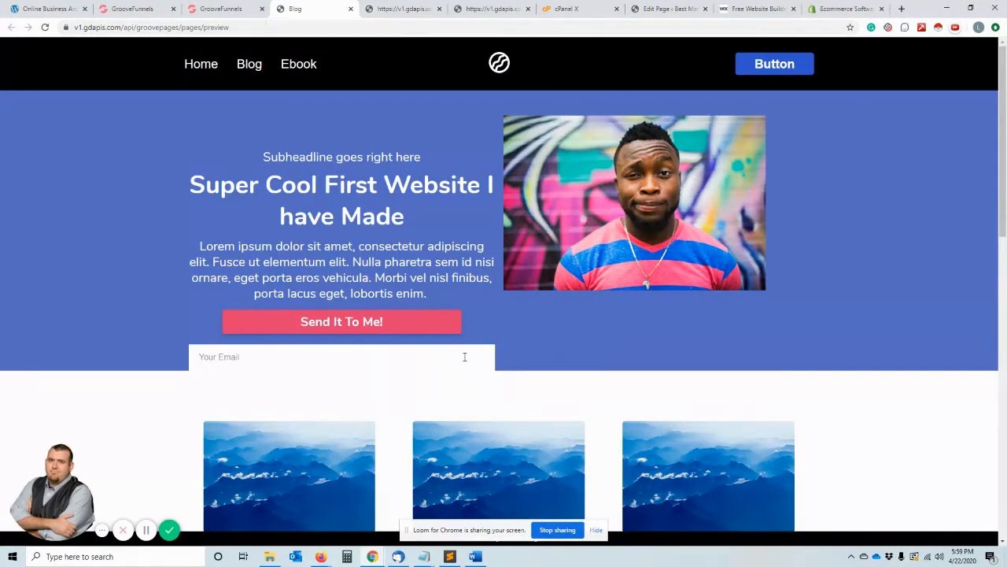
pyautogui.click(350, 9)
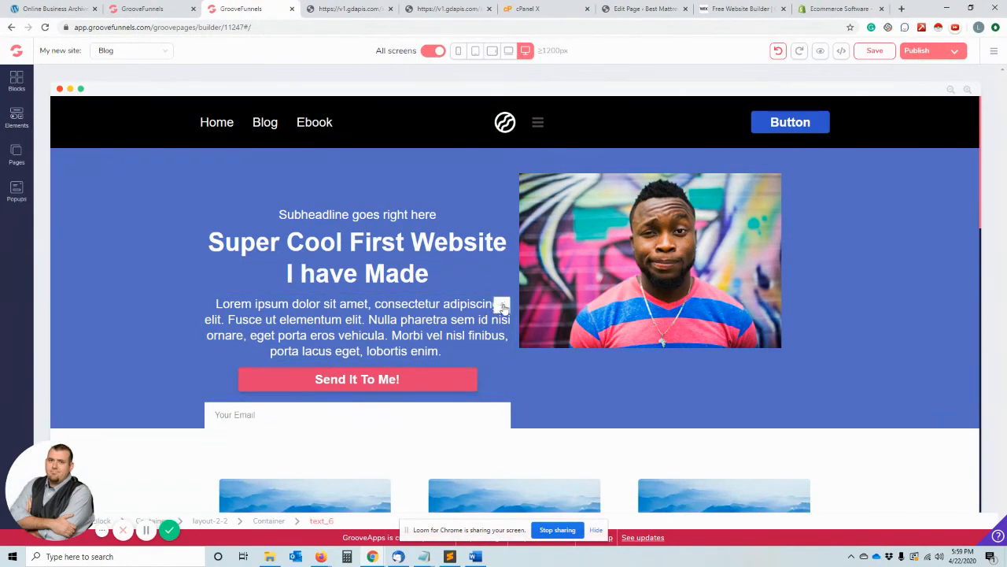
# - Move the Lorem ipsum paragraph above the hero columns and the email field between the subheadline and the main headline
pyautogui.moveTo(501, 307); pyautogui.dragTo(508, 194)
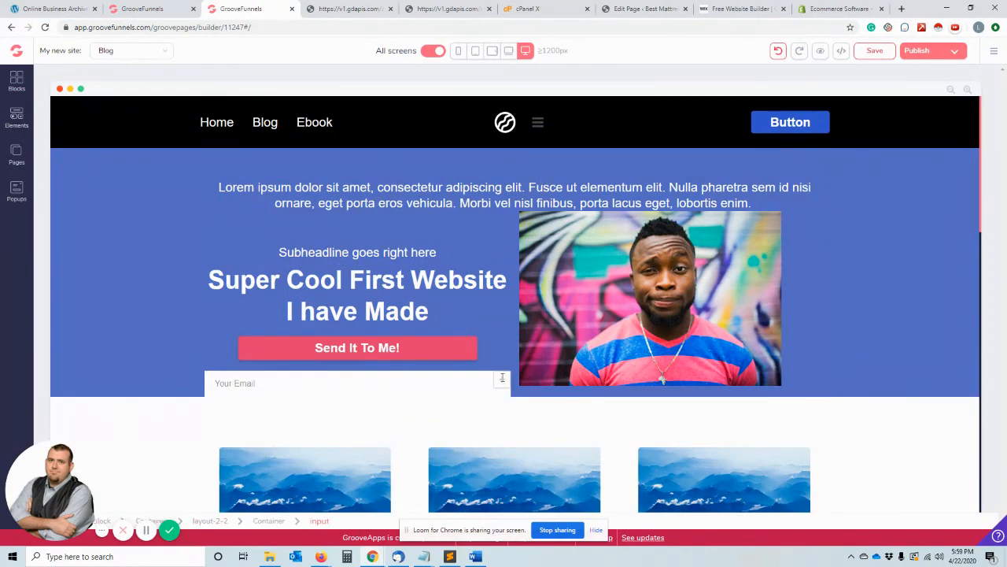
pyautogui.moveTo(503, 379); pyautogui.dragTo(498, 318)
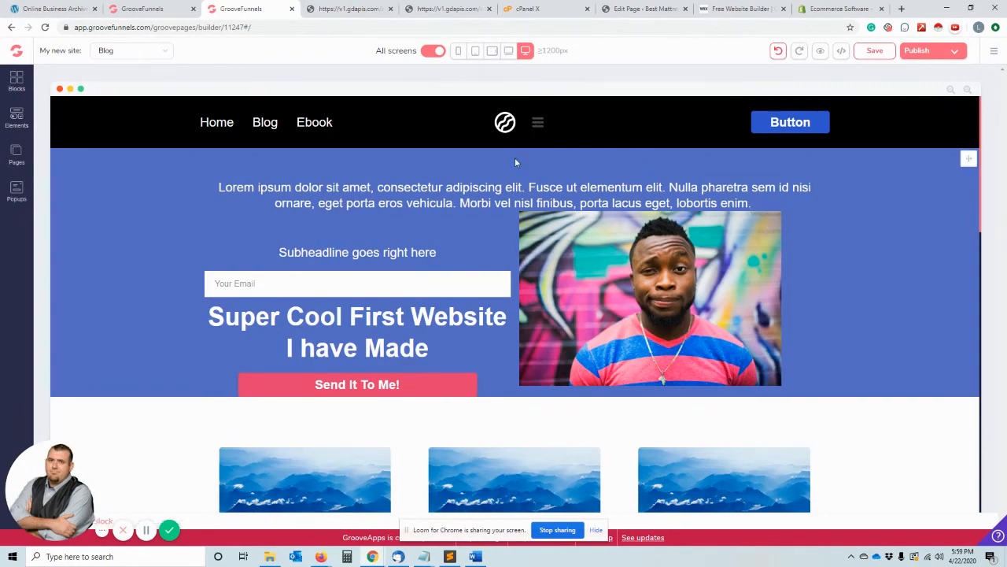
# - Look at the hero image's sizing and display settings, close them and open the collection of layout and text elements
pyautogui.rightClick(790, 273)
pyautogui.rightClick(709, 277)
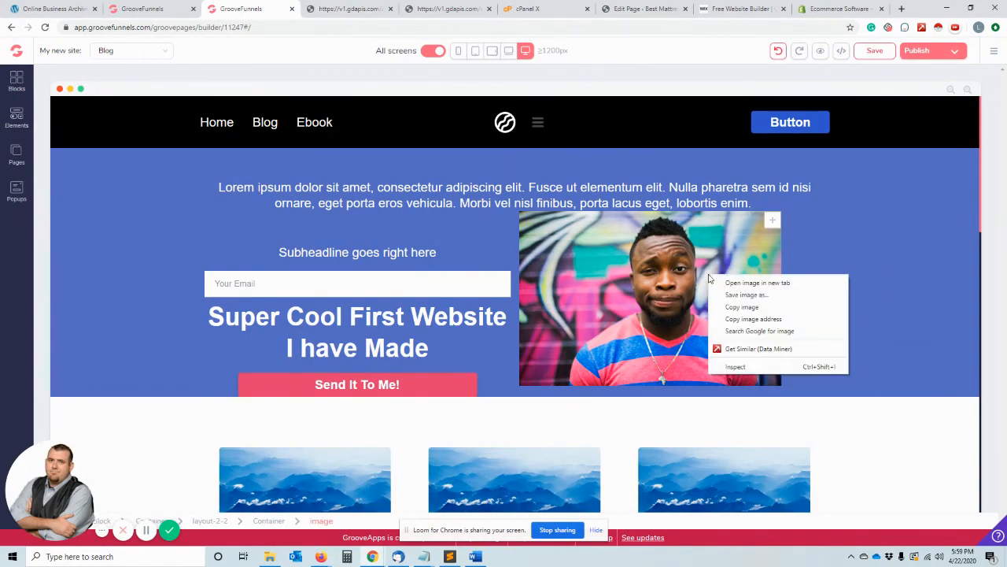
pyautogui.click(638, 333)
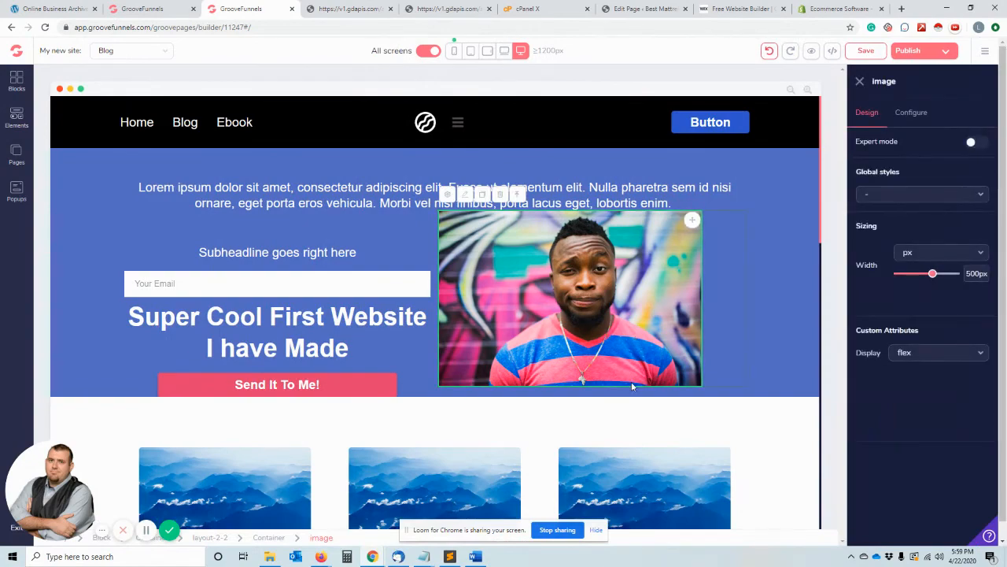
pyautogui.click(860, 82)
pyautogui.click(16, 120)
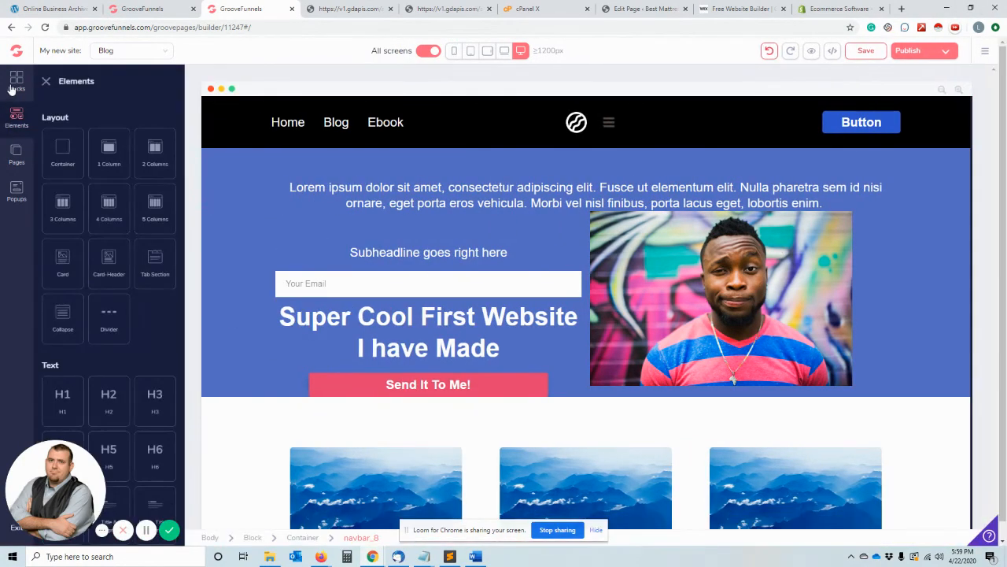
# - Browse the alert bar, call to action and form blocks, and insert the blue headline-and-email subscribe form directly below the navigation bar
pyautogui.click(15, 82)
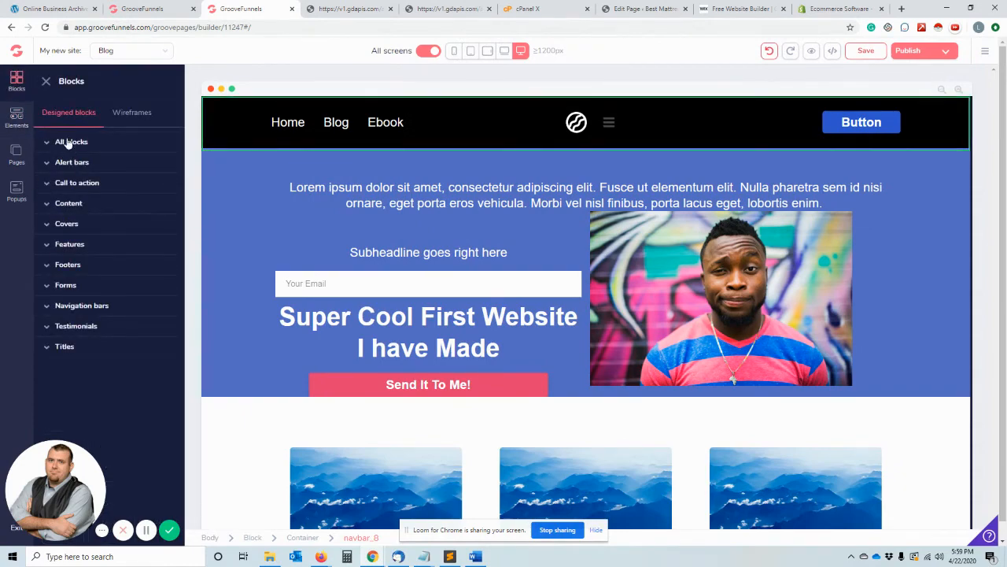
pyautogui.click(49, 166)
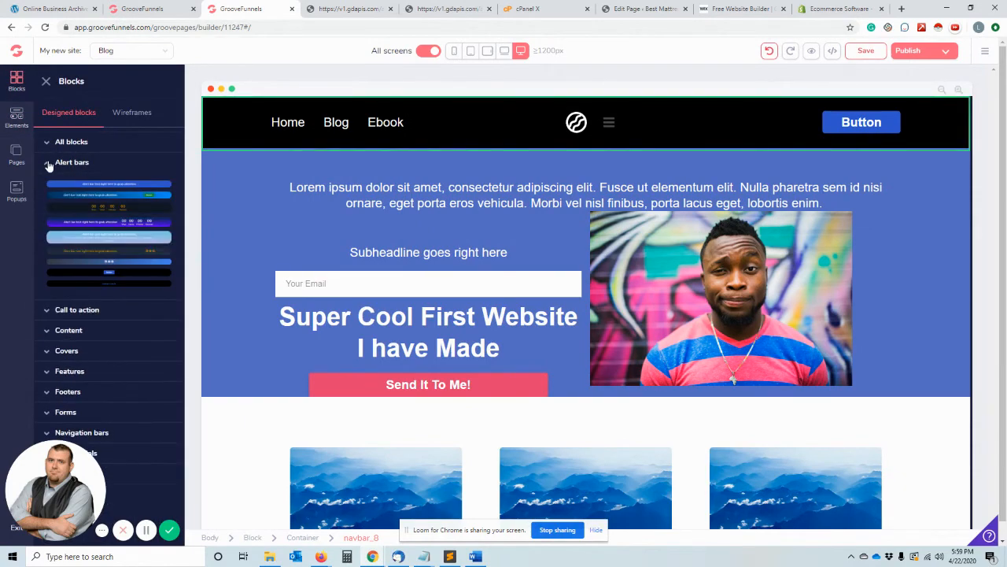
pyautogui.click(49, 166)
pyautogui.click(45, 183)
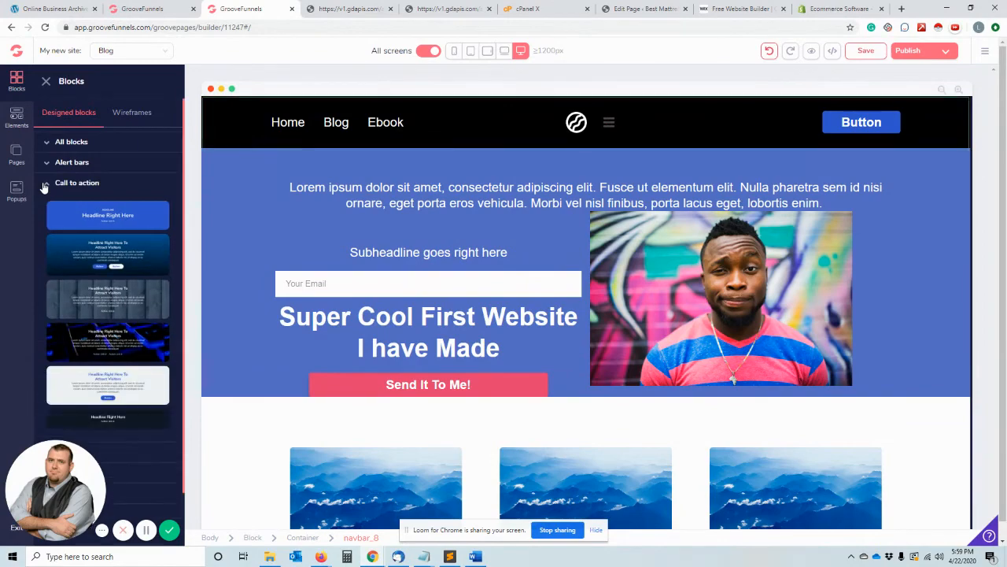
pyautogui.click(47, 290)
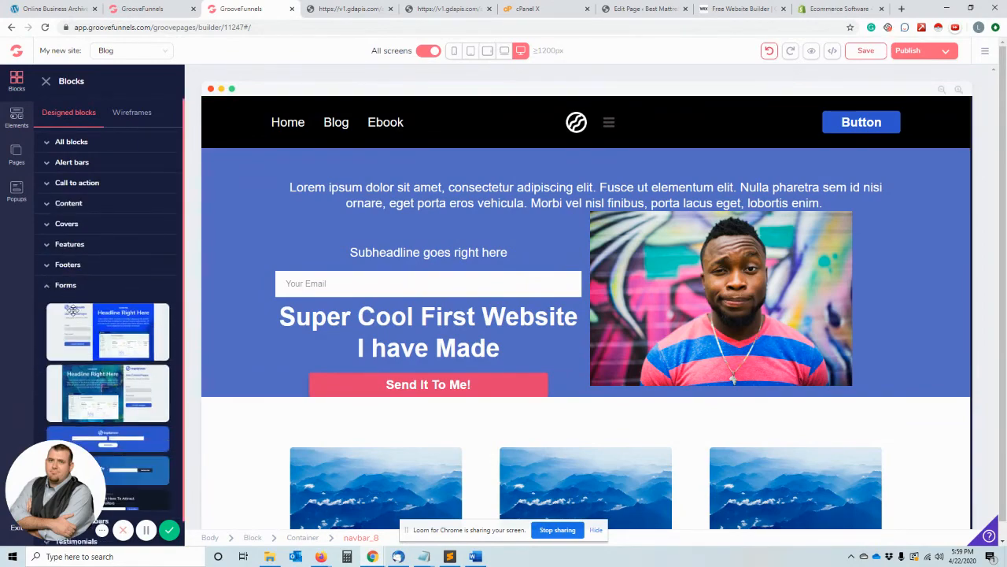
pyautogui.scroll(-1, 110, 358)
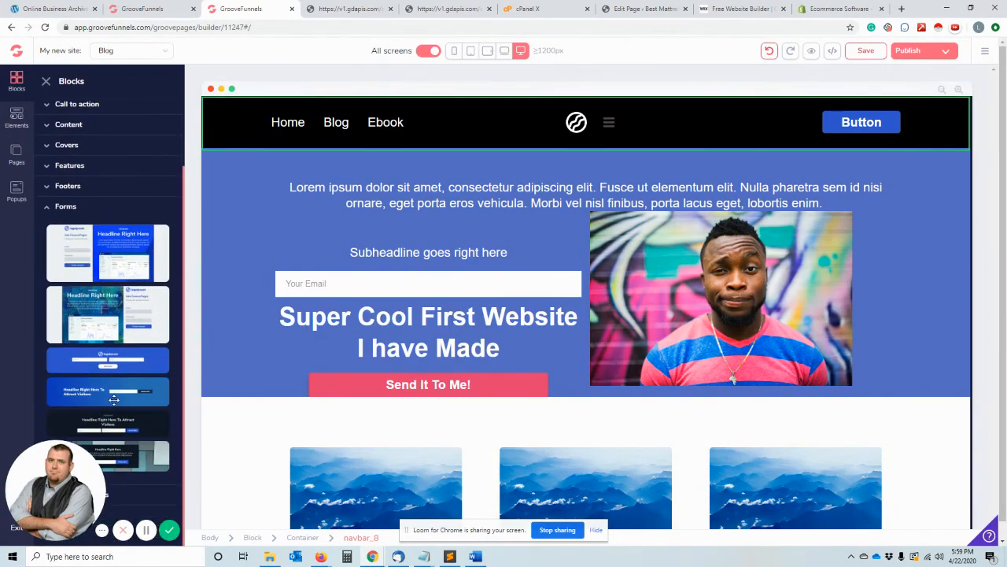
pyautogui.moveTo(114, 400); pyautogui.dragTo(503, 220)
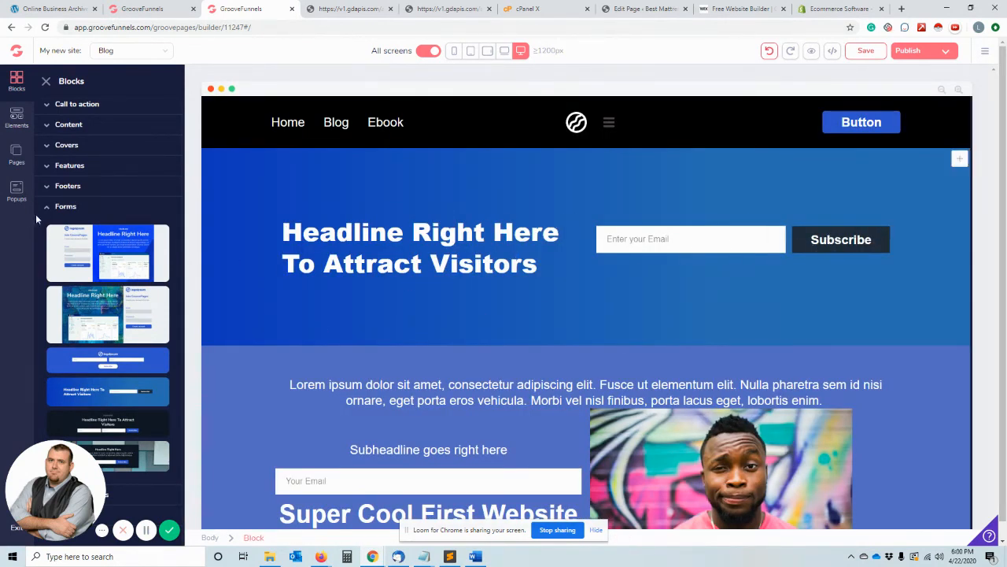
# - Add a two-column layout between the navigation bar and the subscribe form, and nest a five-column layout in its left column
pyautogui.click(19, 124)
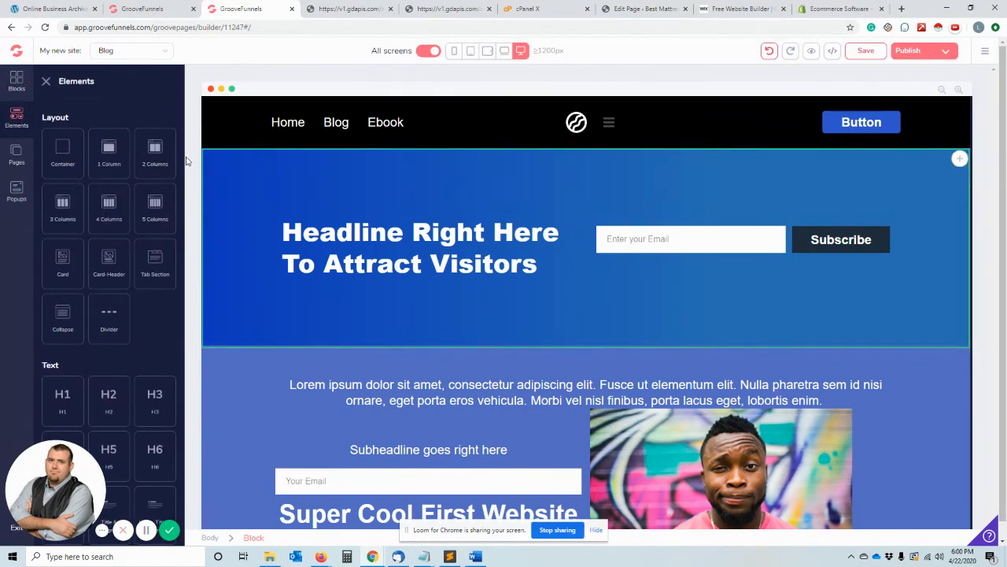
pyautogui.moveTo(166, 137); pyautogui.dragTo(489, 183)
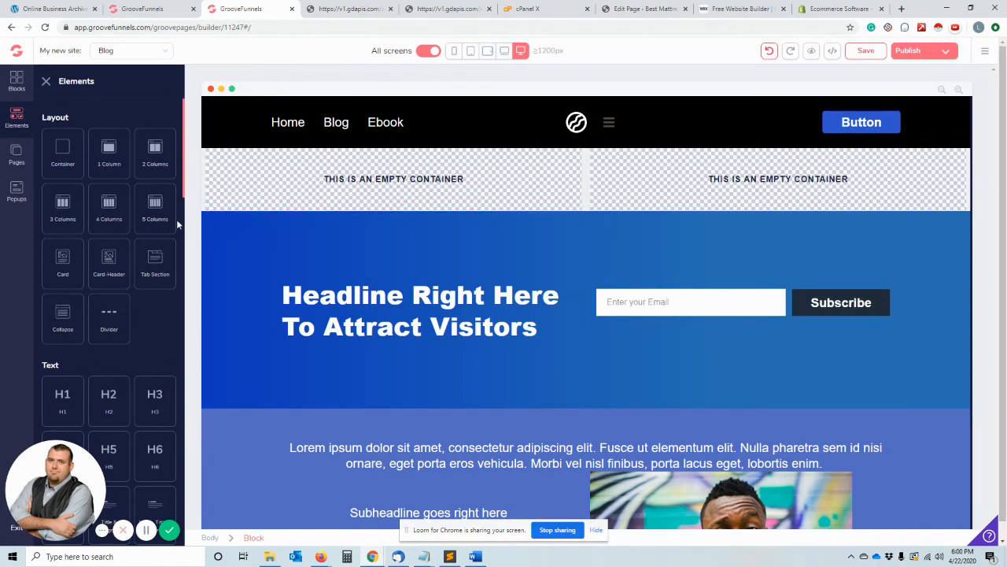
pyautogui.moveTo(164, 211); pyautogui.dragTo(496, 169)
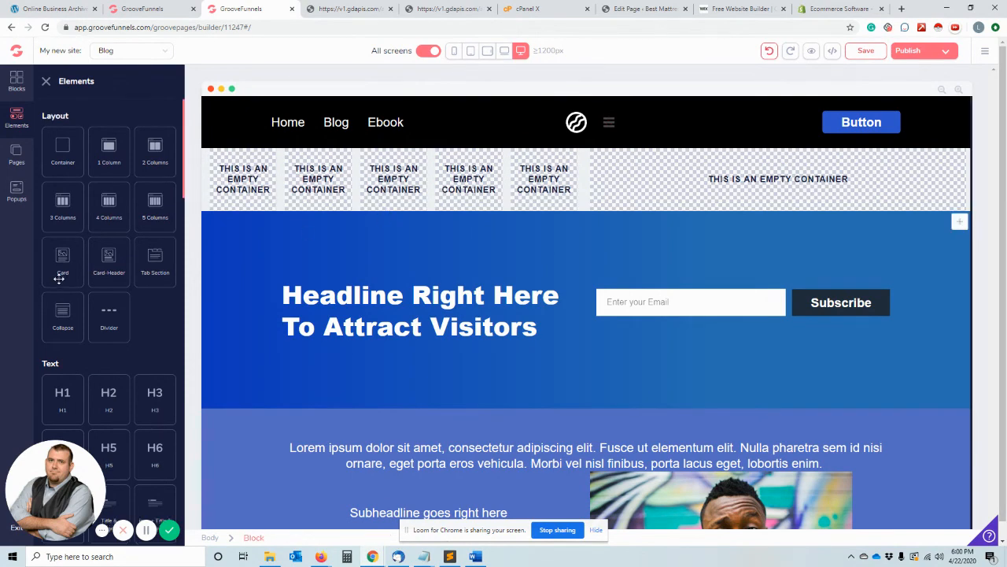
# - Place a solid button in the first of the five nested columns and a checkbox in the second
pyautogui.scroll(-3, 102, 244)
pyautogui.scroll(-5, 87, 387)
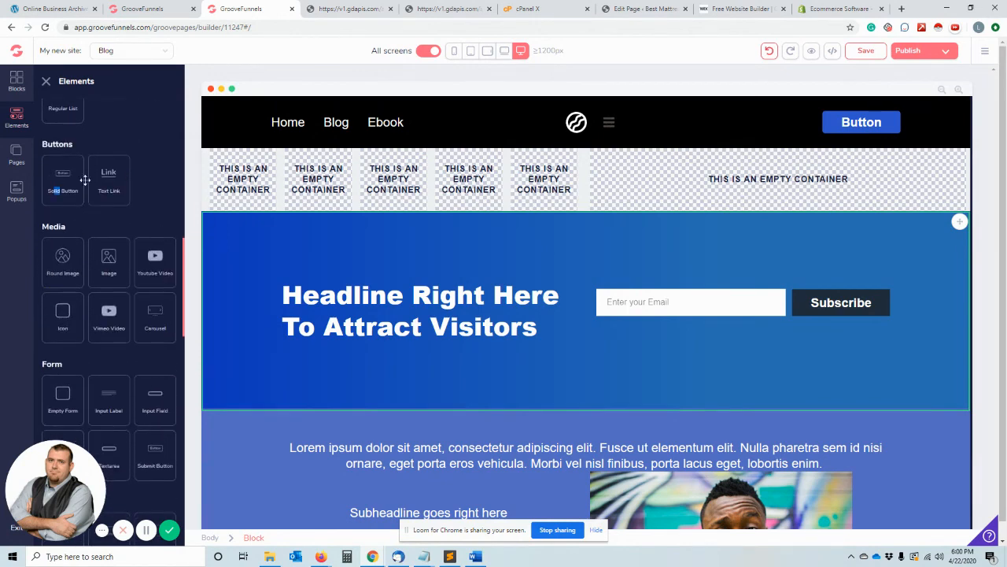
pyautogui.moveTo(85, 180); pyautogui.dragTo(244, 175)
pyautogui.scroll(-2, 133, 296)
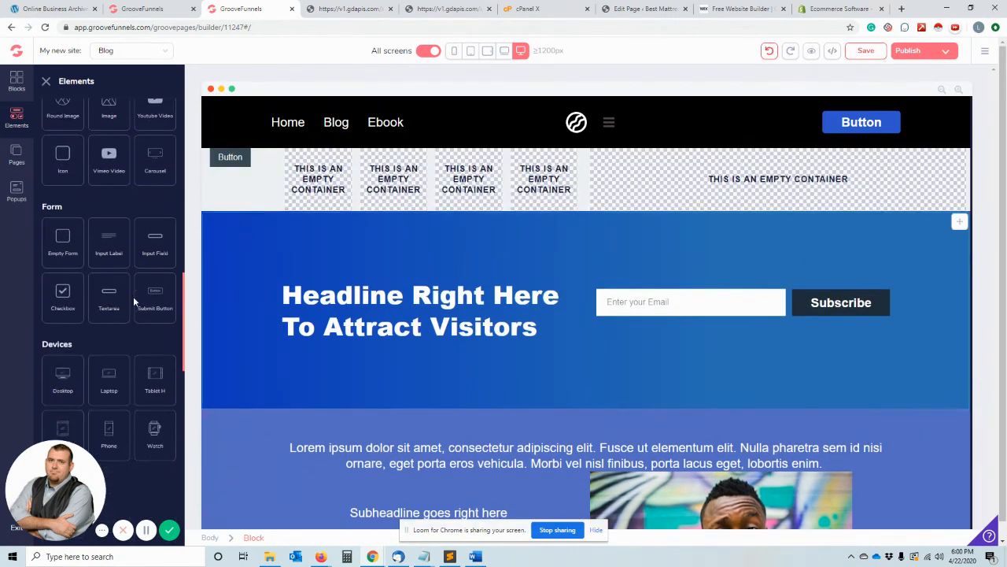
pyautogui.moveTo(63, 300); pyautogui.dragTo(311, 170)
# - Look over the device elements and place a round image in the third of the five nested columns
pyautogui.scroll(-1, 148, 386)
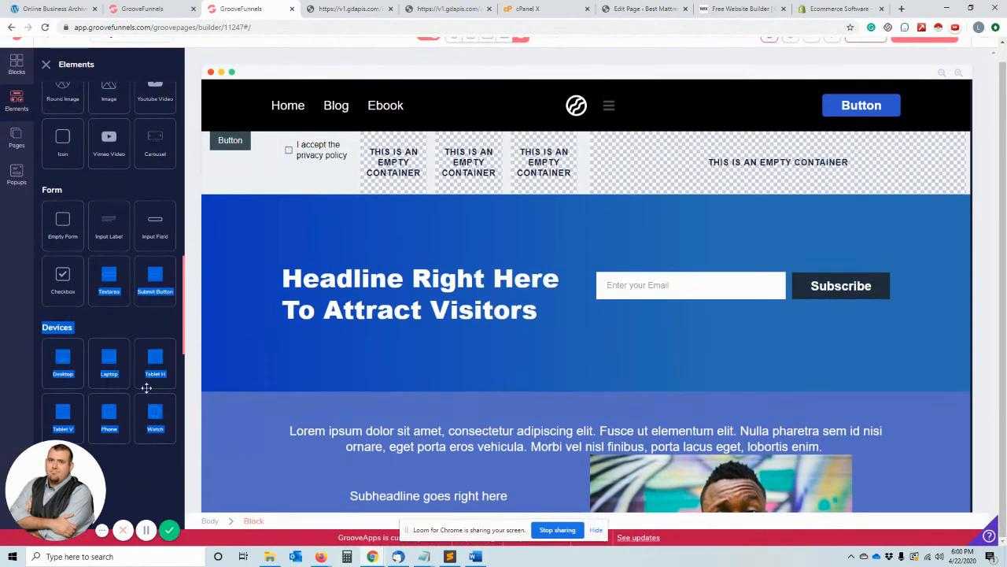
pyautogui.click(116, 456)
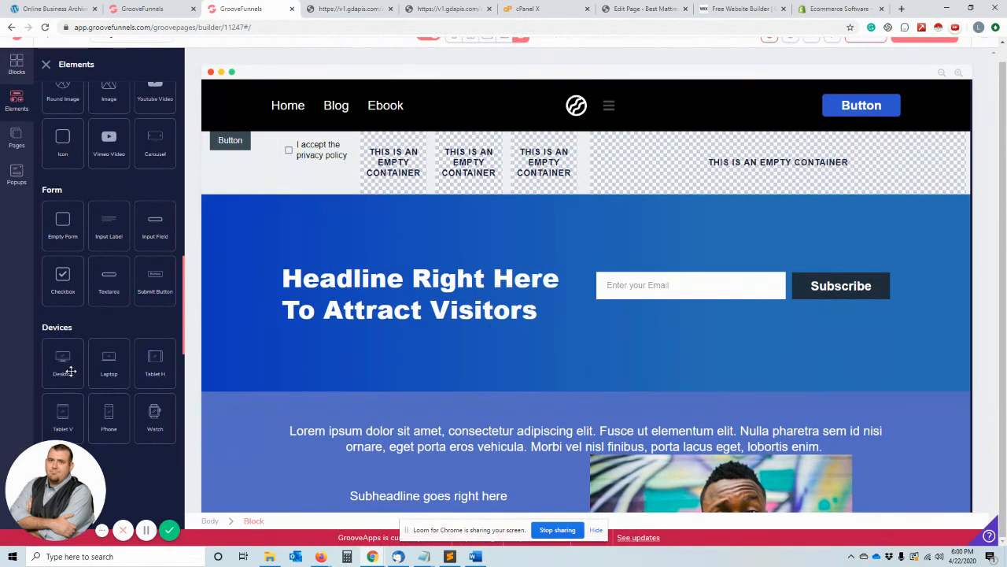
pyautogui.moveTo(68, 370)
pyautogui.mouseDown()
pyautogui.moveTo(449, 157)
pyautogui.moveTo(398, 165)
pyautogui.moveTo(68, 381)
pyautogui.mouseUp()
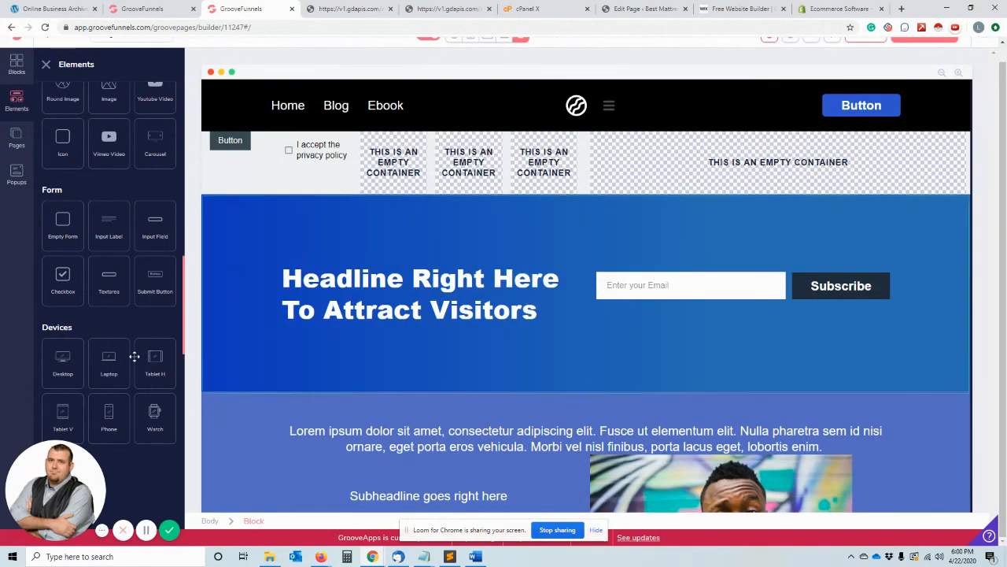
pyautogui.scroll(3, 137, 362)
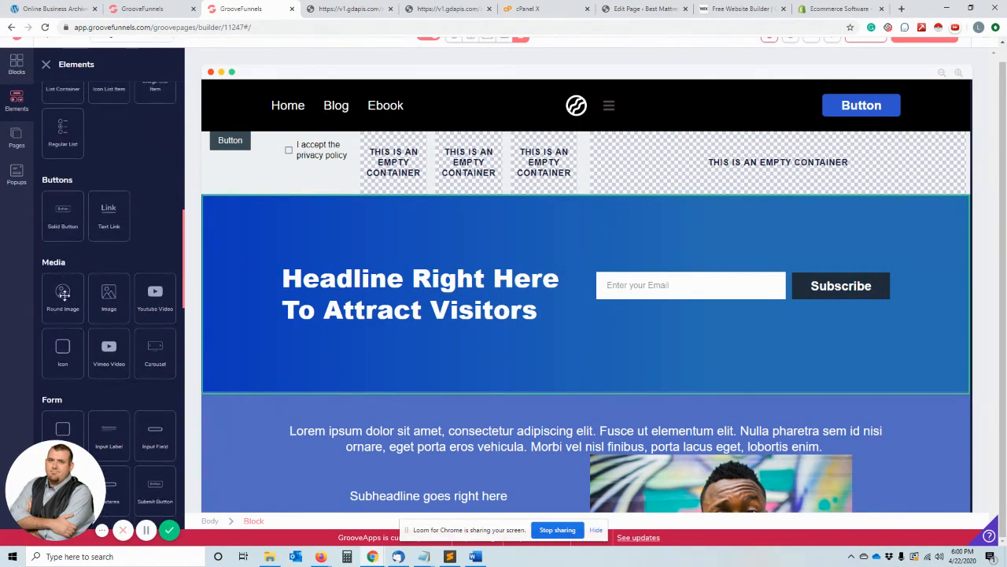
pyautogui.moveTo(64, 294); pyautogui.dragTo(393, 162)
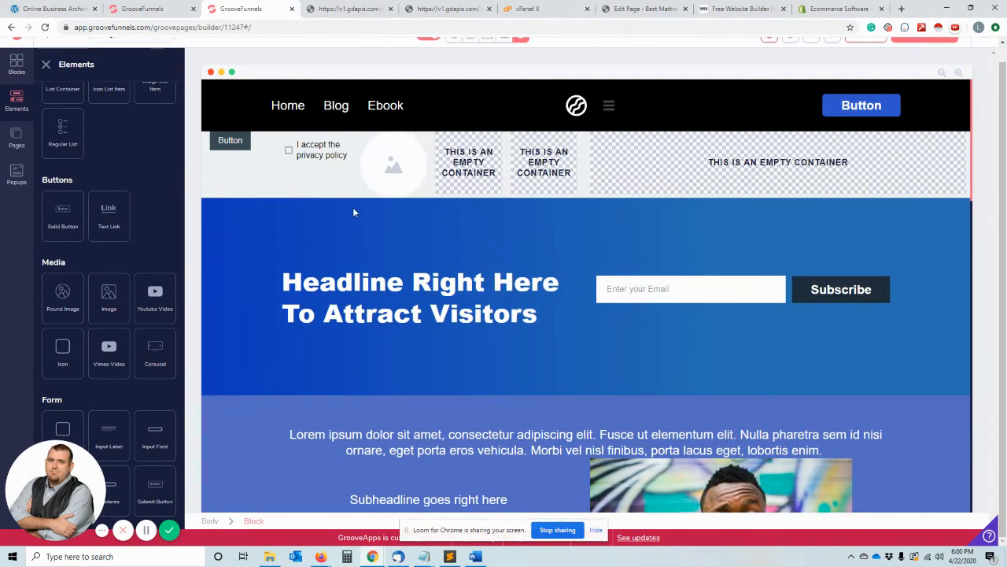
# - Add a YouTube video to the left half of the two-column layout, above the five nested columns
pyautogui.moveTo(155, 303); pyautogui.dragTo(490, 191)
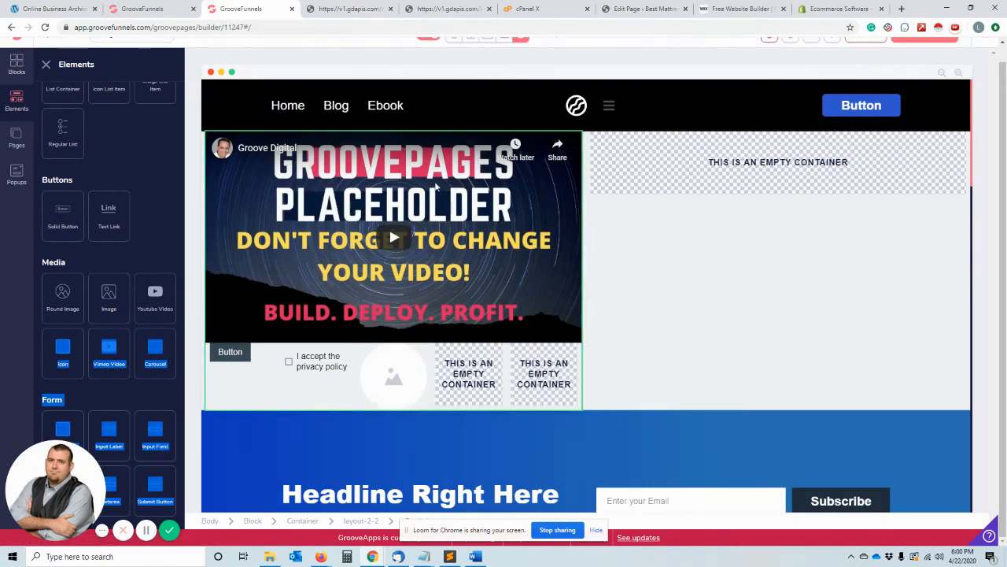
pyautogui.scroll(1, 217, 202)
pyautogui.scroll(6, 142, 235)
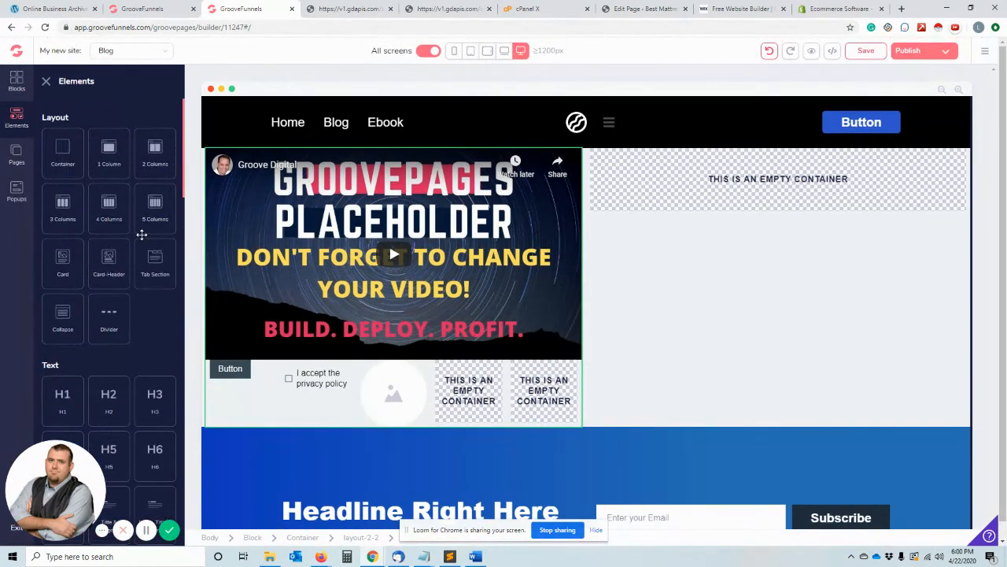